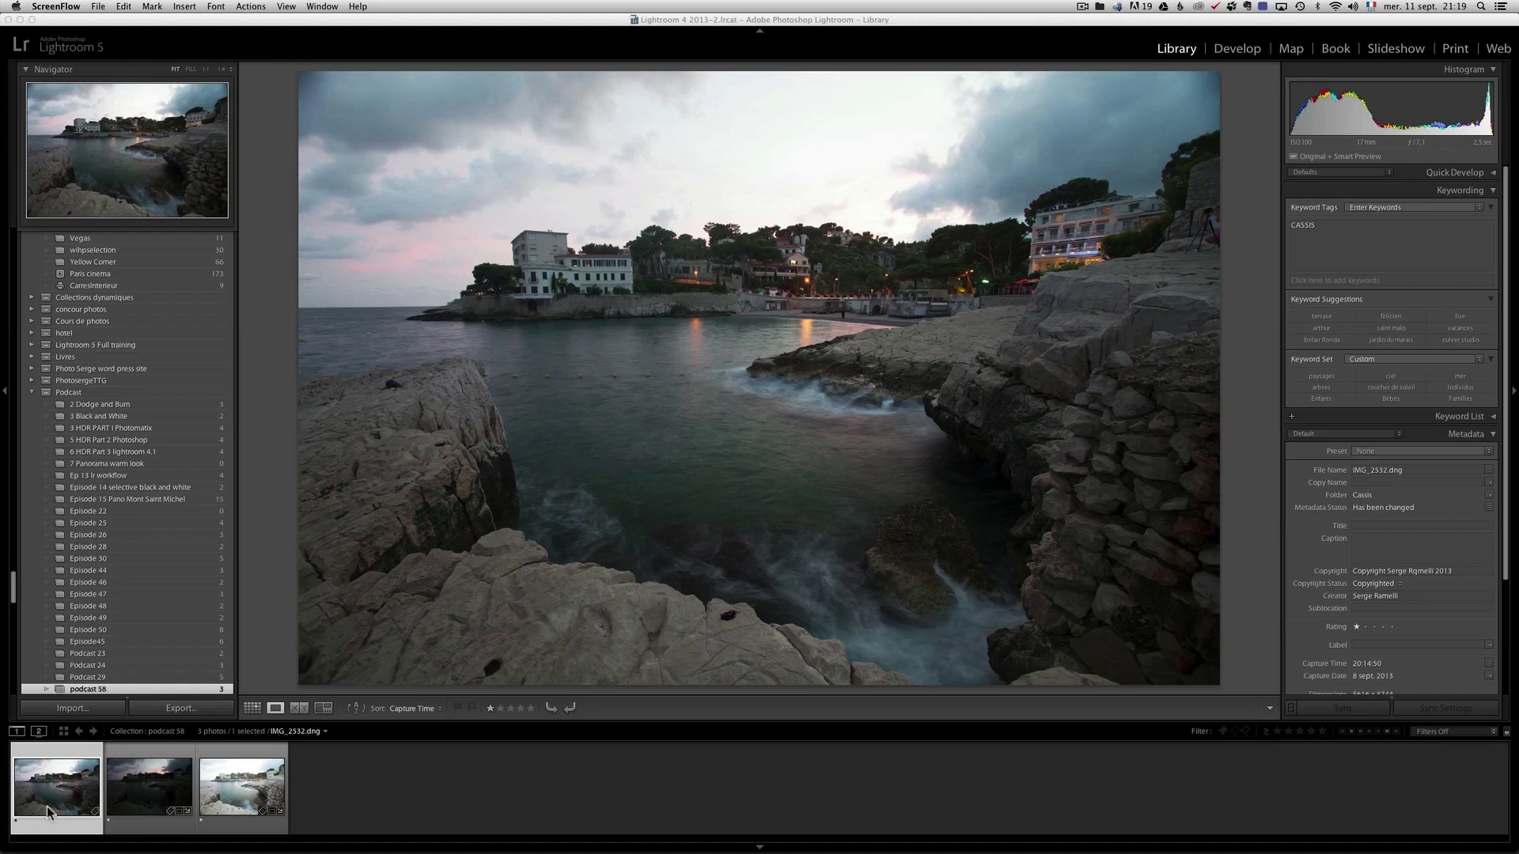
left_click(160, 785)
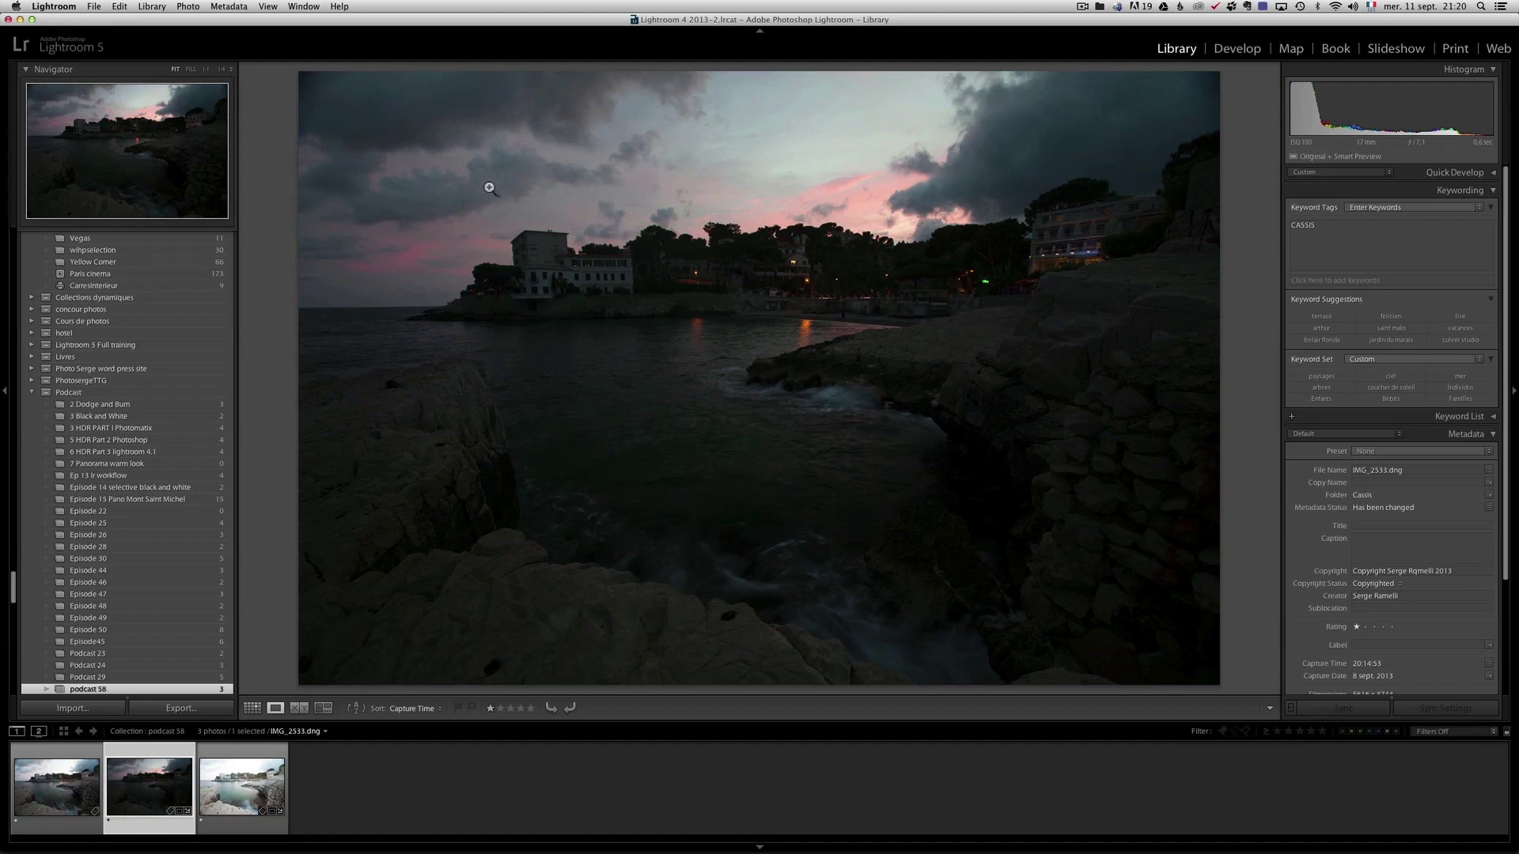
left_click(238, 792)
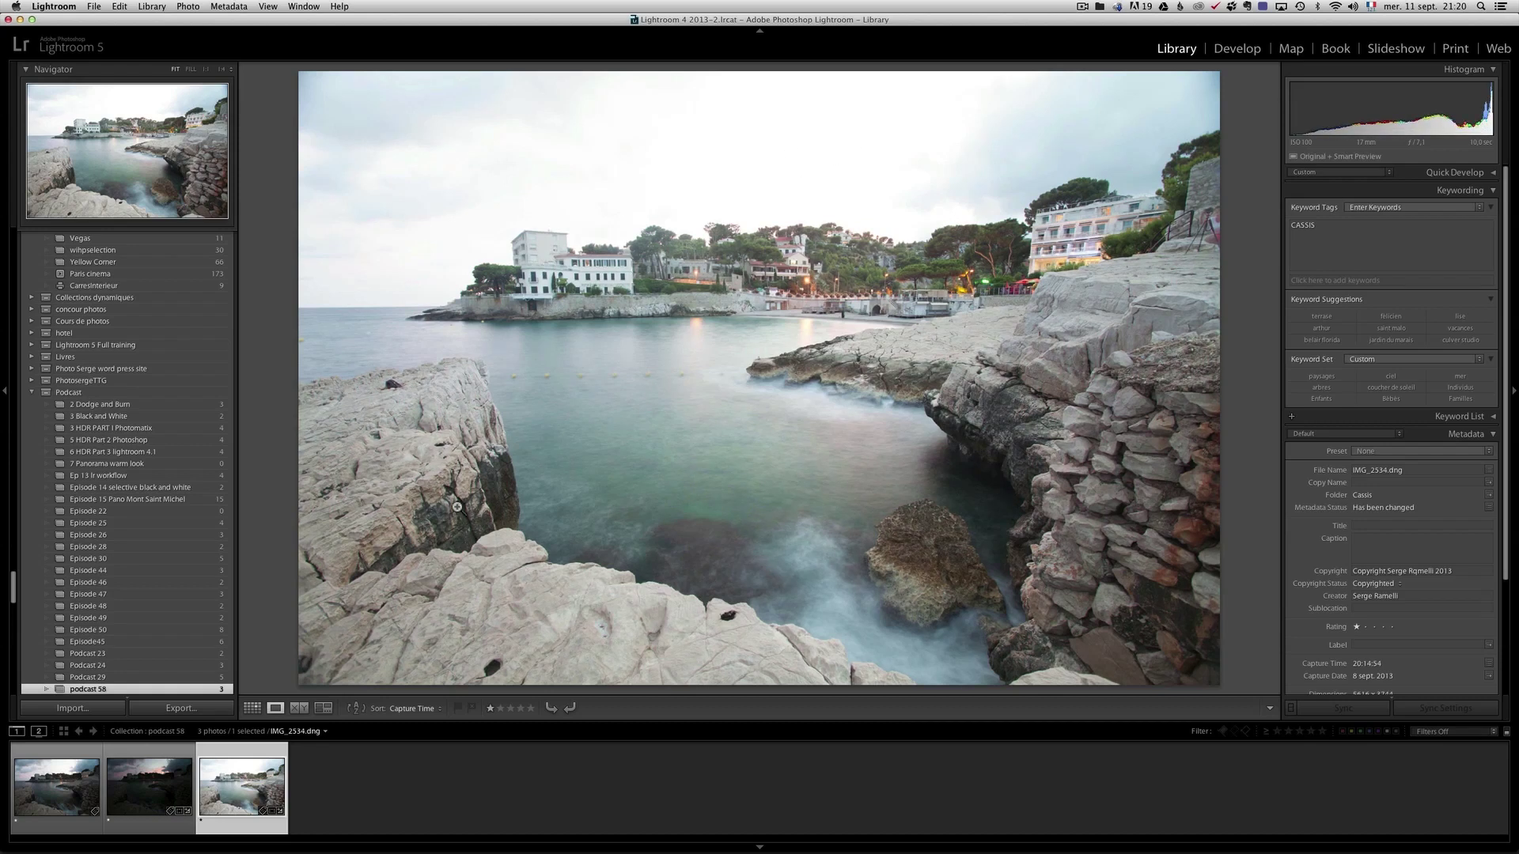
left_click(65, 790)
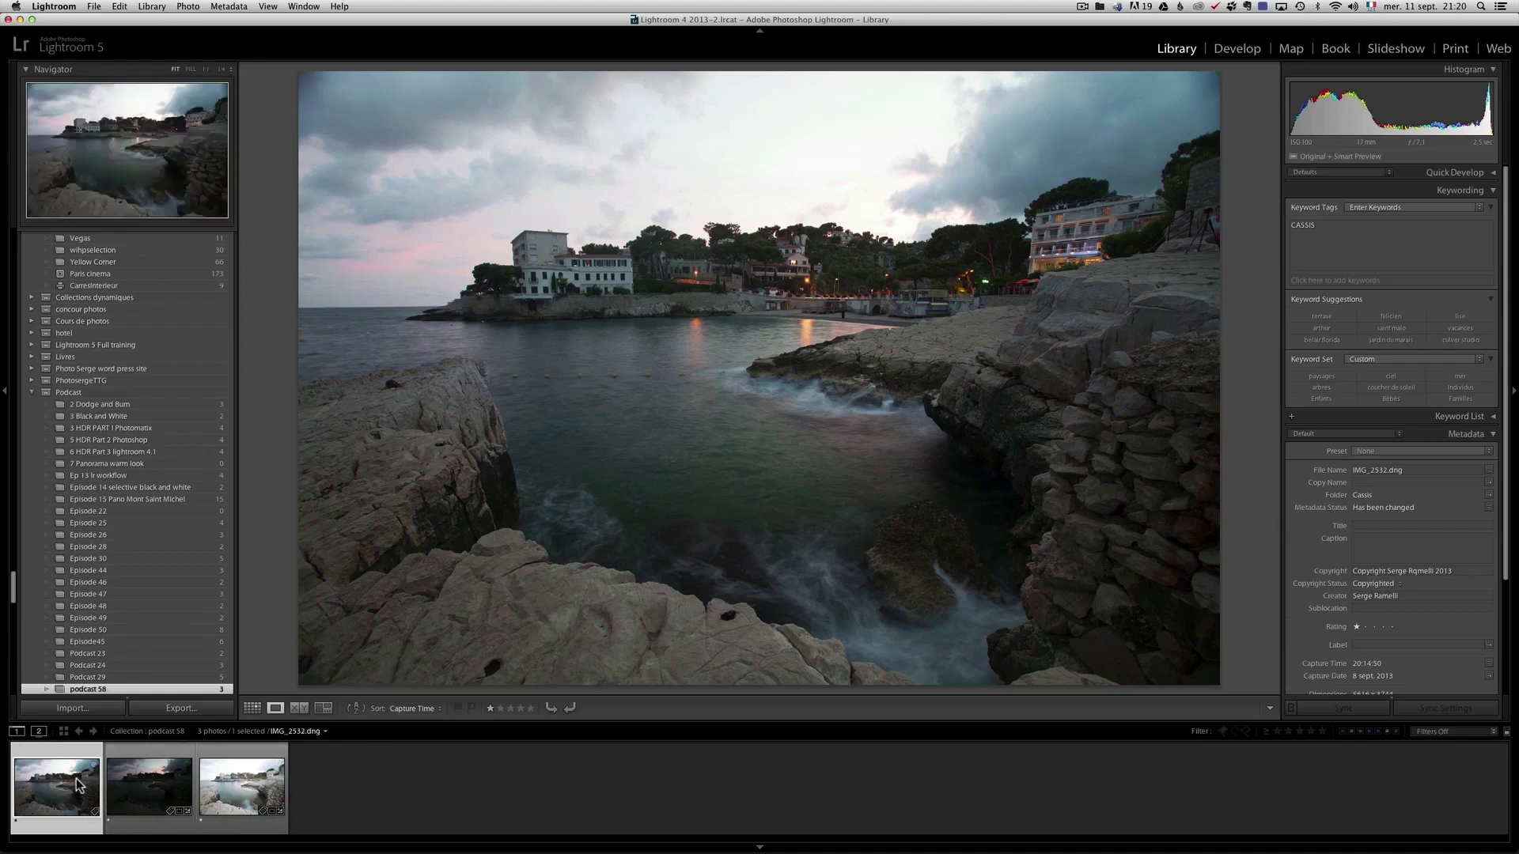
mouse_move(77, 784)
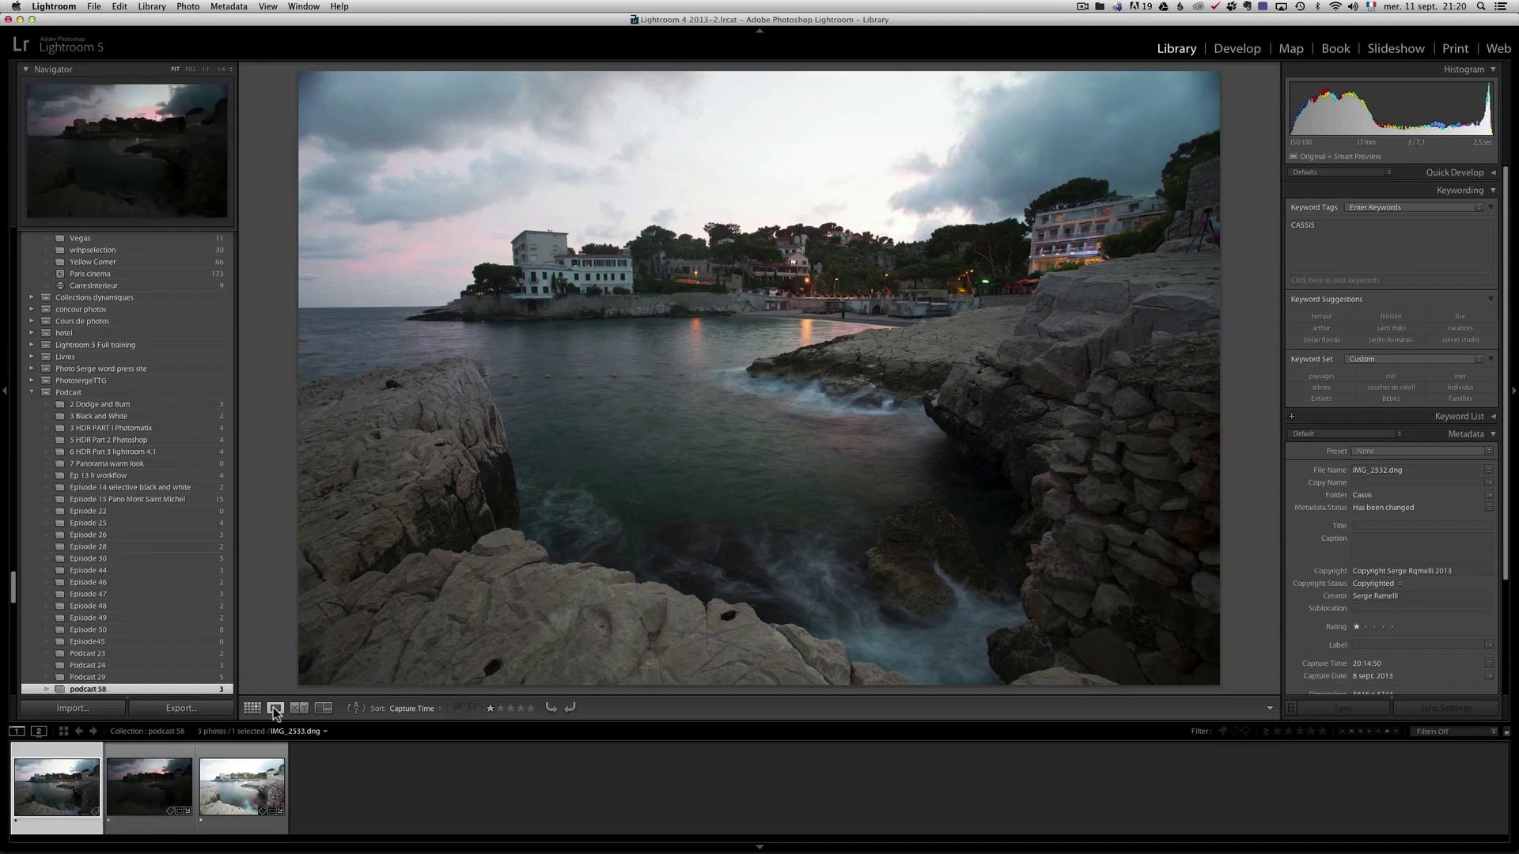
Develop IMG_2532 with Highlights −100, Shadows +100, Whites +23 and Blacks −45, checking clipping.
left_click(1234, 48)
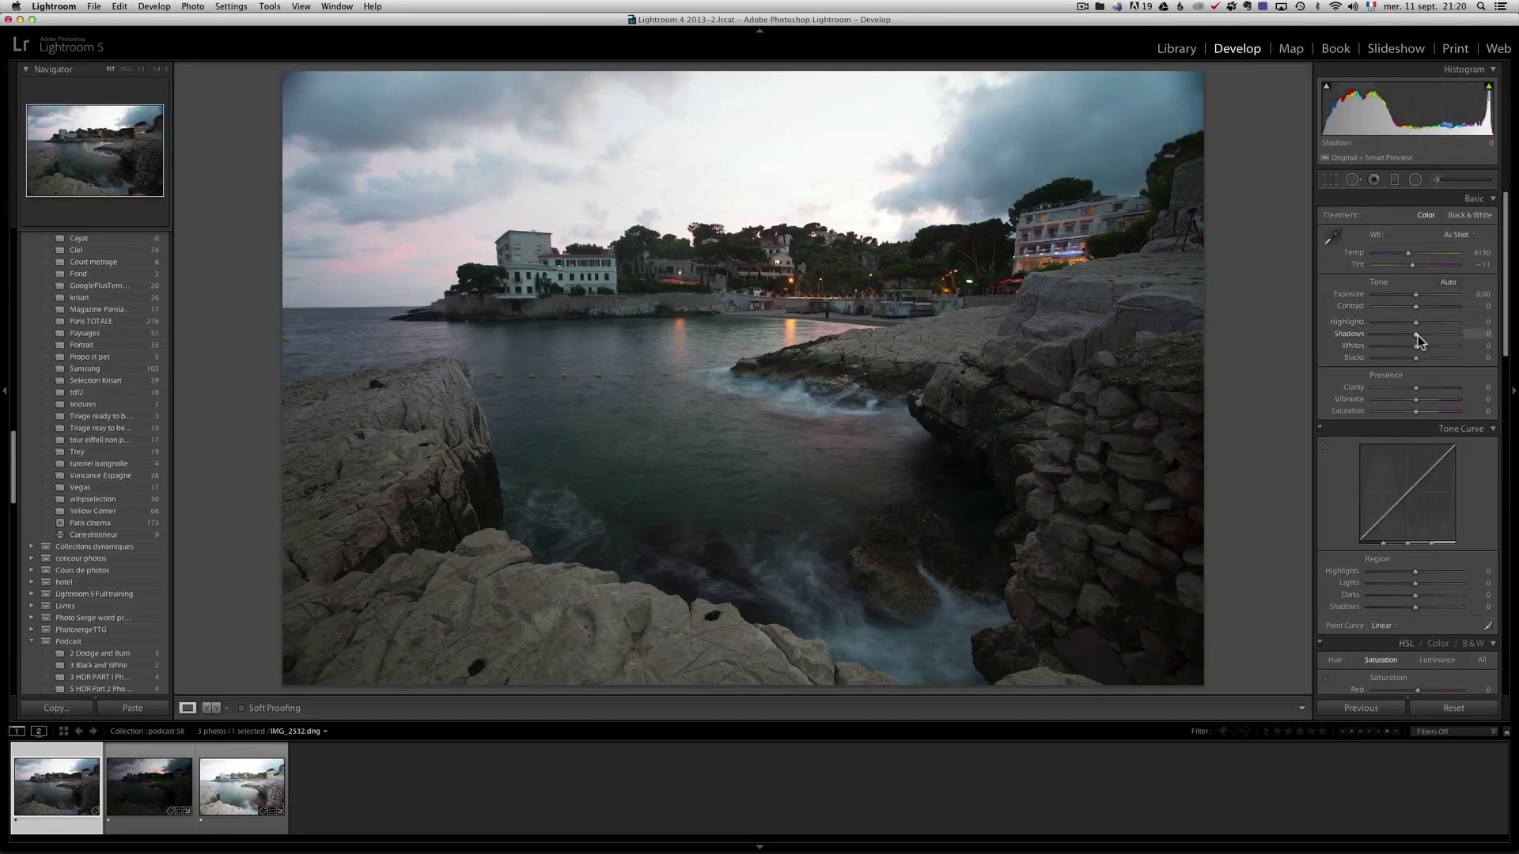
mouse_move(1417, 336)
left_mouse_down()
mouse_move(1463, 334)
mouse_move(1337, 326)
left_mouse_up()
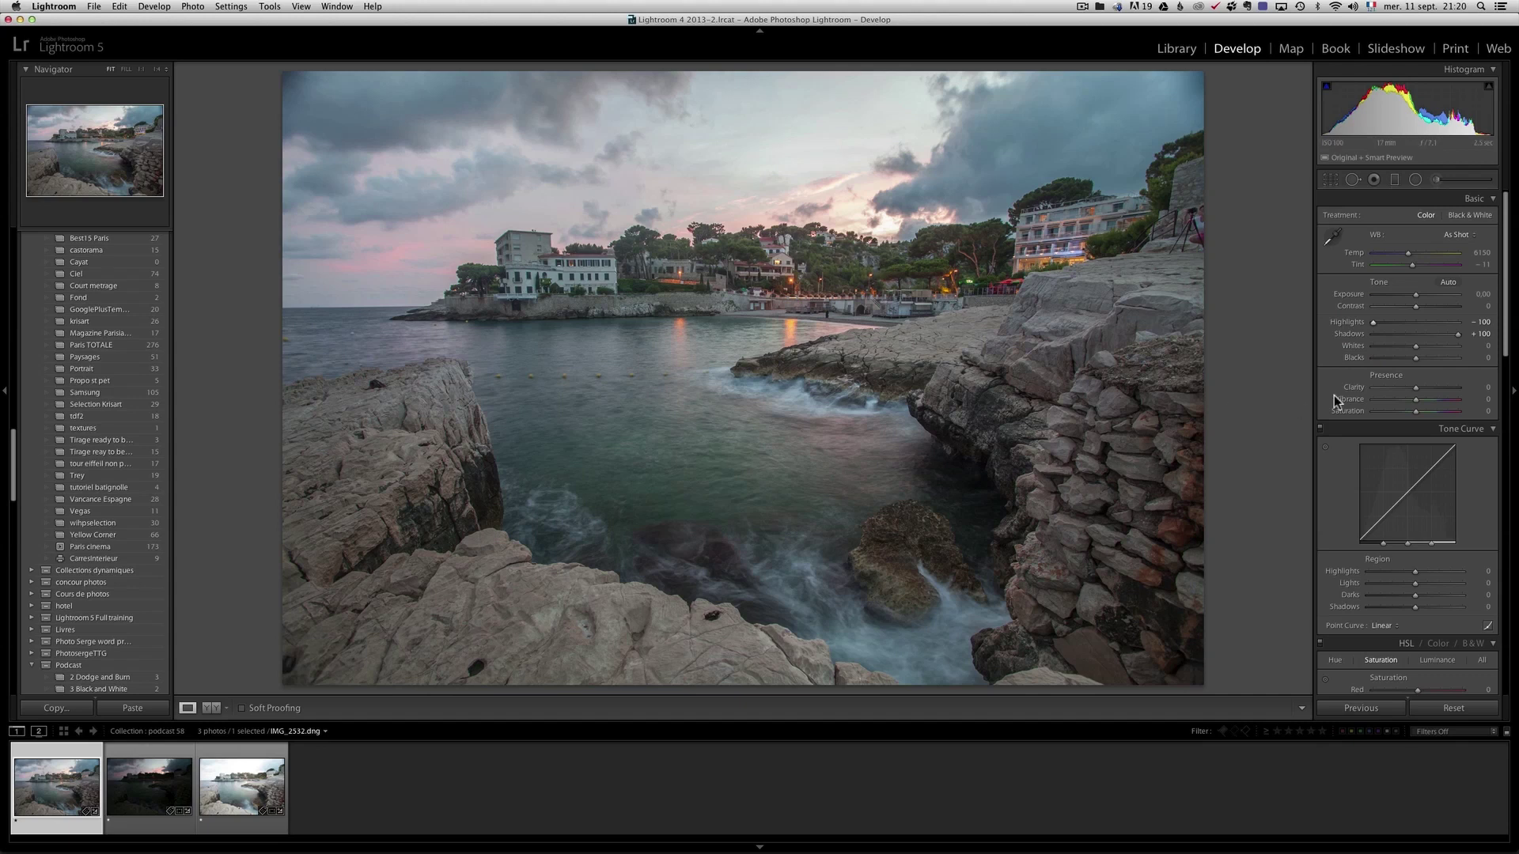
key("alt")
left_click_drag(1416, 347, 1446, 351)
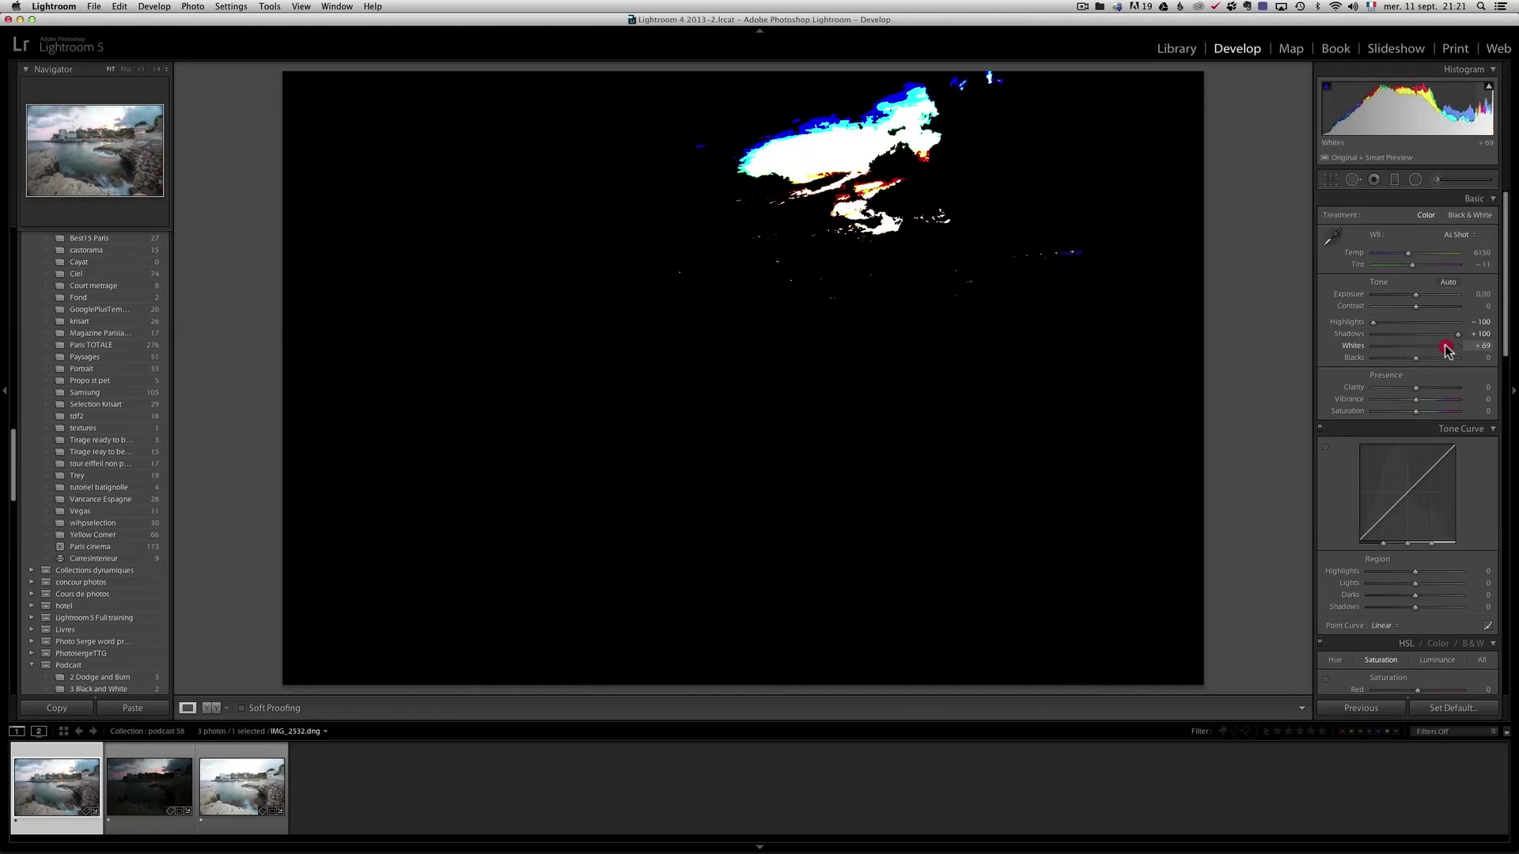
left_click_drag(1446, 351, 1425, 348)
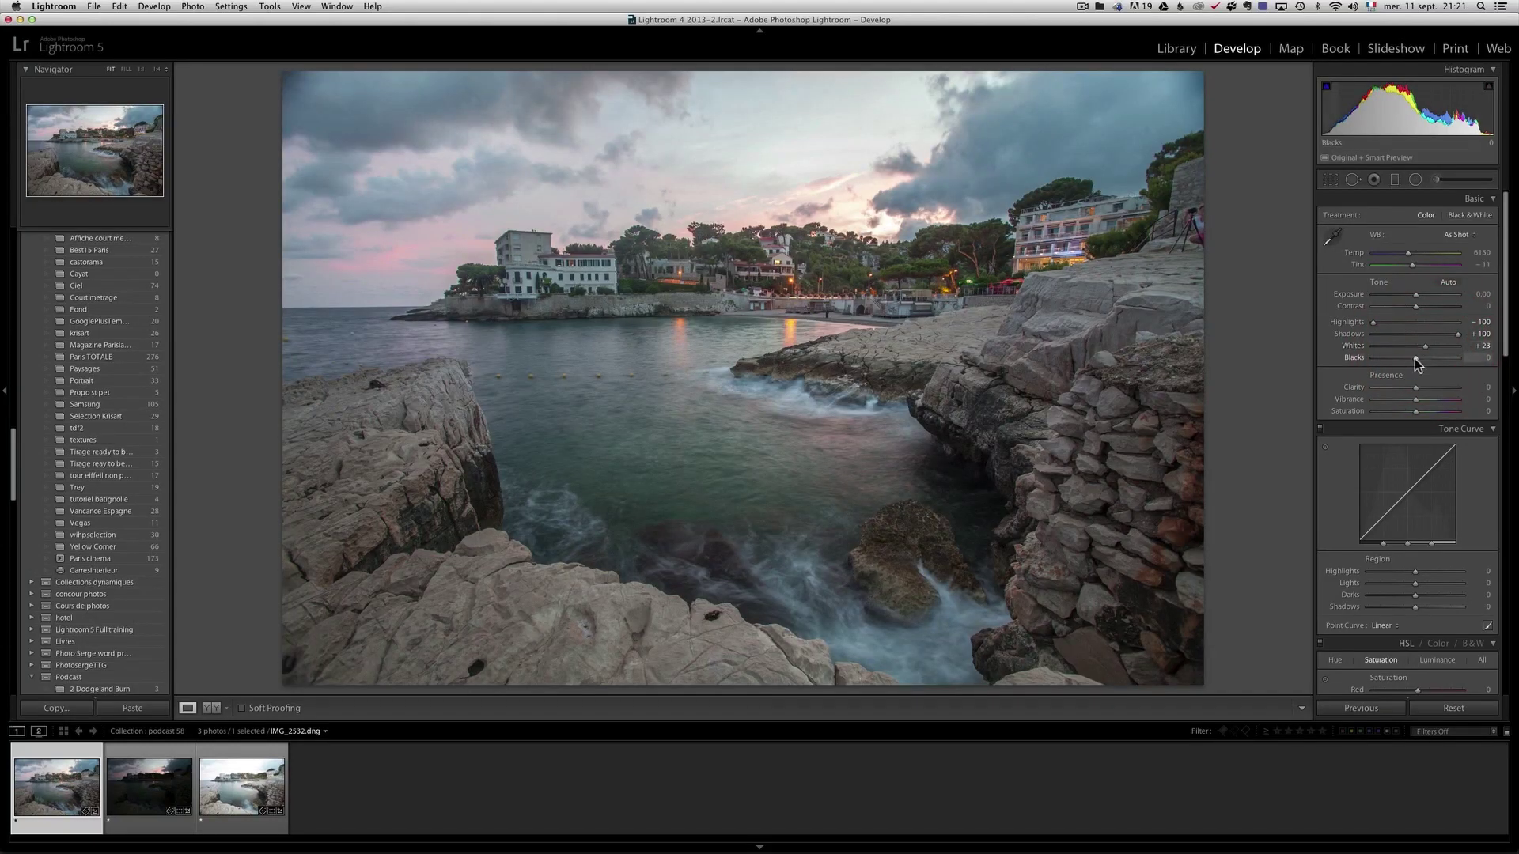
key("alt")
left_click_drag(1417, 364, 1397, 358)
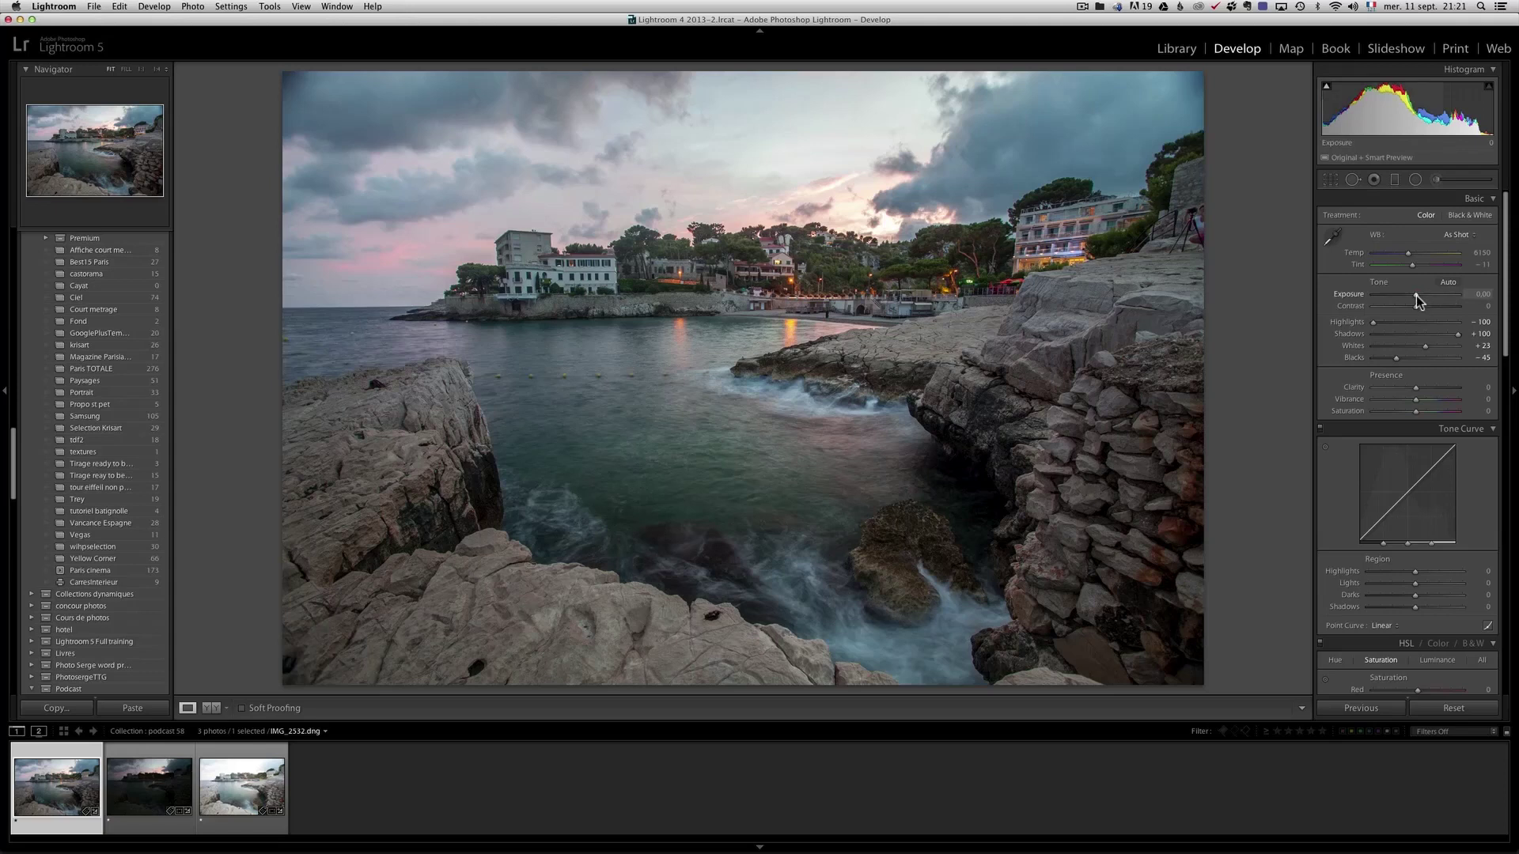
Lower exposure to −0.30 and apply the Shade white balance preset.
left_click_drag(1416, 295, 1414, 297)
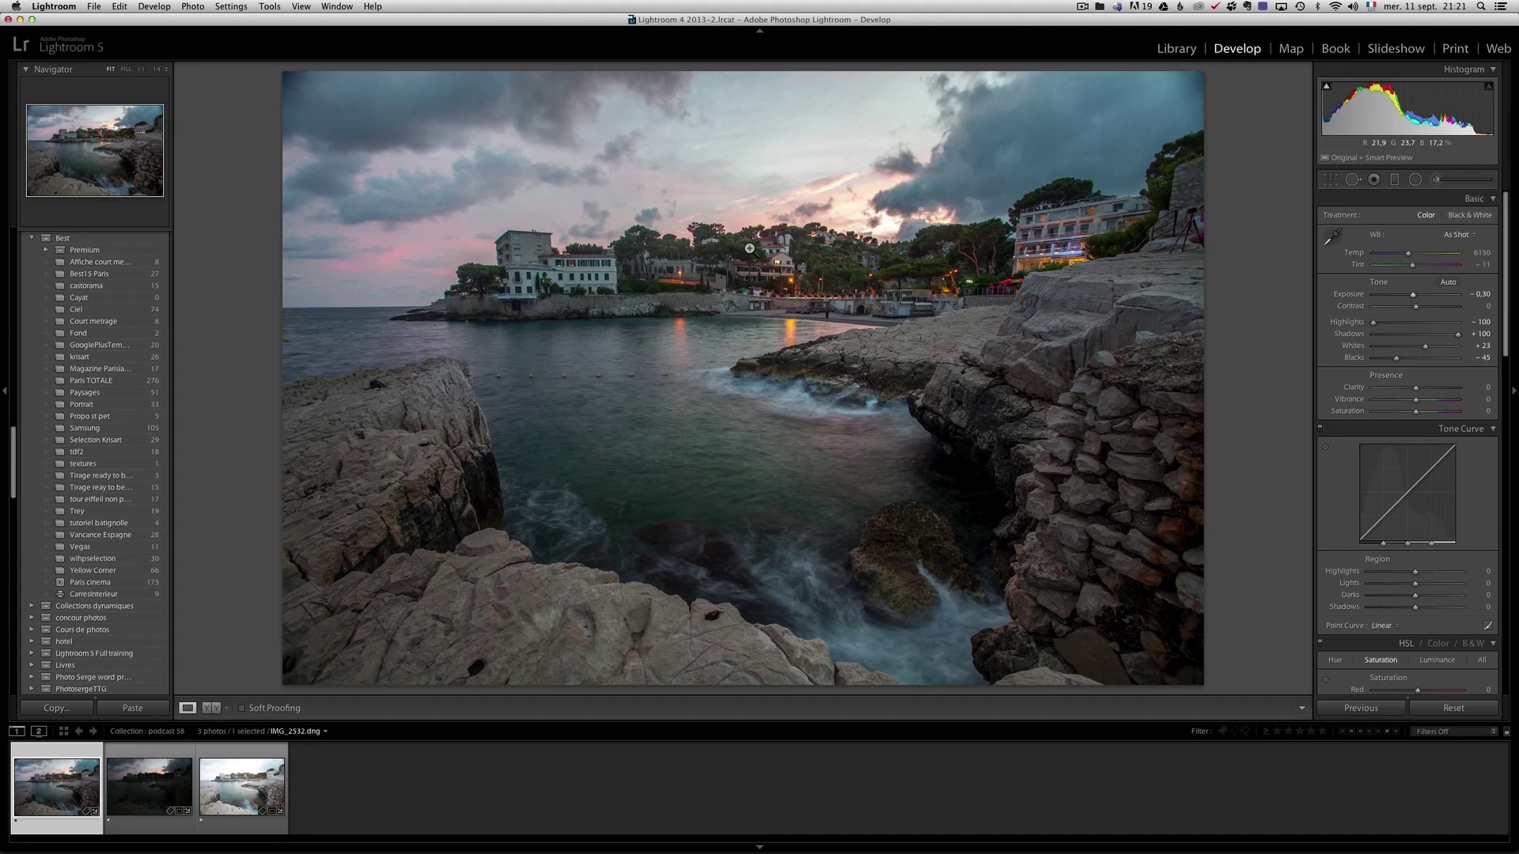
left_click(1458, 235)
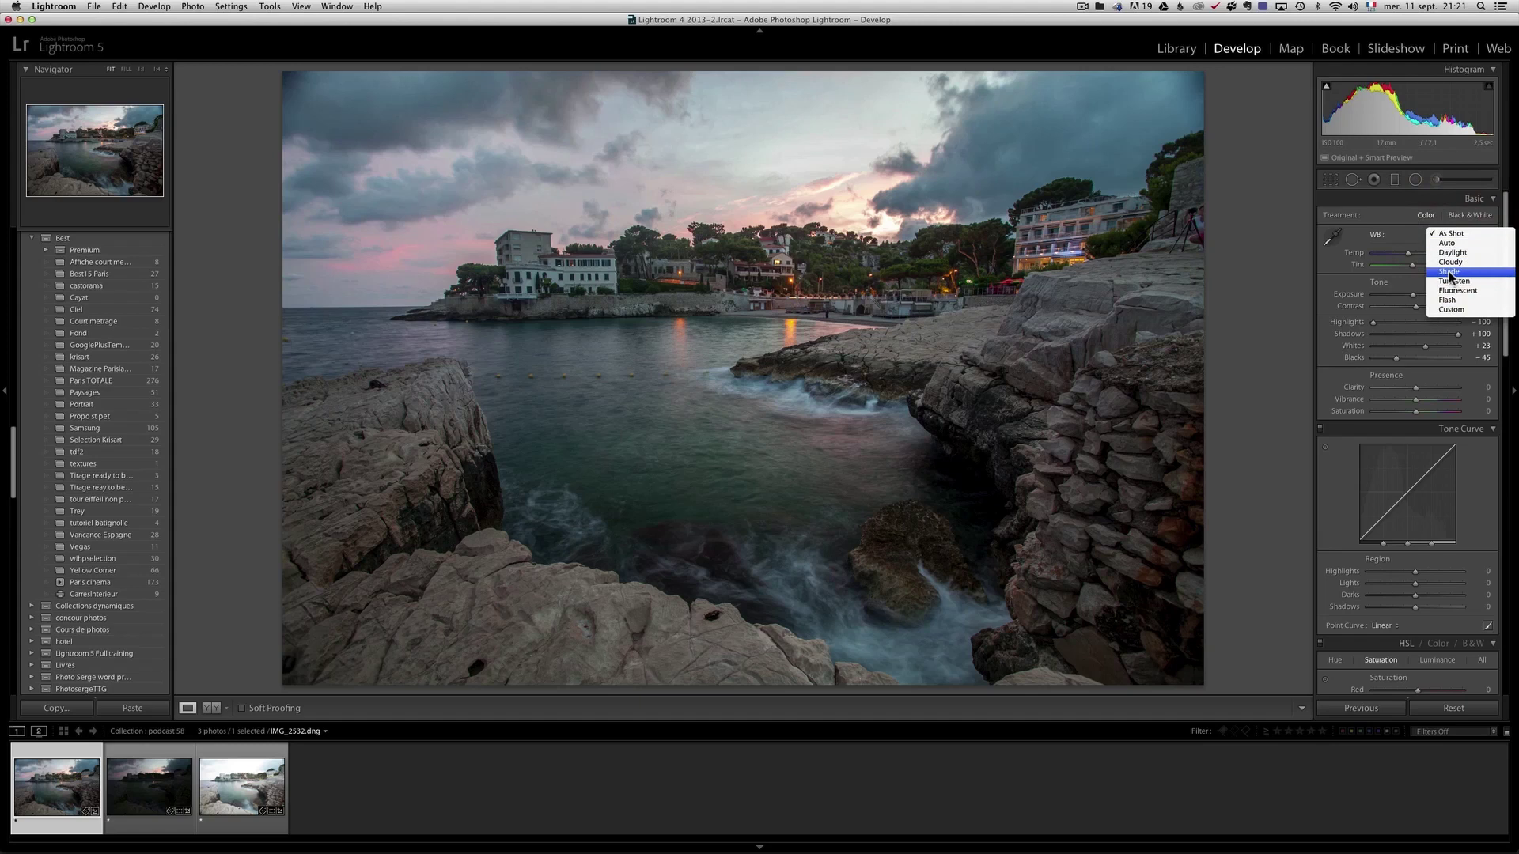
left_click(1449, 272)
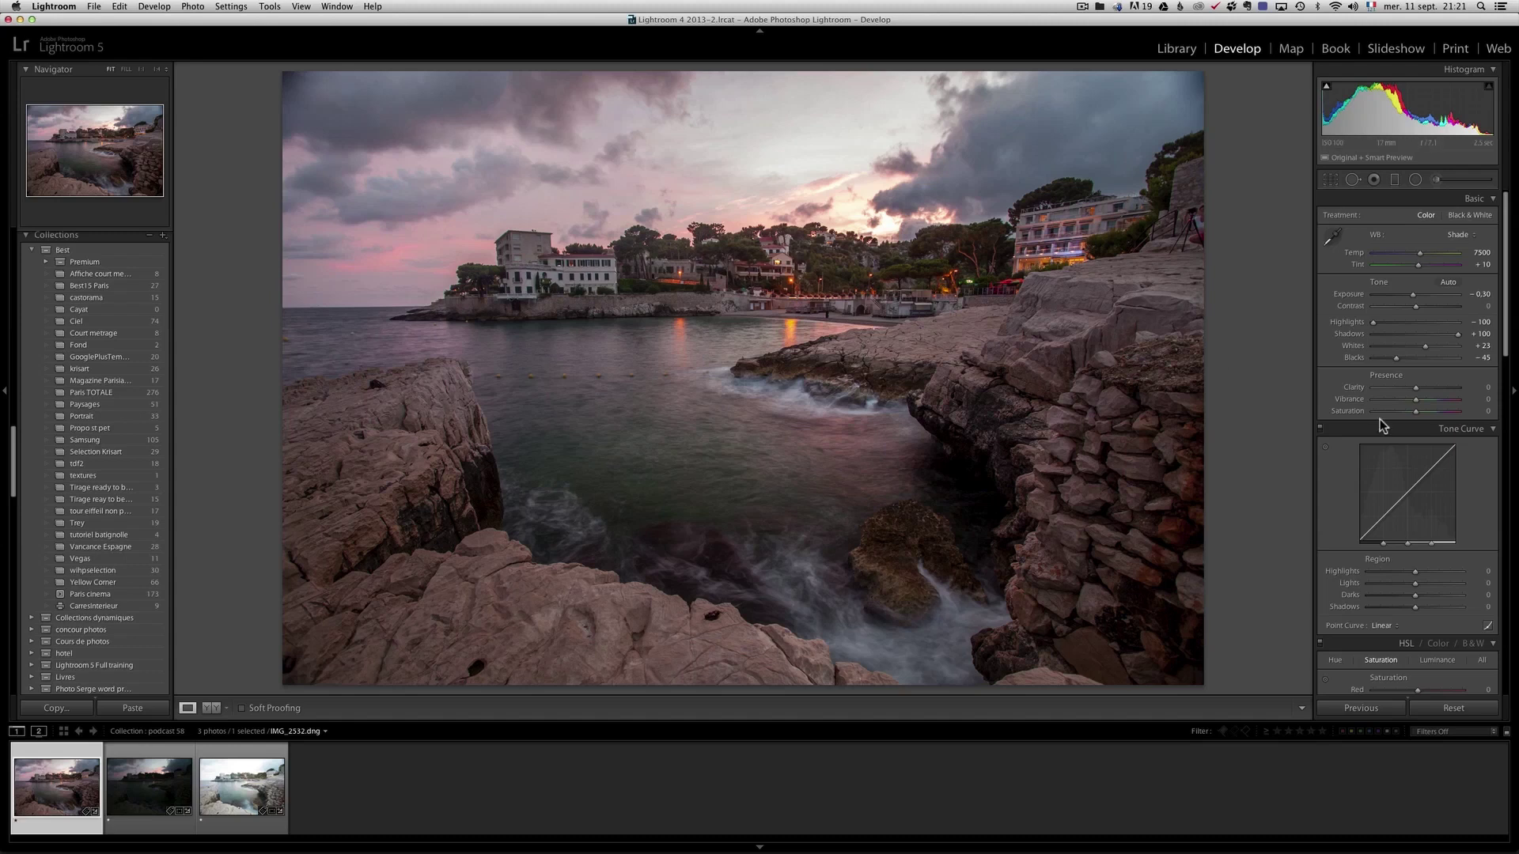
Set Clarity to +33 and Vibrance to +50.
left_click_drag(1416, 387, 1428, 390)
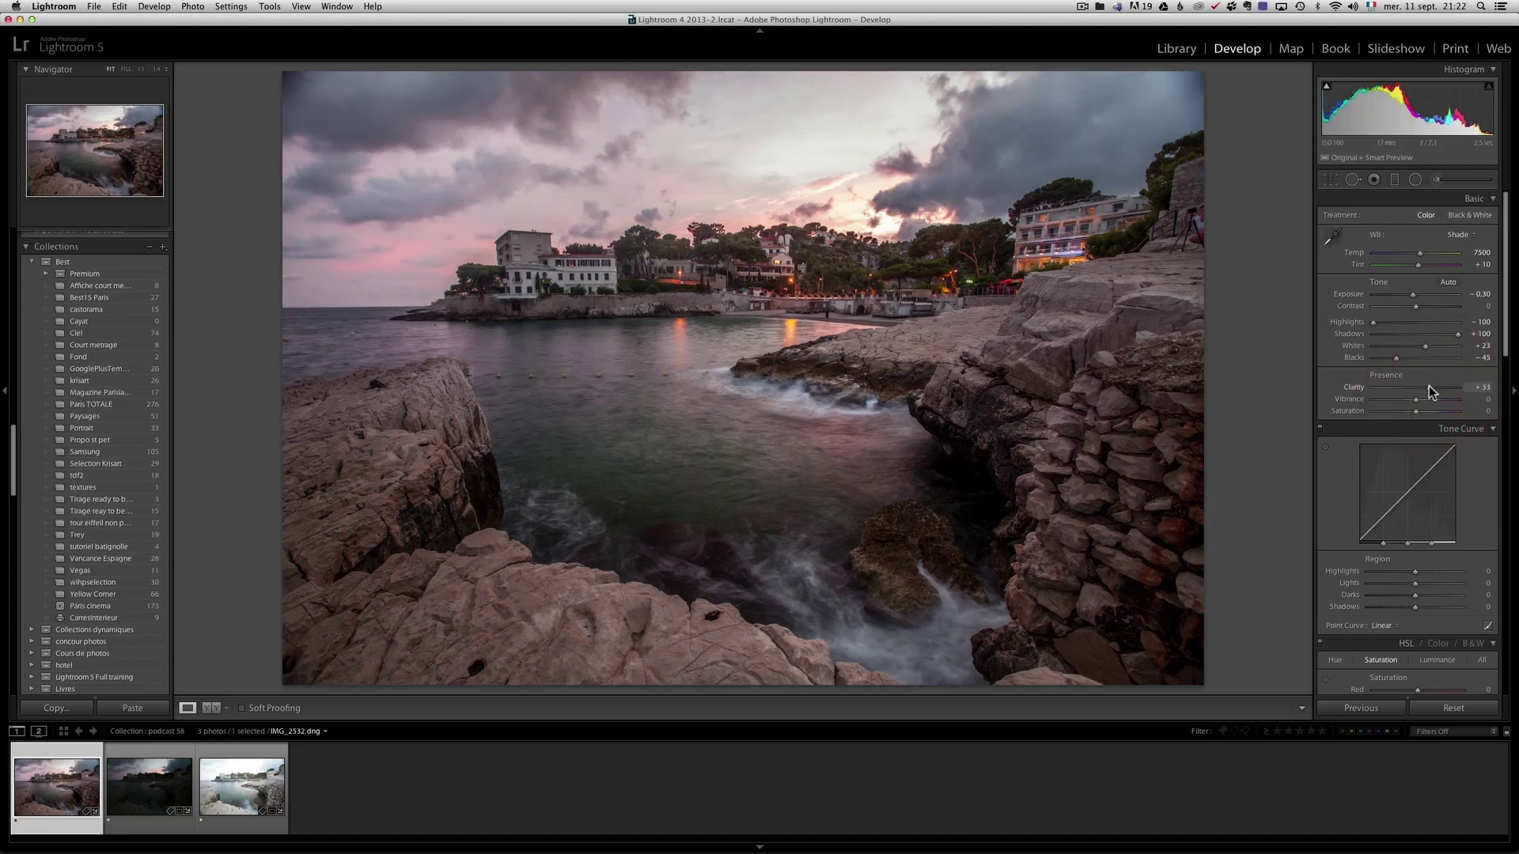
left_click(1432, 398)
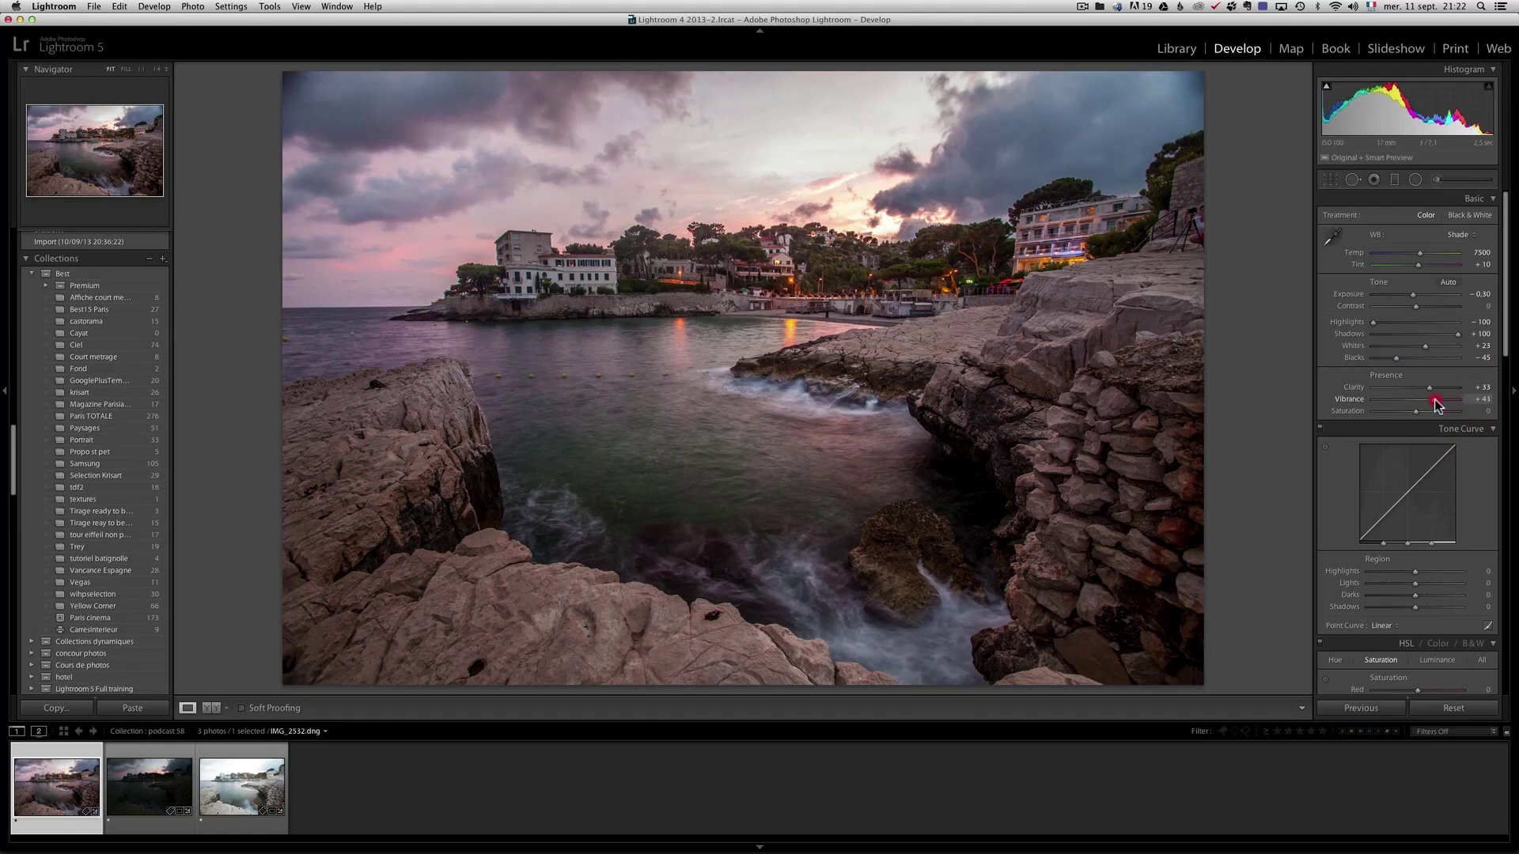
left_click(1436, 400)
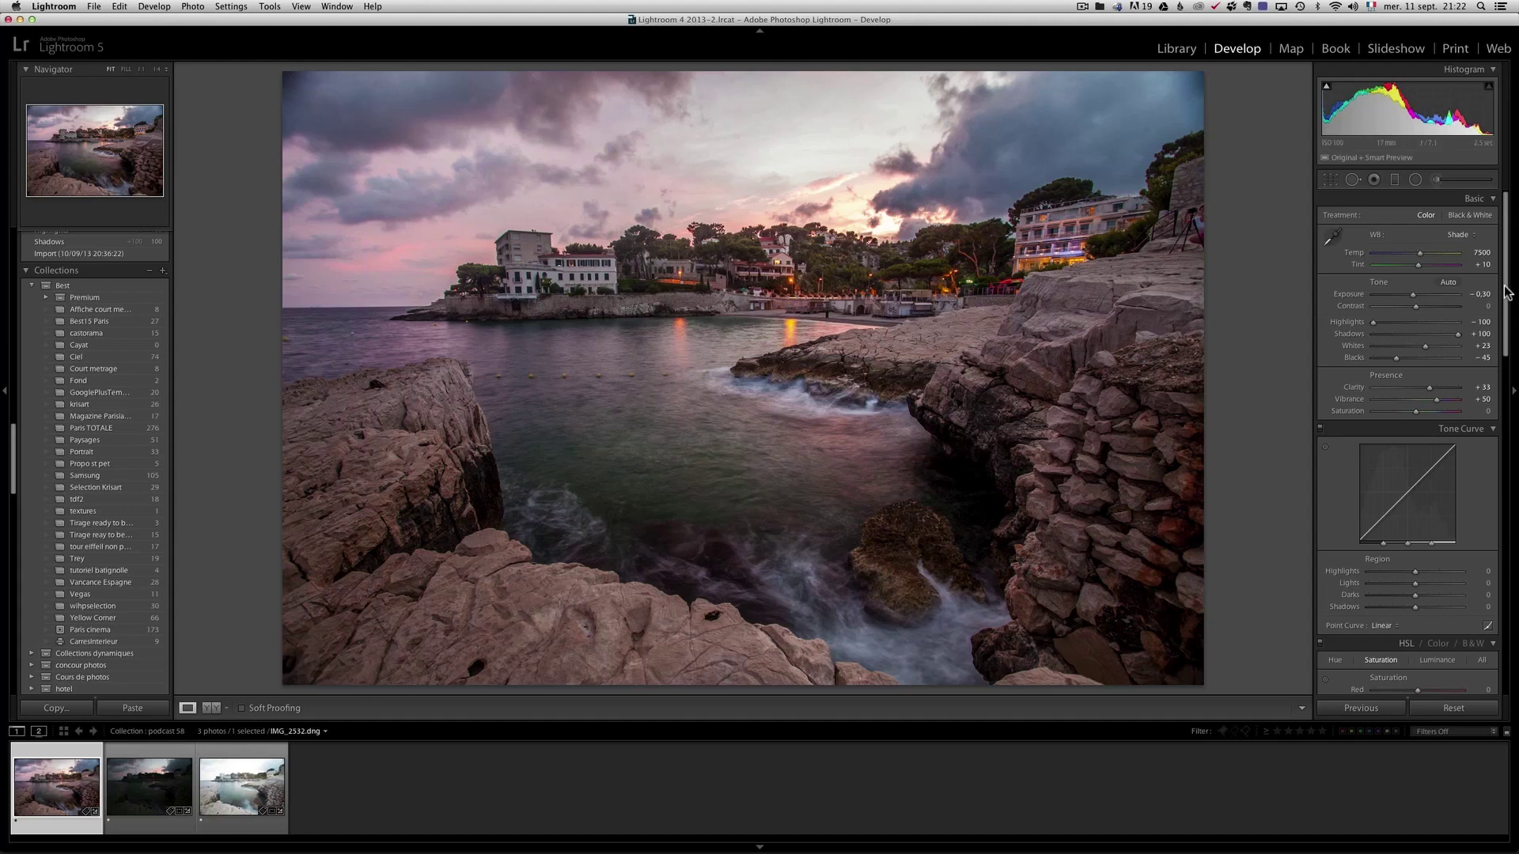
Enable the Canon EF 17-40mm lens profile correction, comparing it briefly off and on.
left_click_drag(1505, 293, 1515, 553)
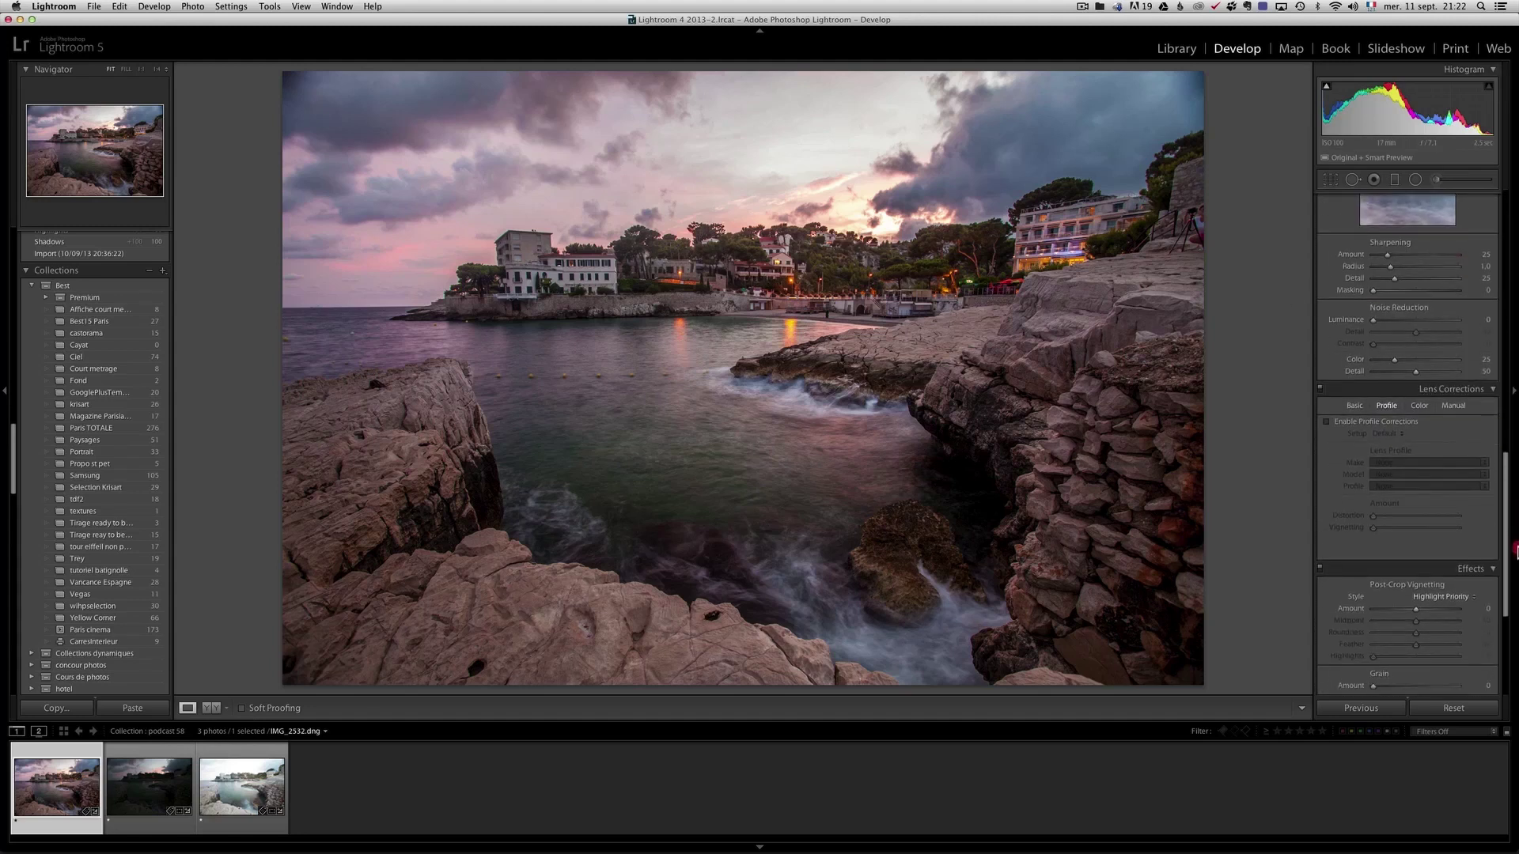
left_click(1369, 420)
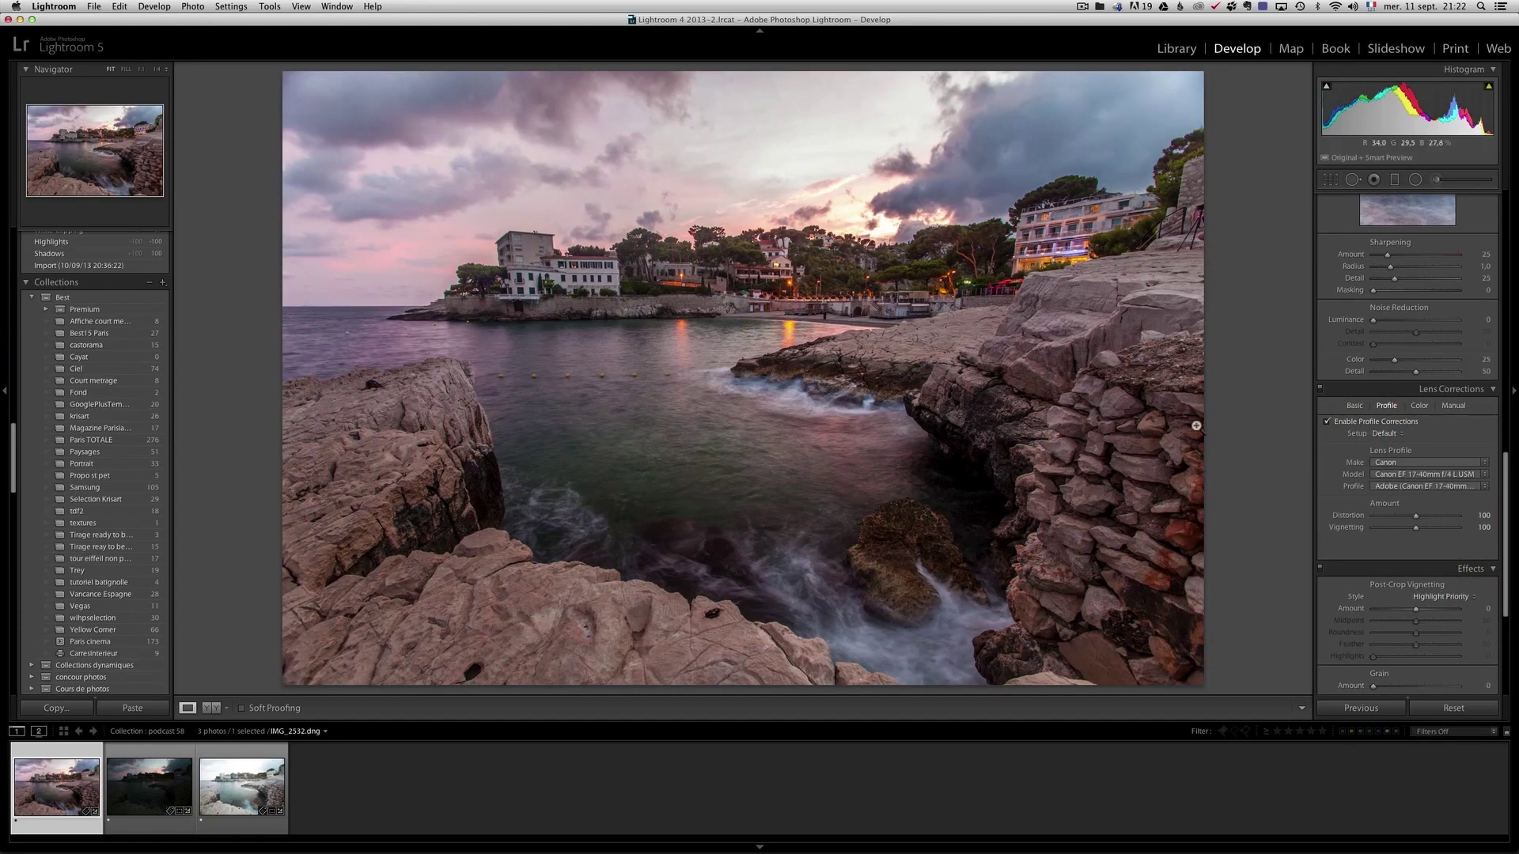
left_click(1346, 421)
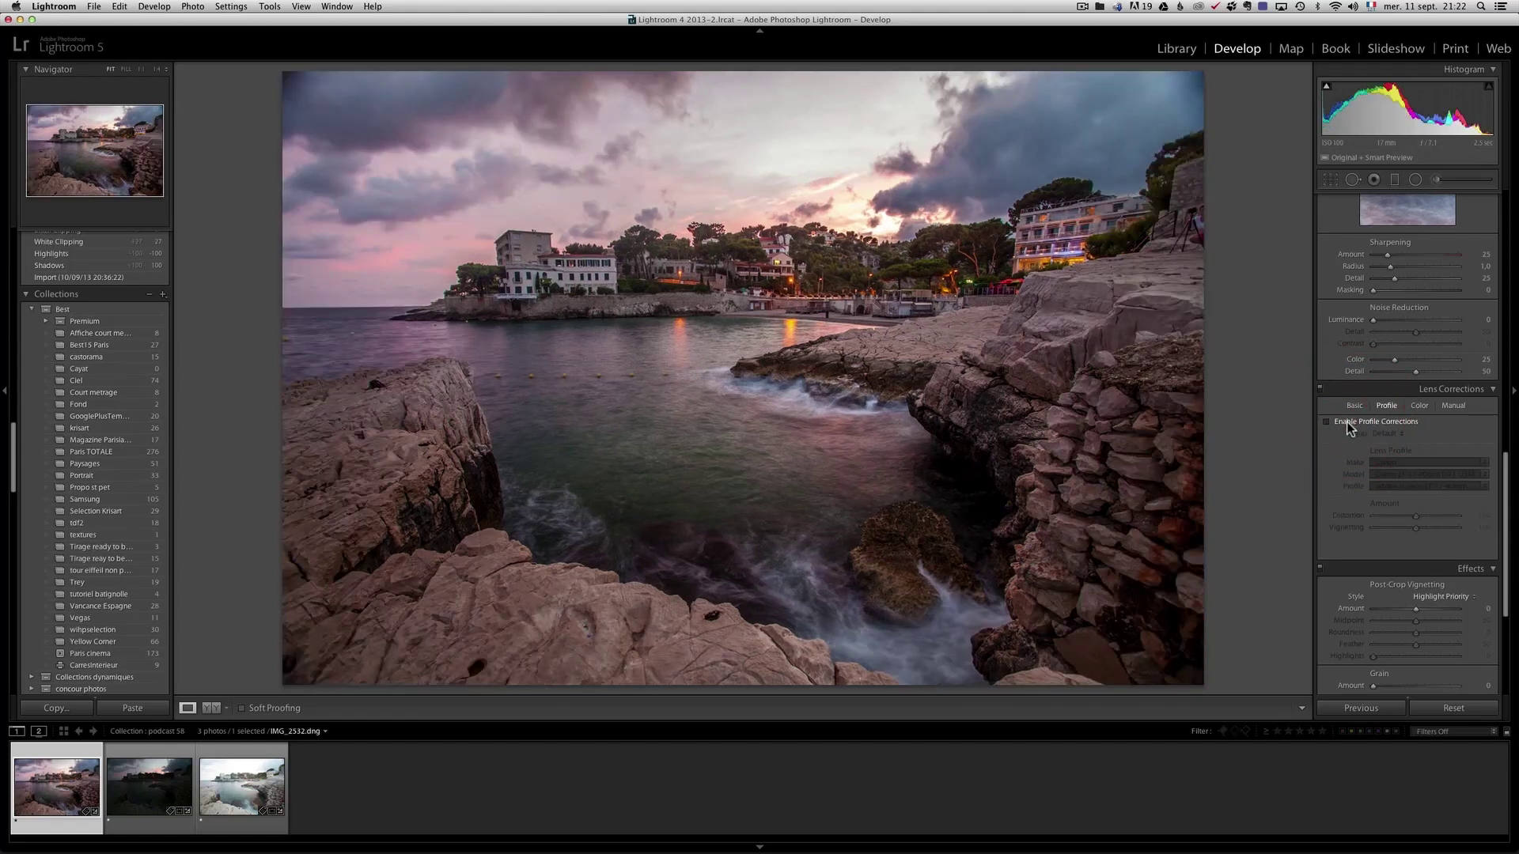
left_click(1346, 421)
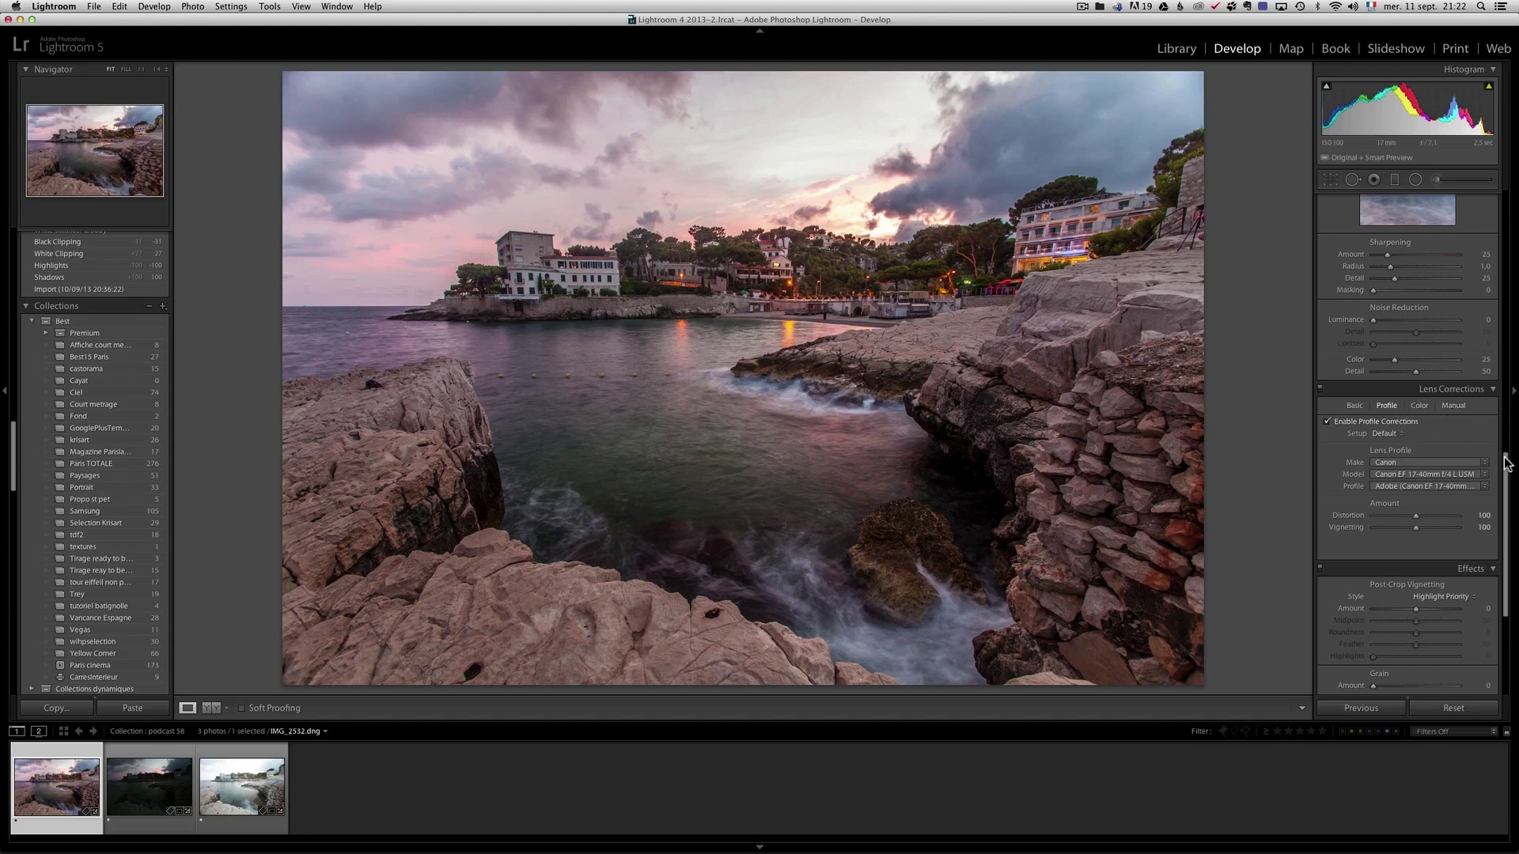
Inspect the white building at 1:1 and enable Remove Chromatic Aberration, then return to Fit.
scroll(1506, 467, "down", 2)
left_click(569, 170)
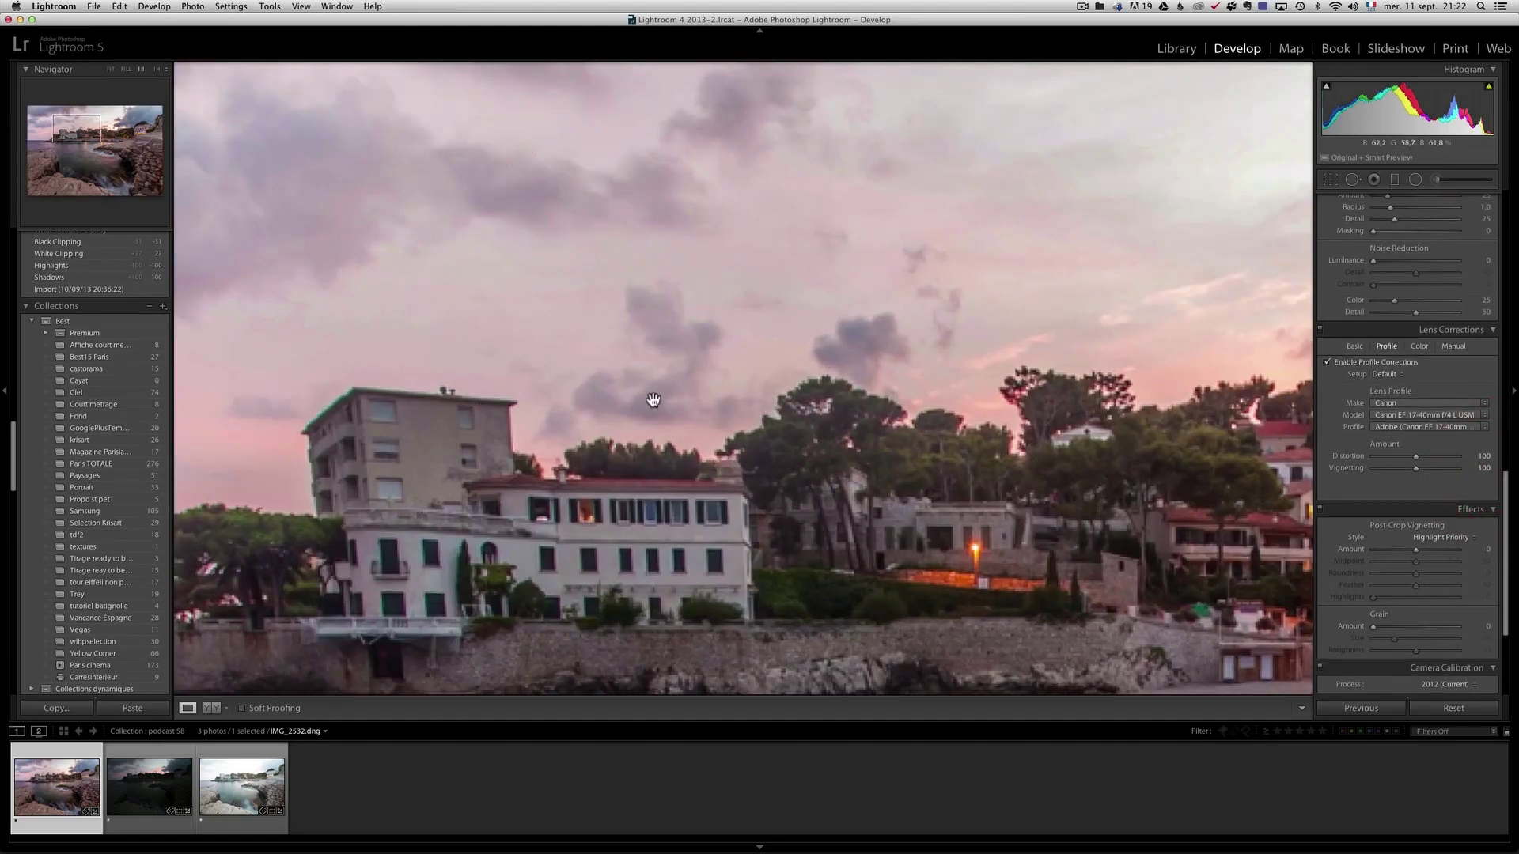
left_click_drag(698, 356, 761, 313)
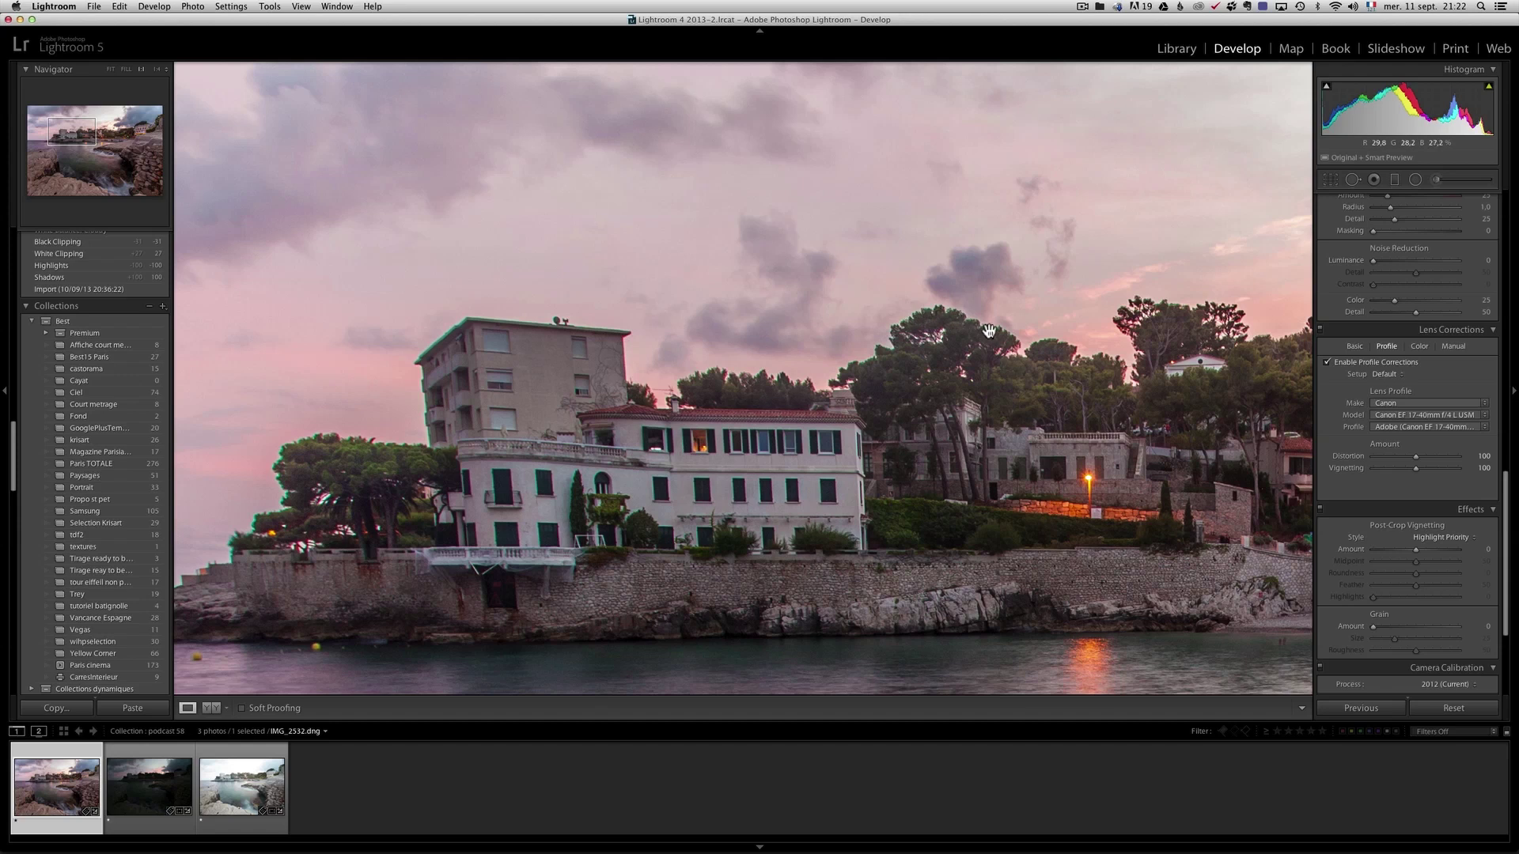
left_click(1357, 346)
left_click(1361, 374)
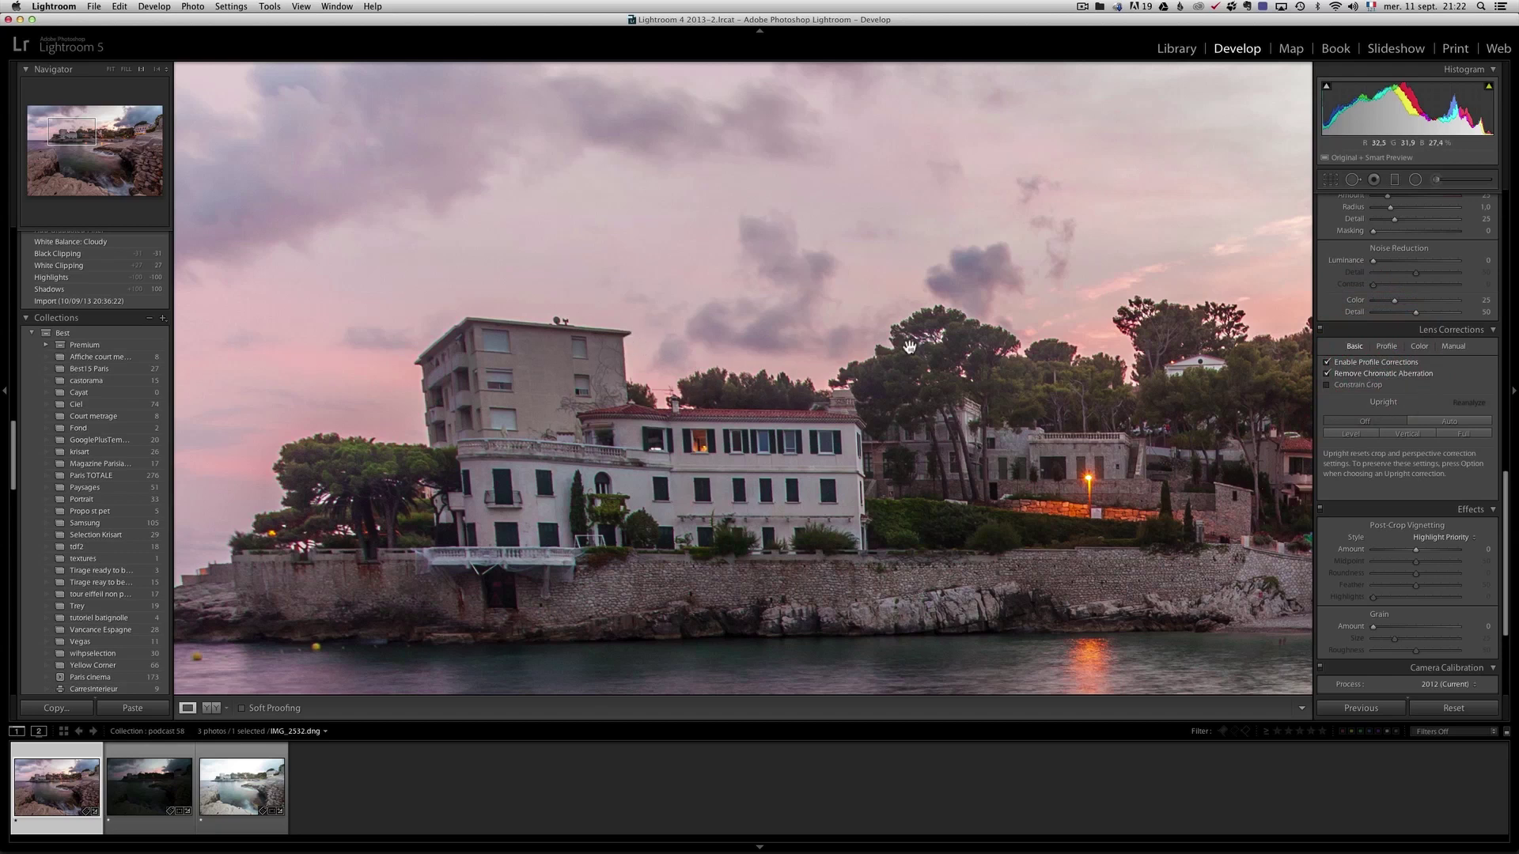
left_click(985, 381)
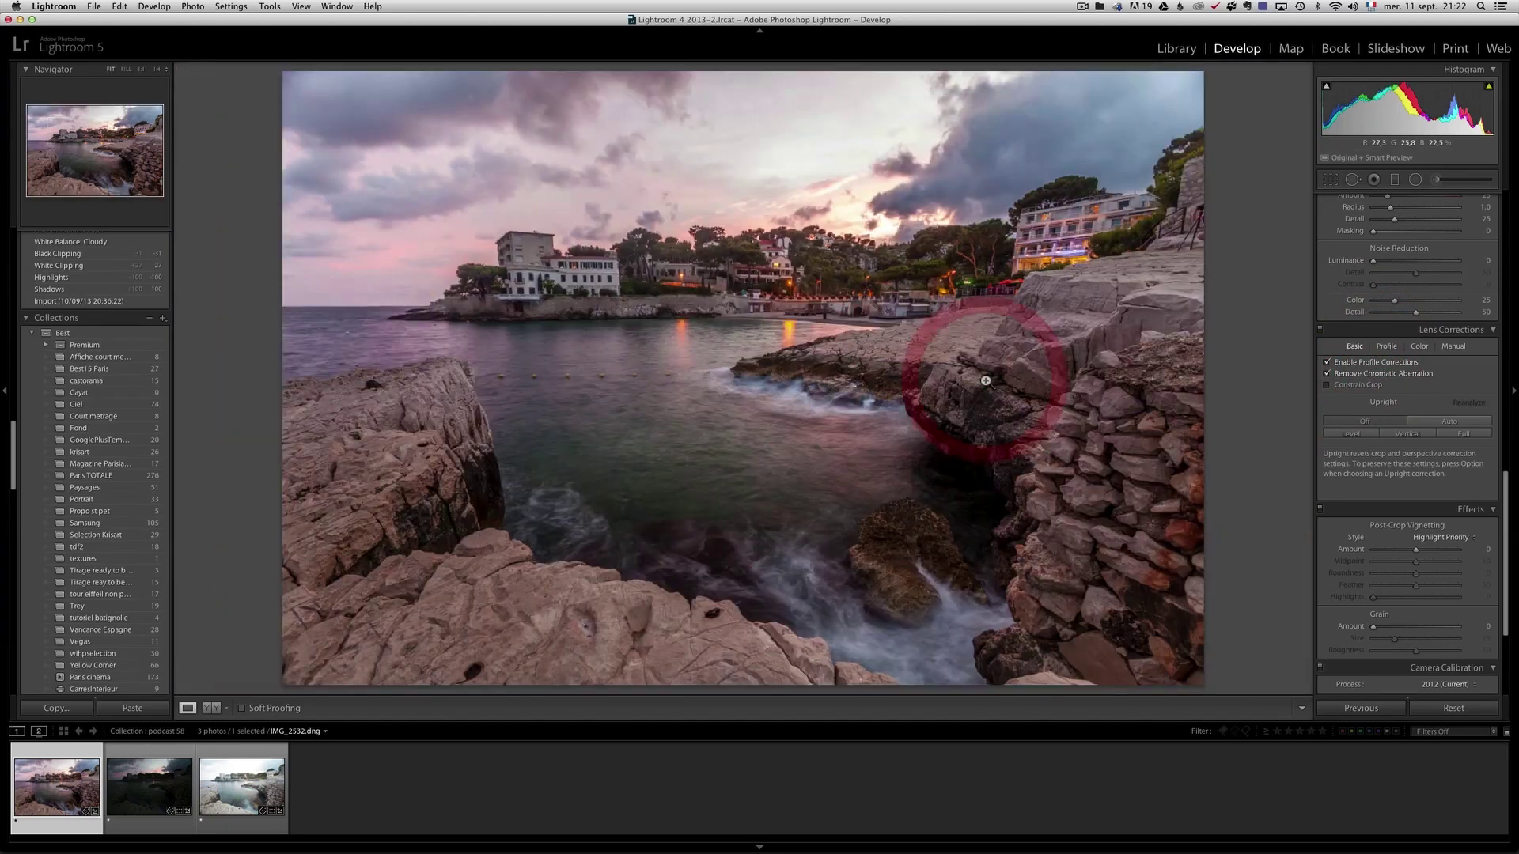
Compare Upright Level, Off and Vertical, settling on Auto Upright correction.
left_click(1465, 421)
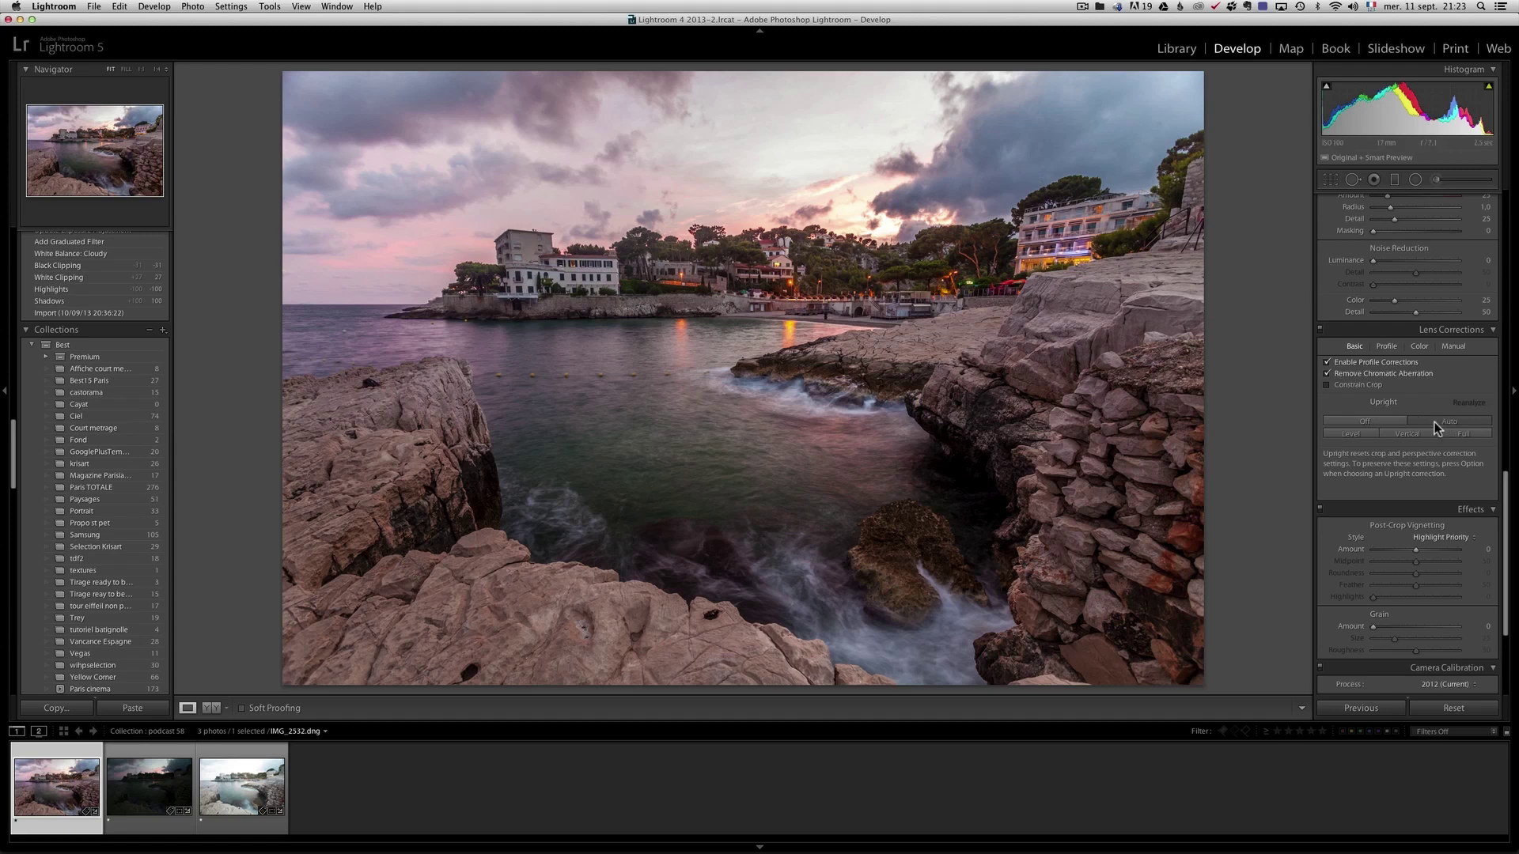
left_click(1365, 434)
left_click(1366, 423)
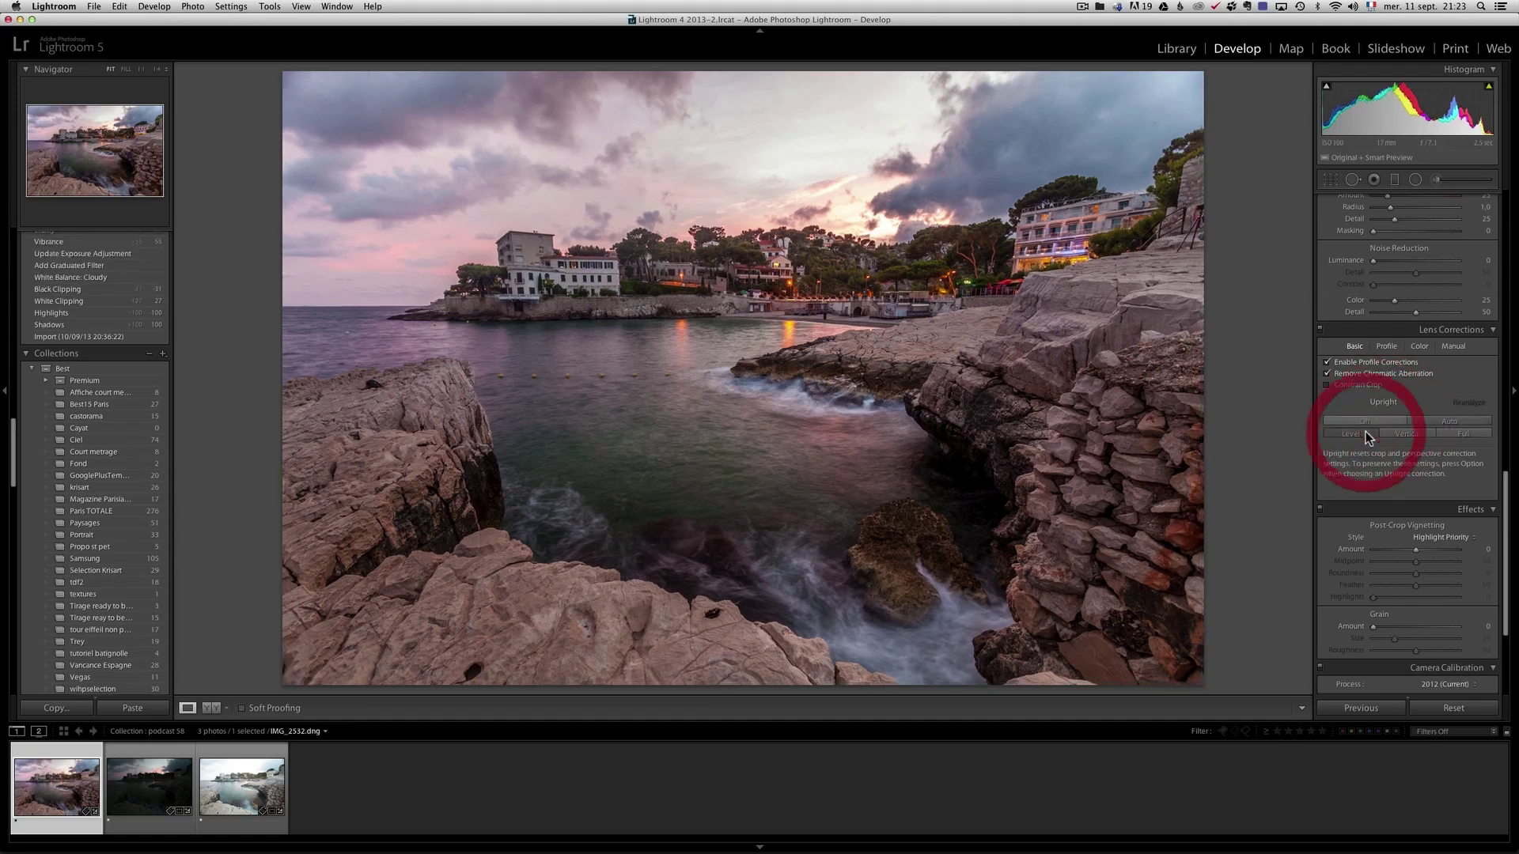
left_click(1366, 427)
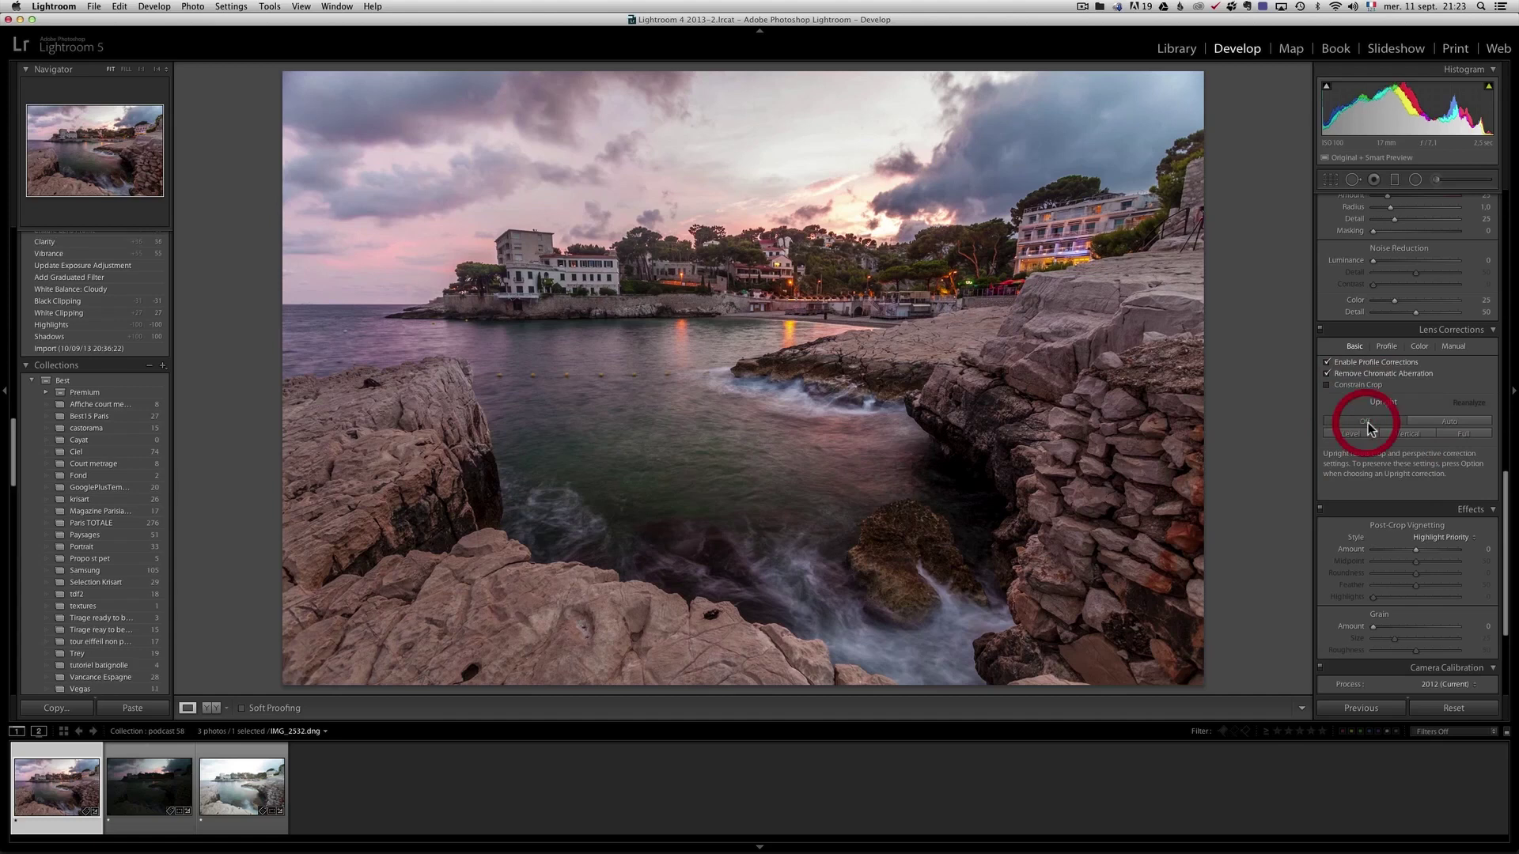
left_click(1409, 434)
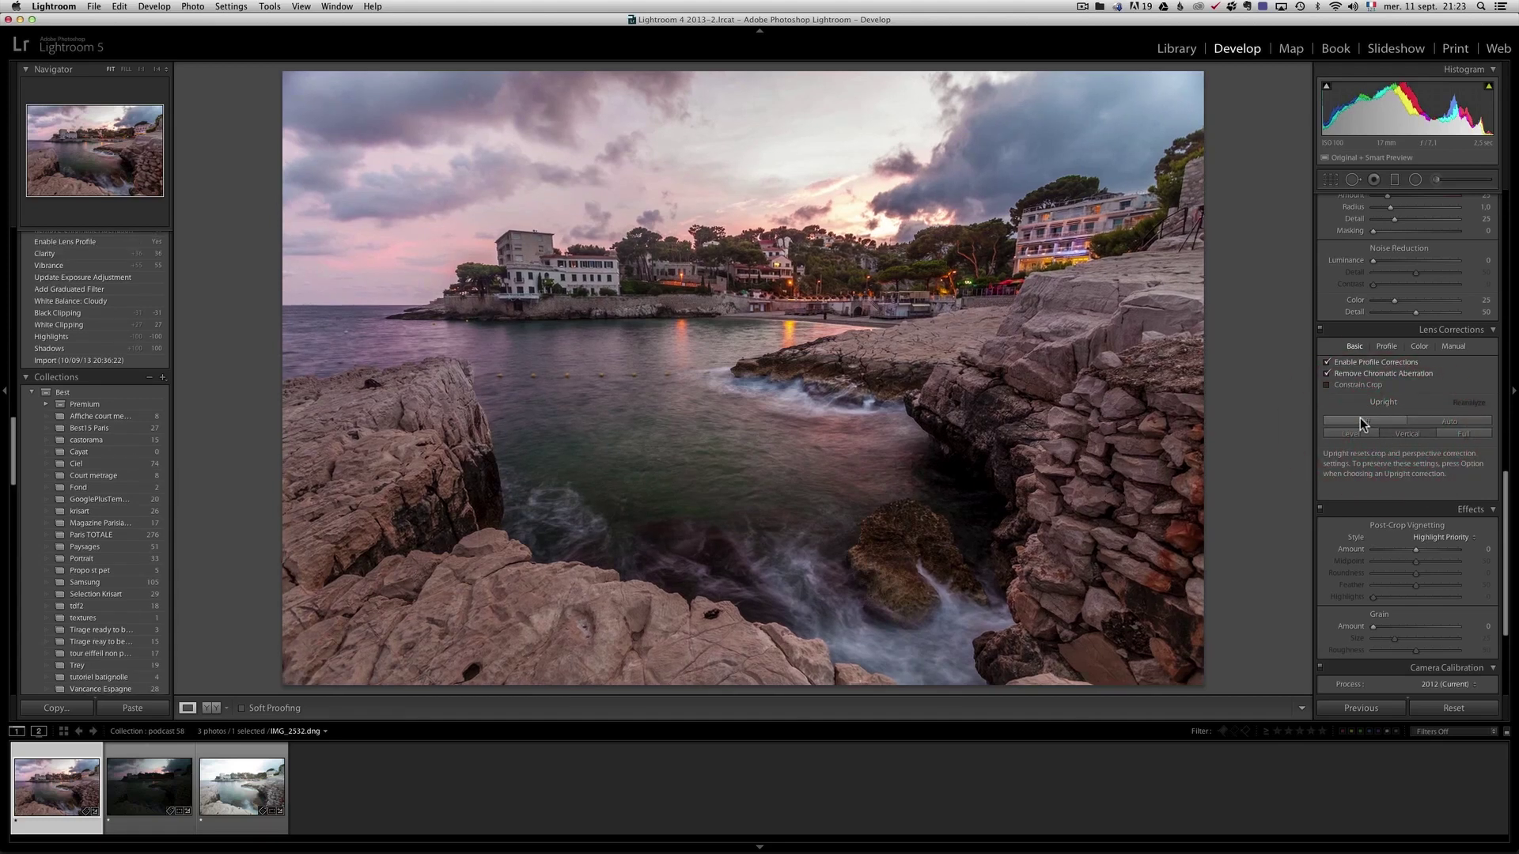
left_click(1434, 420)
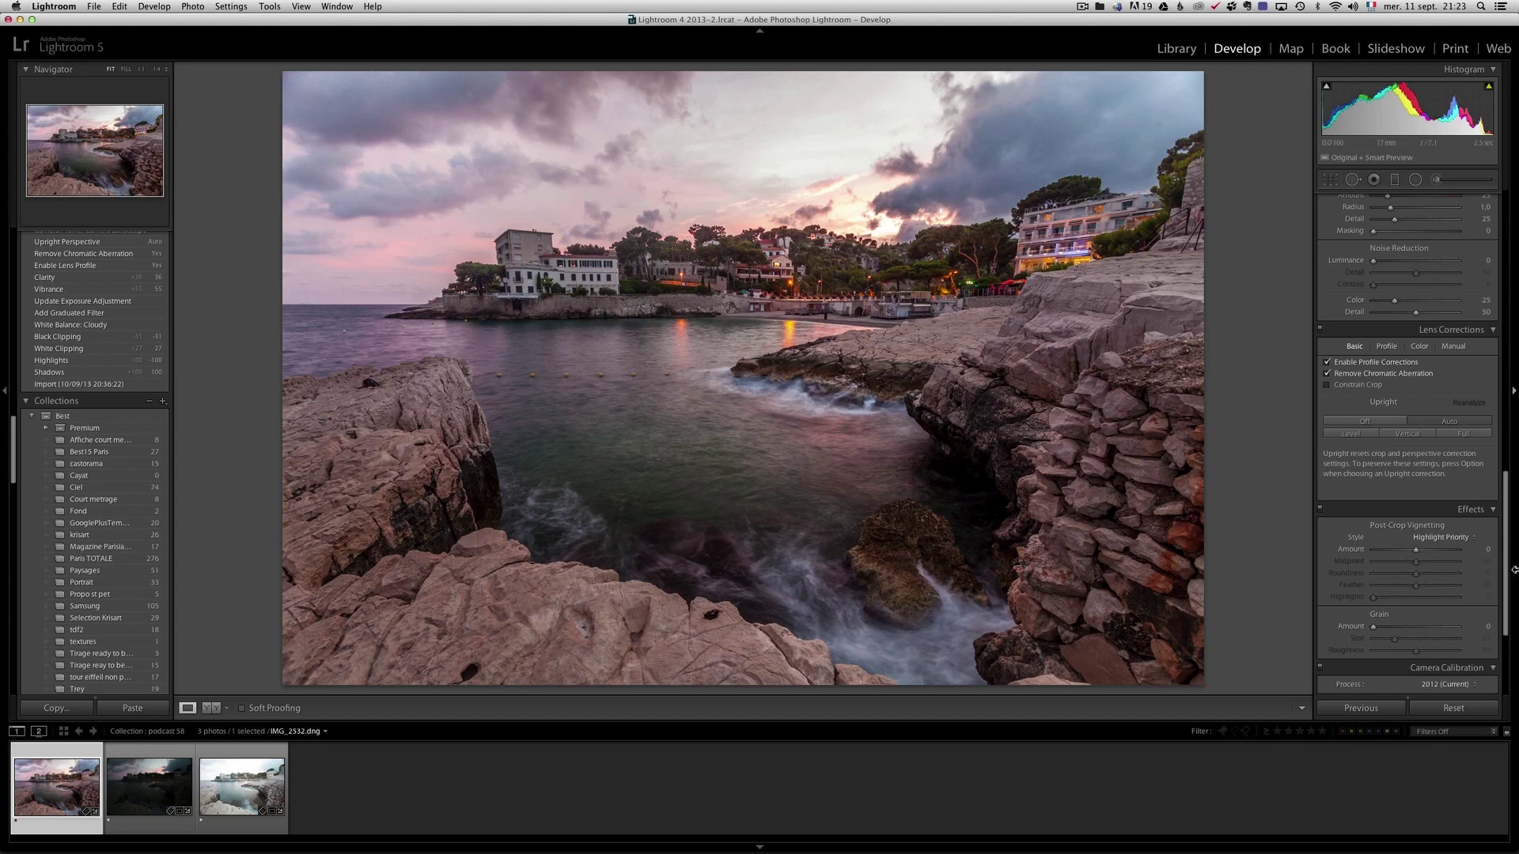
Compare Camera Landscape and Adobe Standard calibration profiles, keeping Camera Landscape.
scroll(1509, 568, "down", 5)
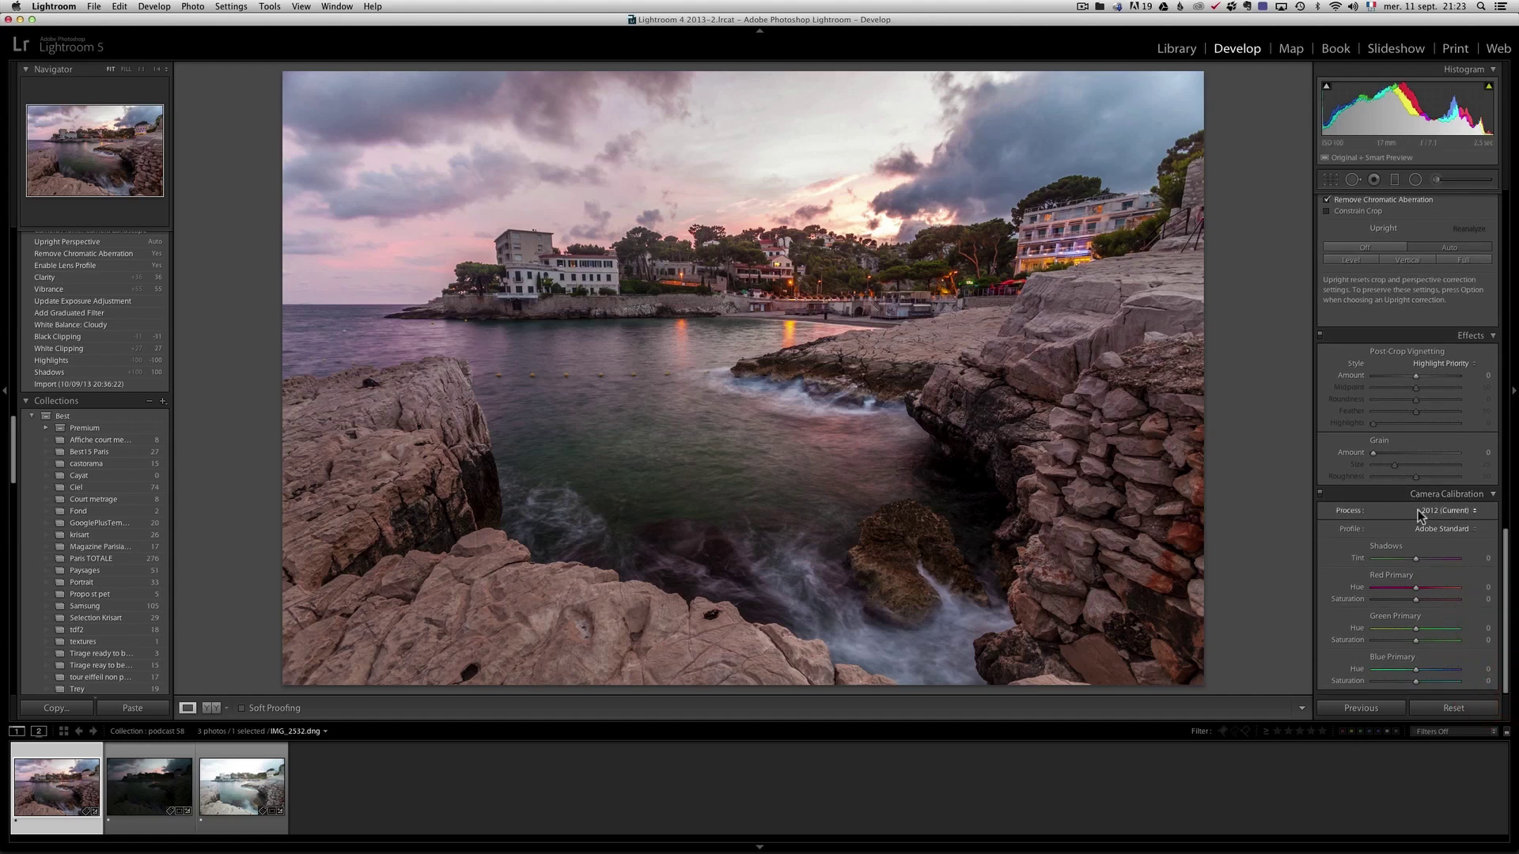
left_click(1441, 529)
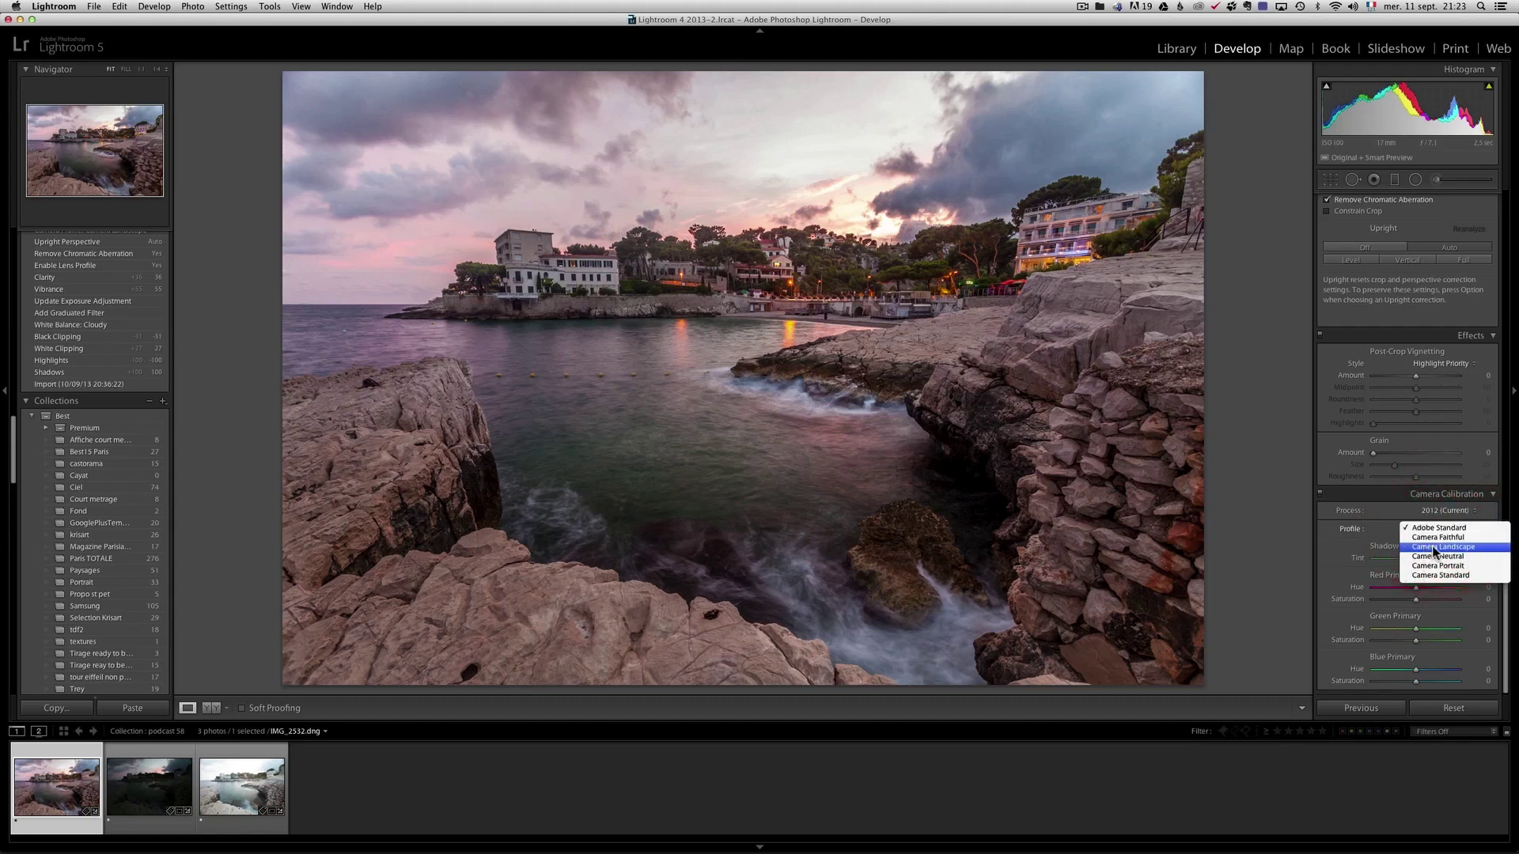
left_click(1466, 547)
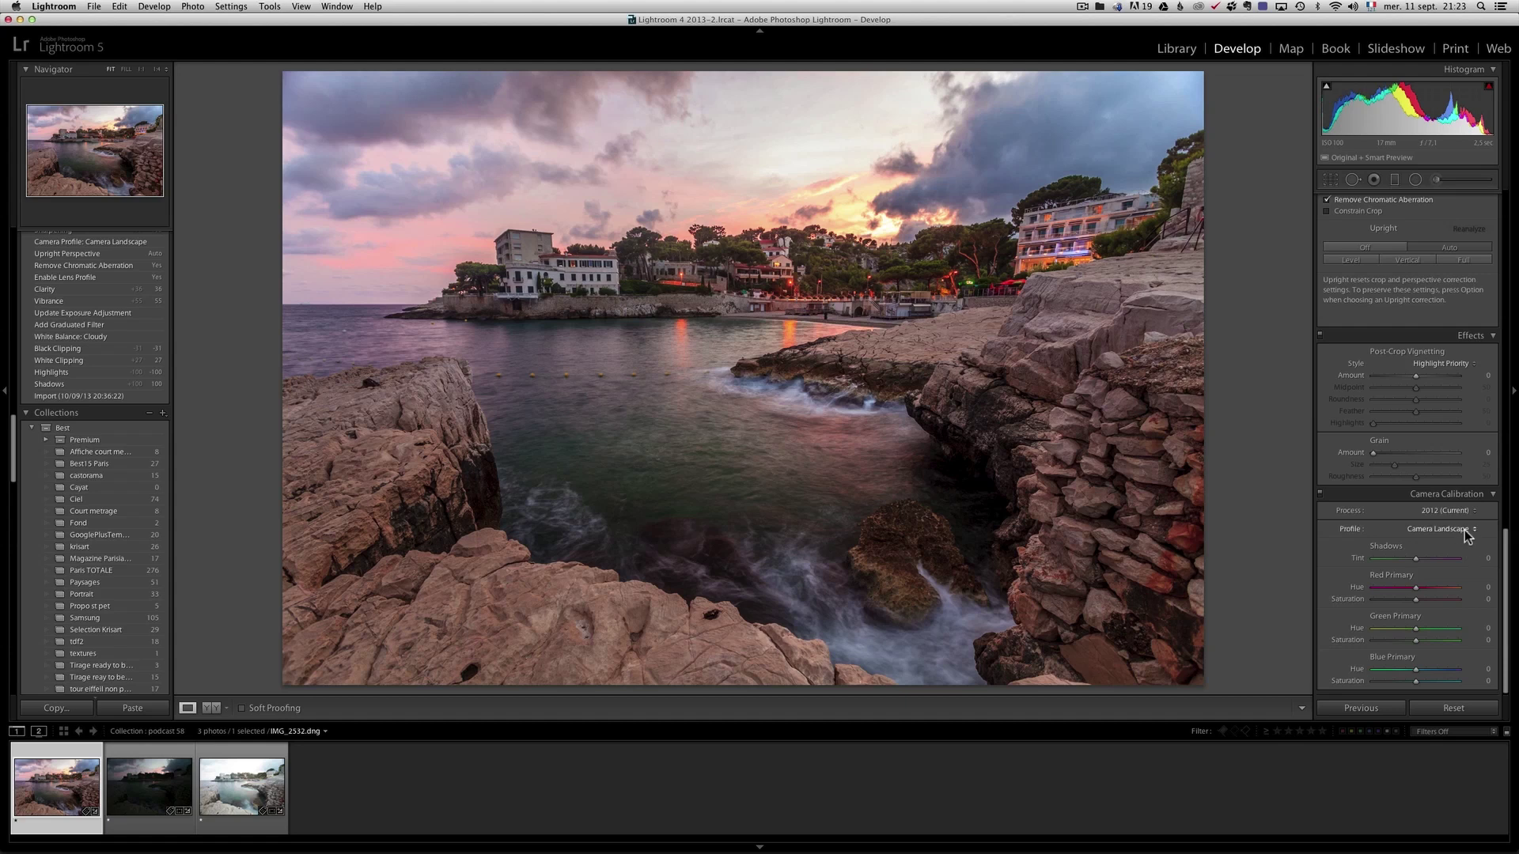
left_click(1464, 529)
left_click(1462, 510)
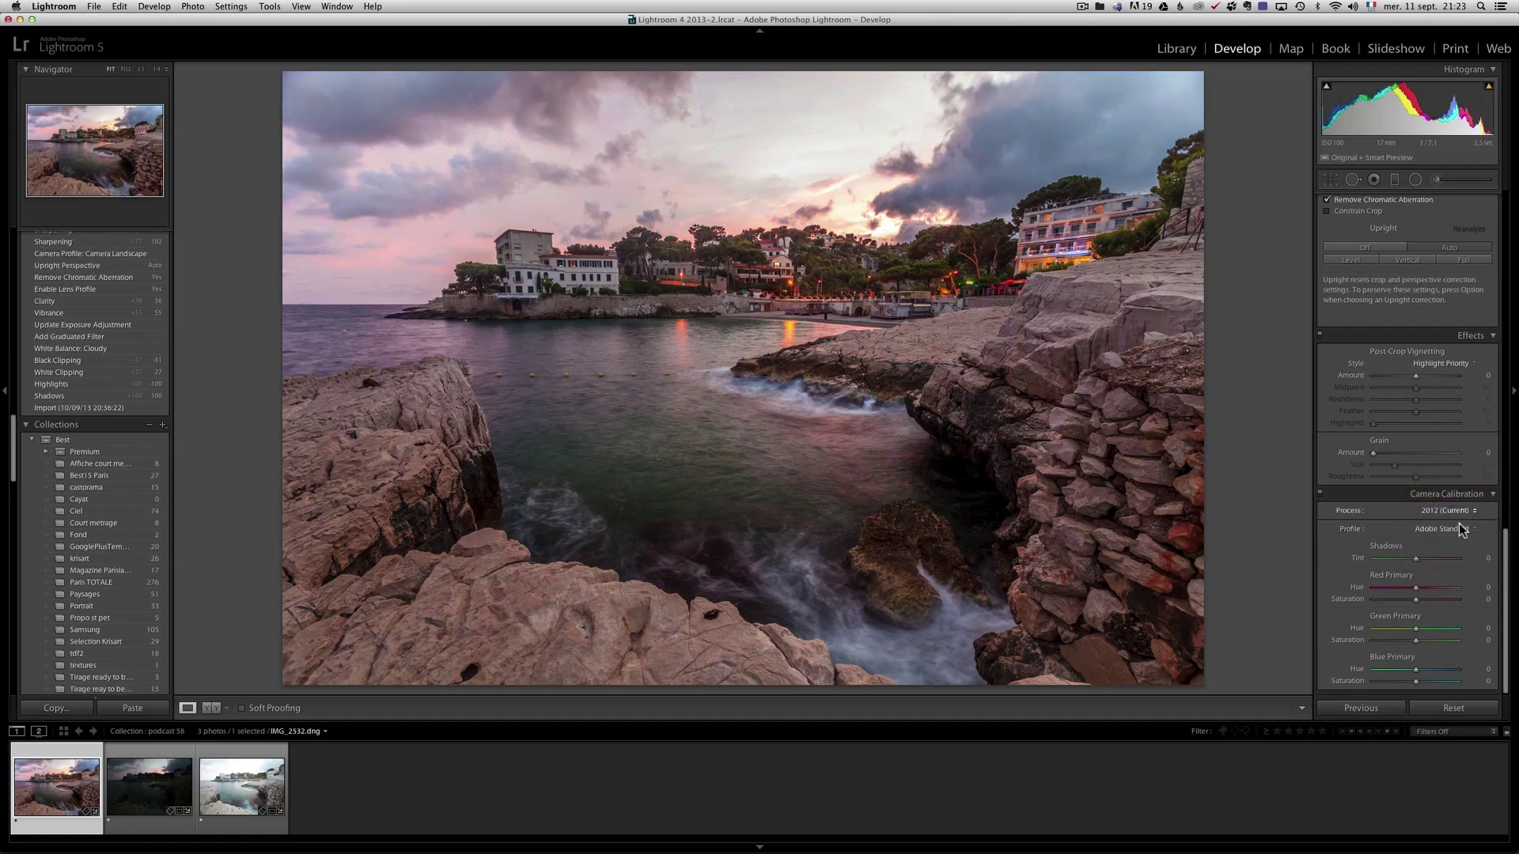
left_click(1456, 528)
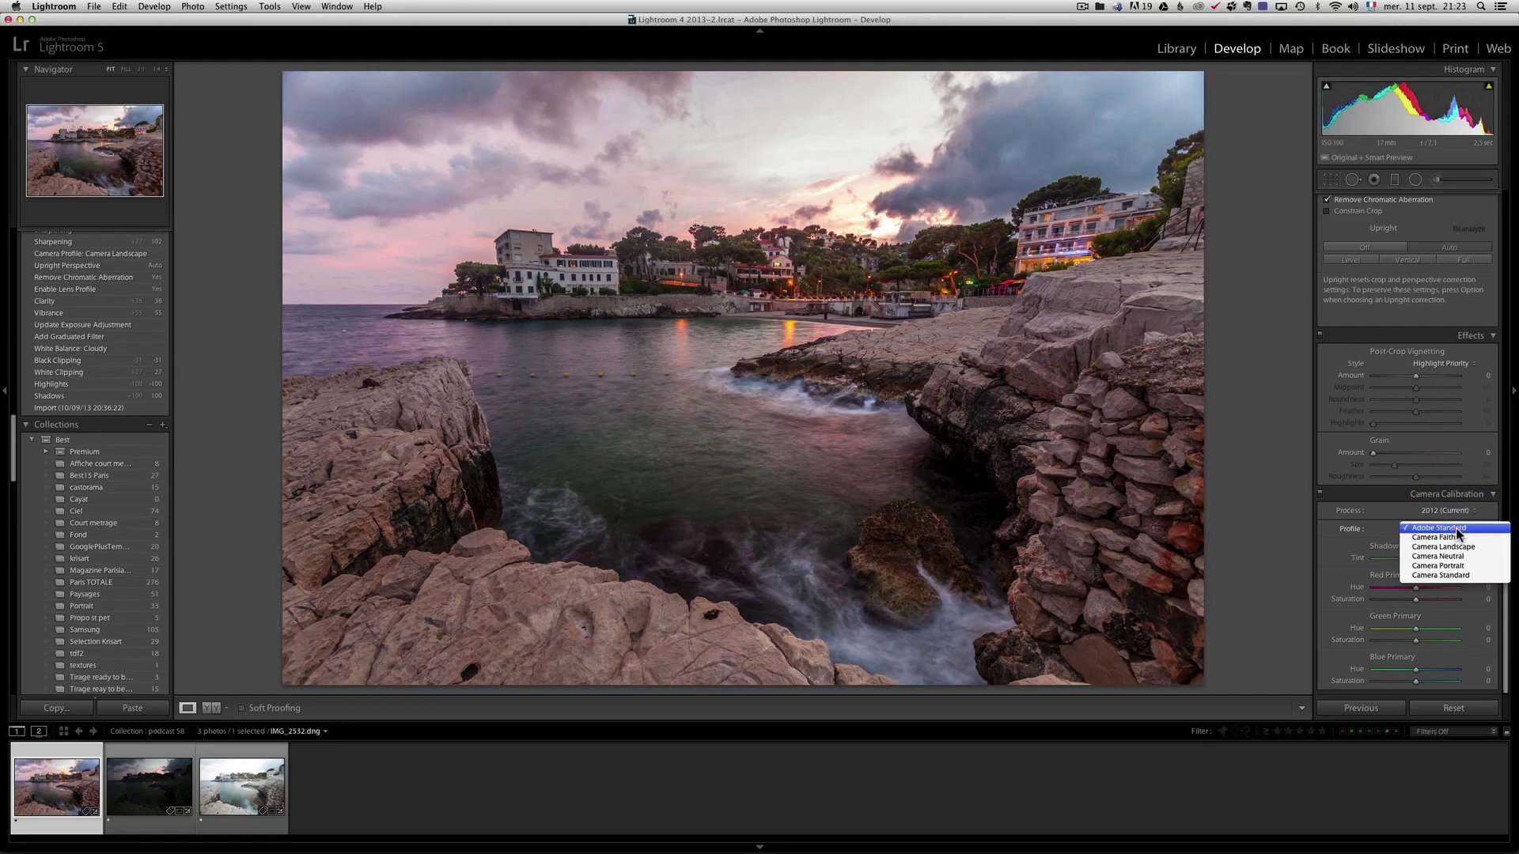
left_click(1481, 548)
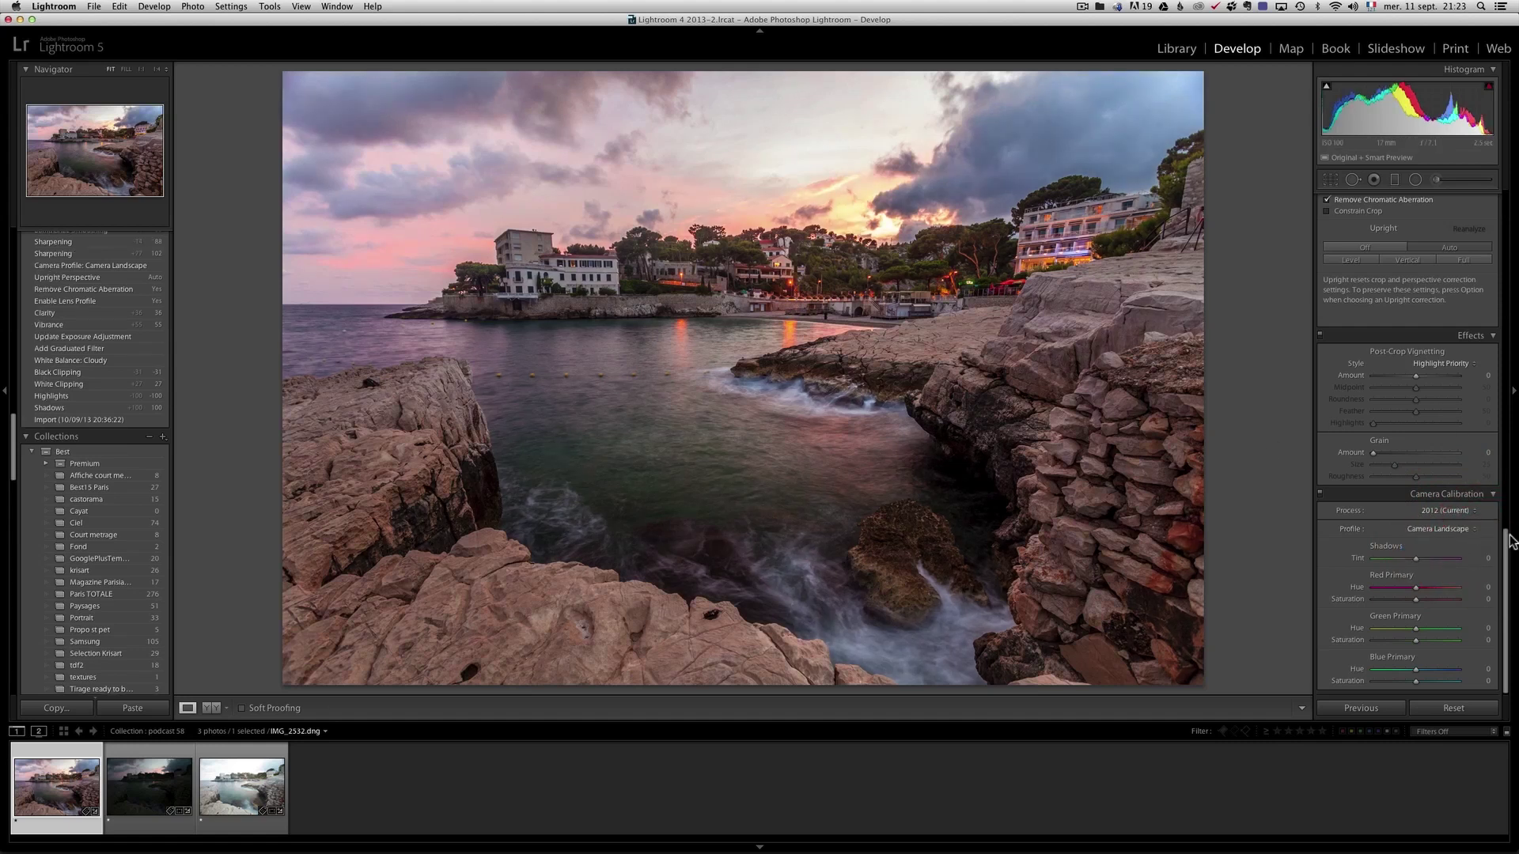
Zoom to 1:1 on the buildings and sky and set luminance noise reduction to 10.
left_click_drag(1511, 542, 1499, 375)
left_click(814, 204)
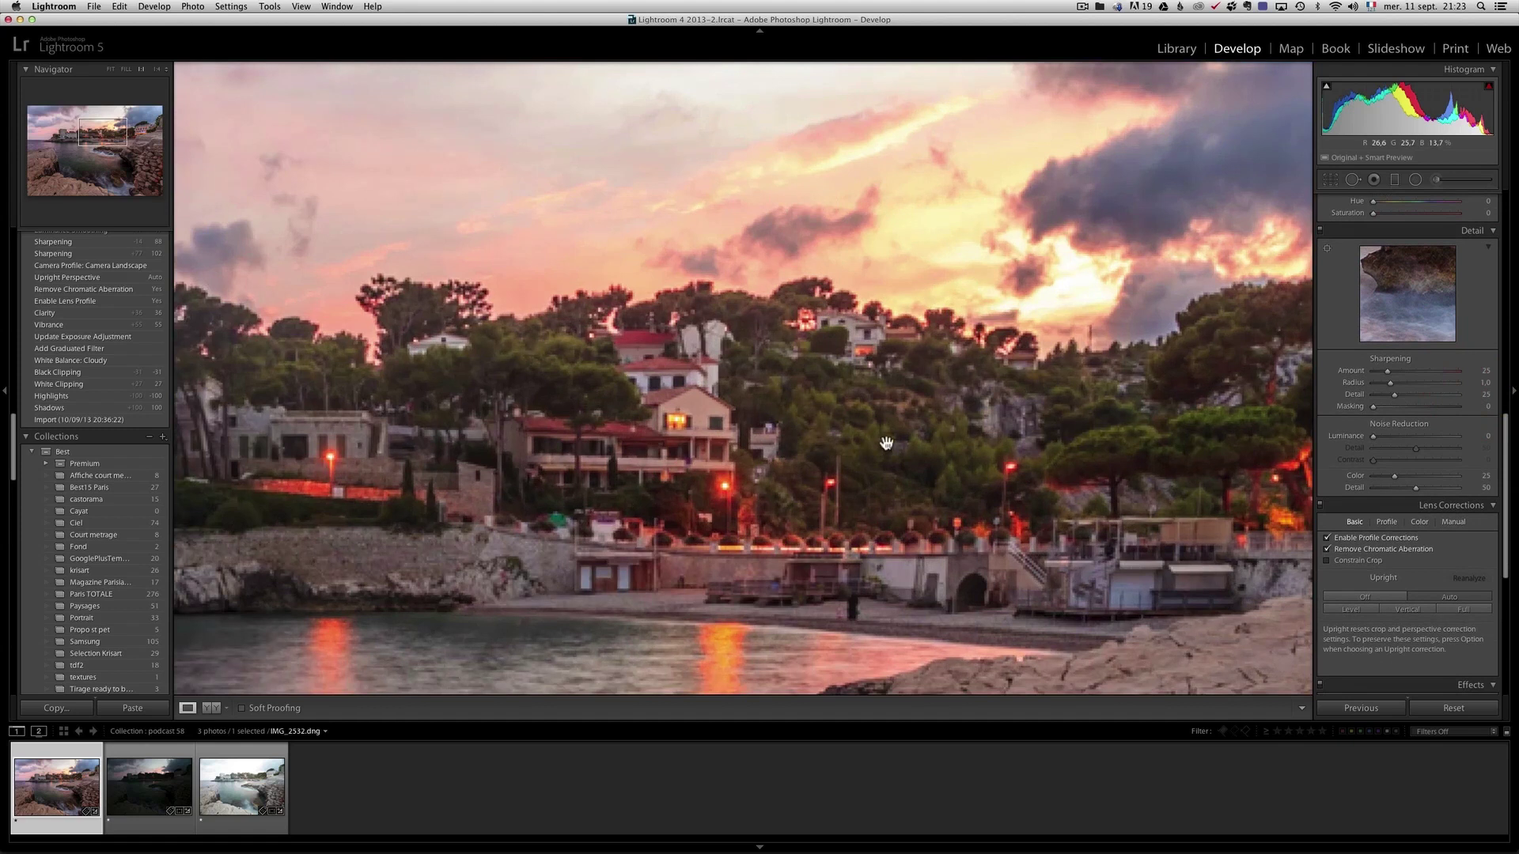
left_click(821, 405)
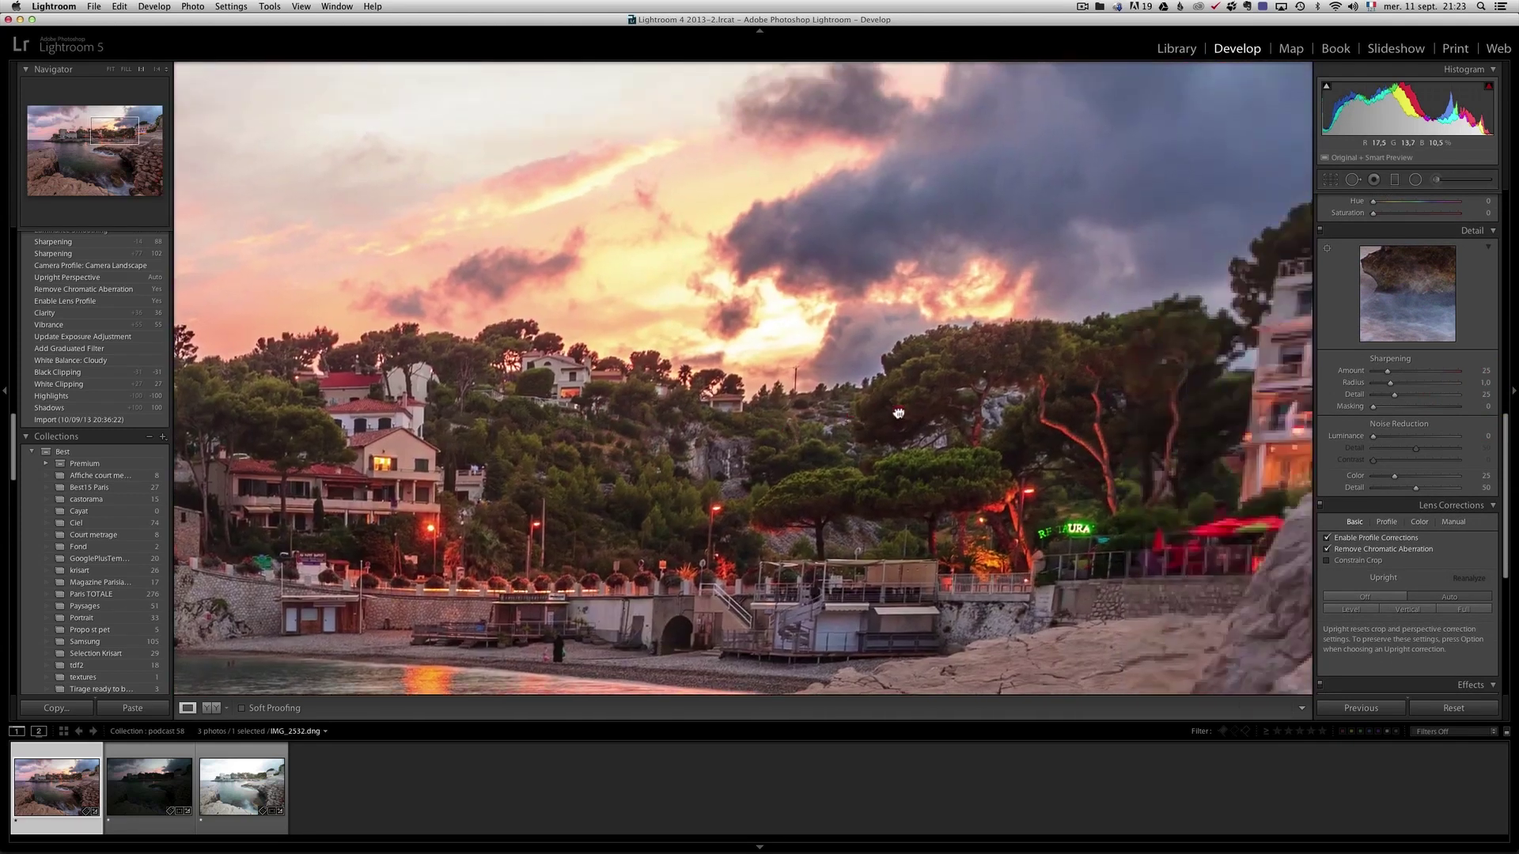
left_click_drag(898, 413, 888, 410)
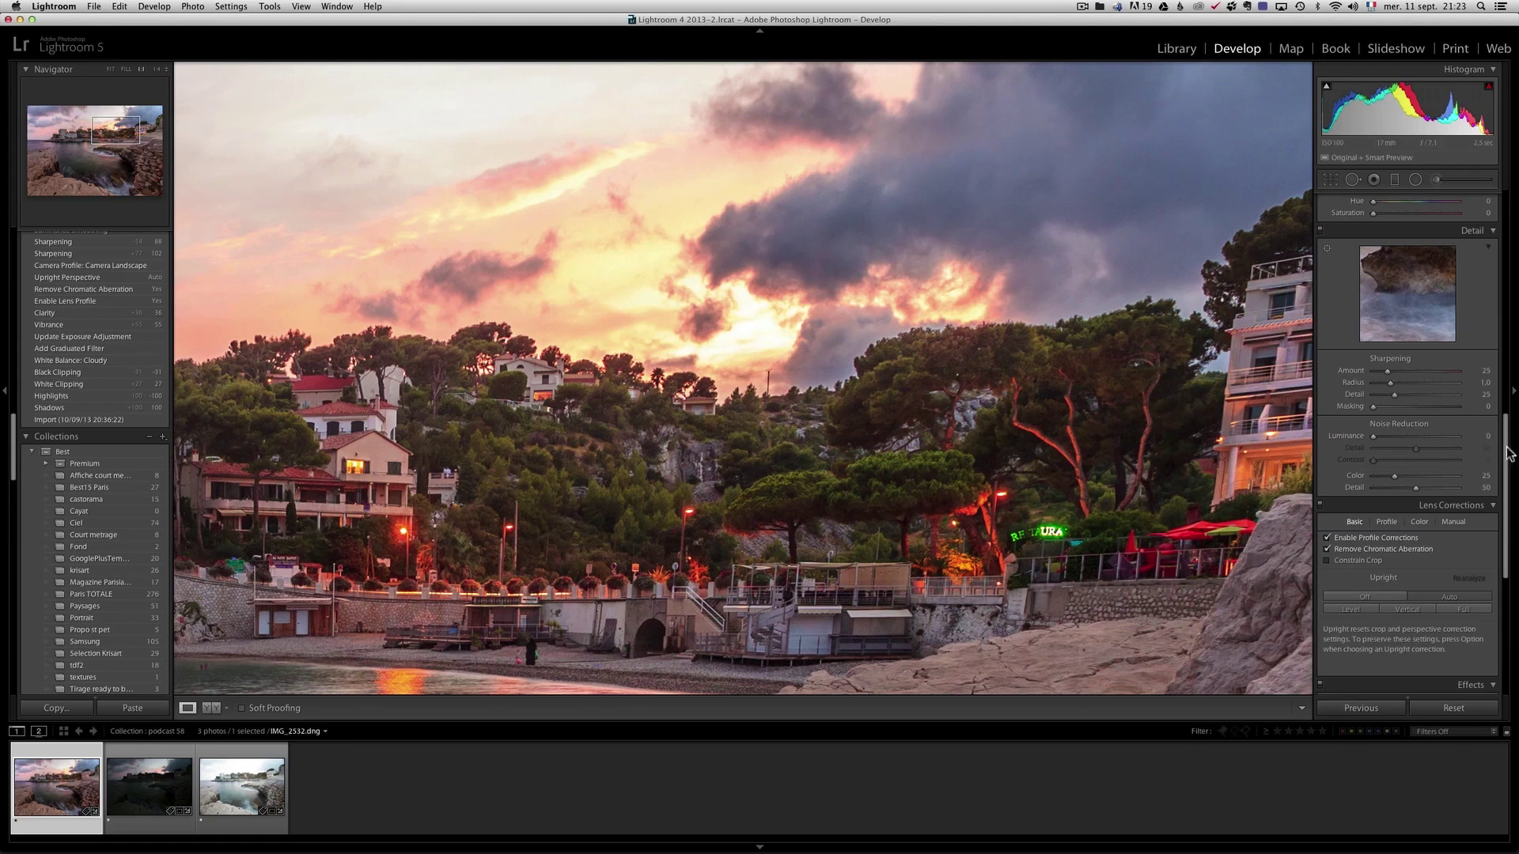
left_click_drag(1505, 460, 1506, 400)
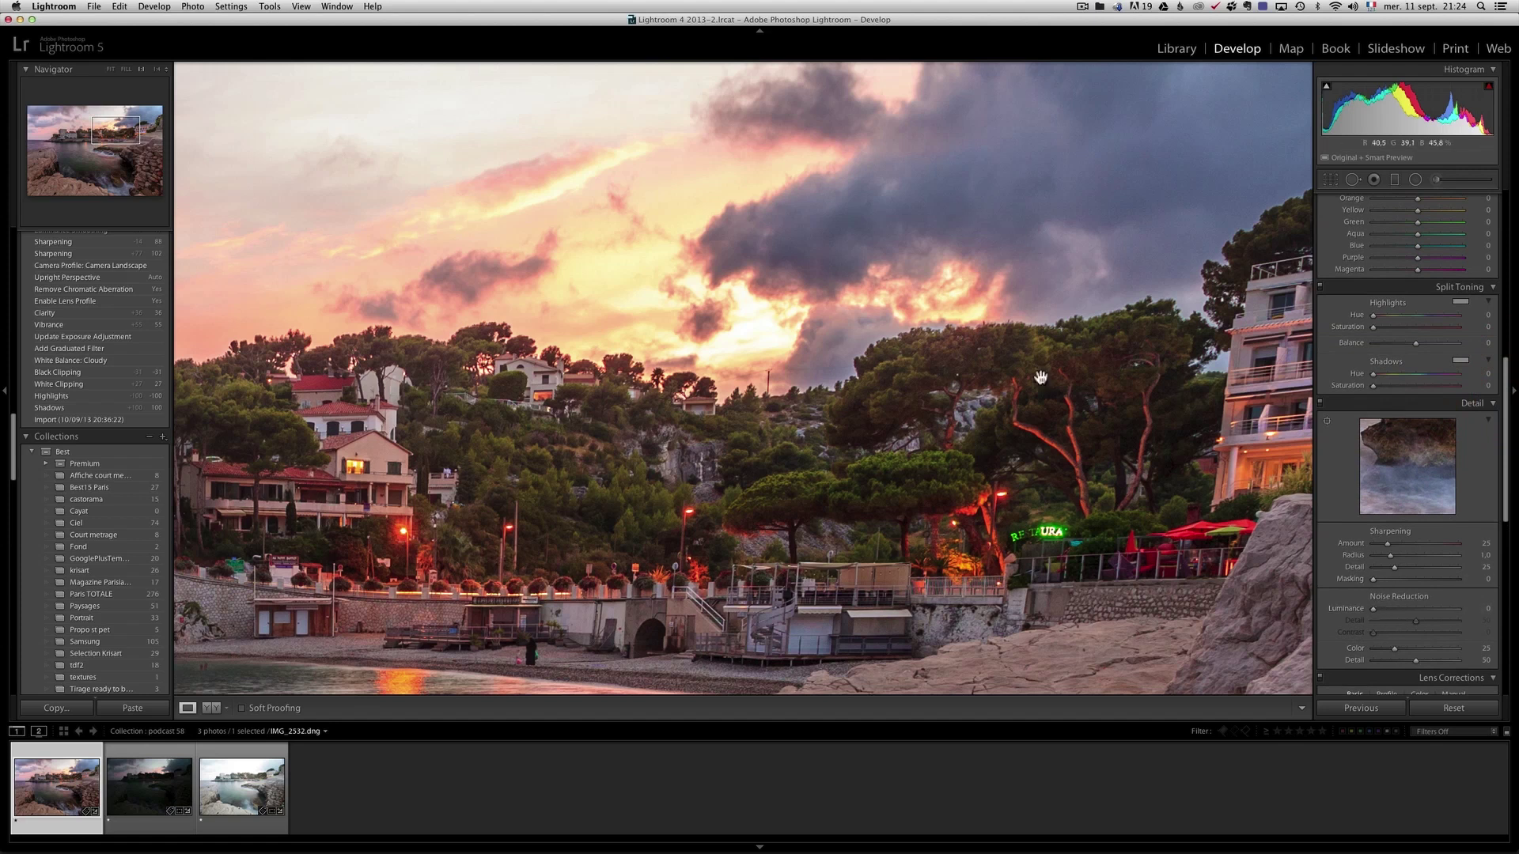
left_click_drag(1374, 609, 1382, 613)
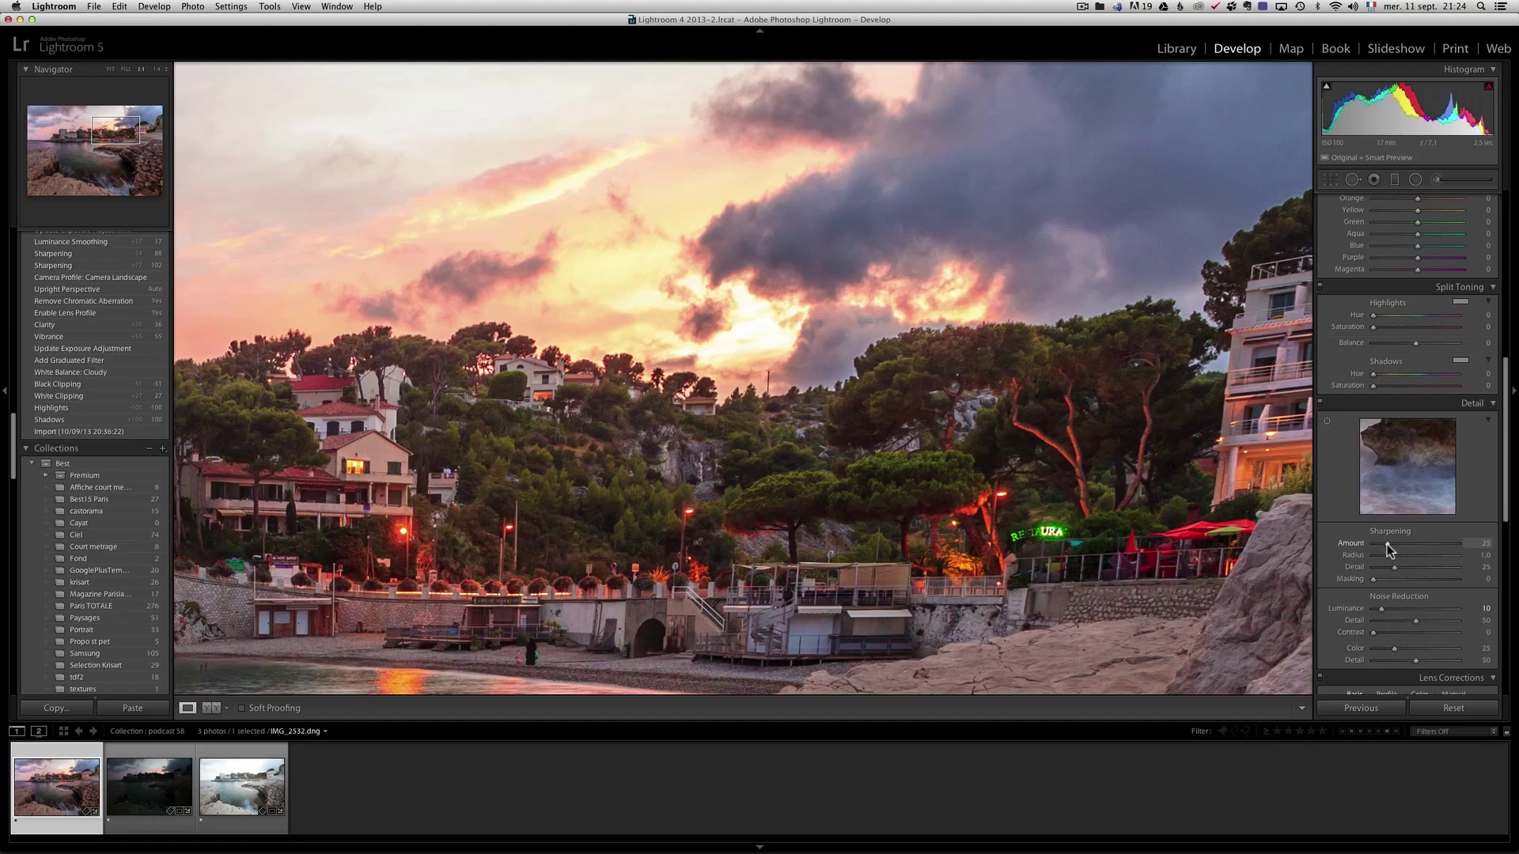
Set the sharpening Amount to 80 and return to the full-frame view.
left_click_drag(1388, 544, 1416, 545)
left_click_drag(1422, 543, 1423, 542)
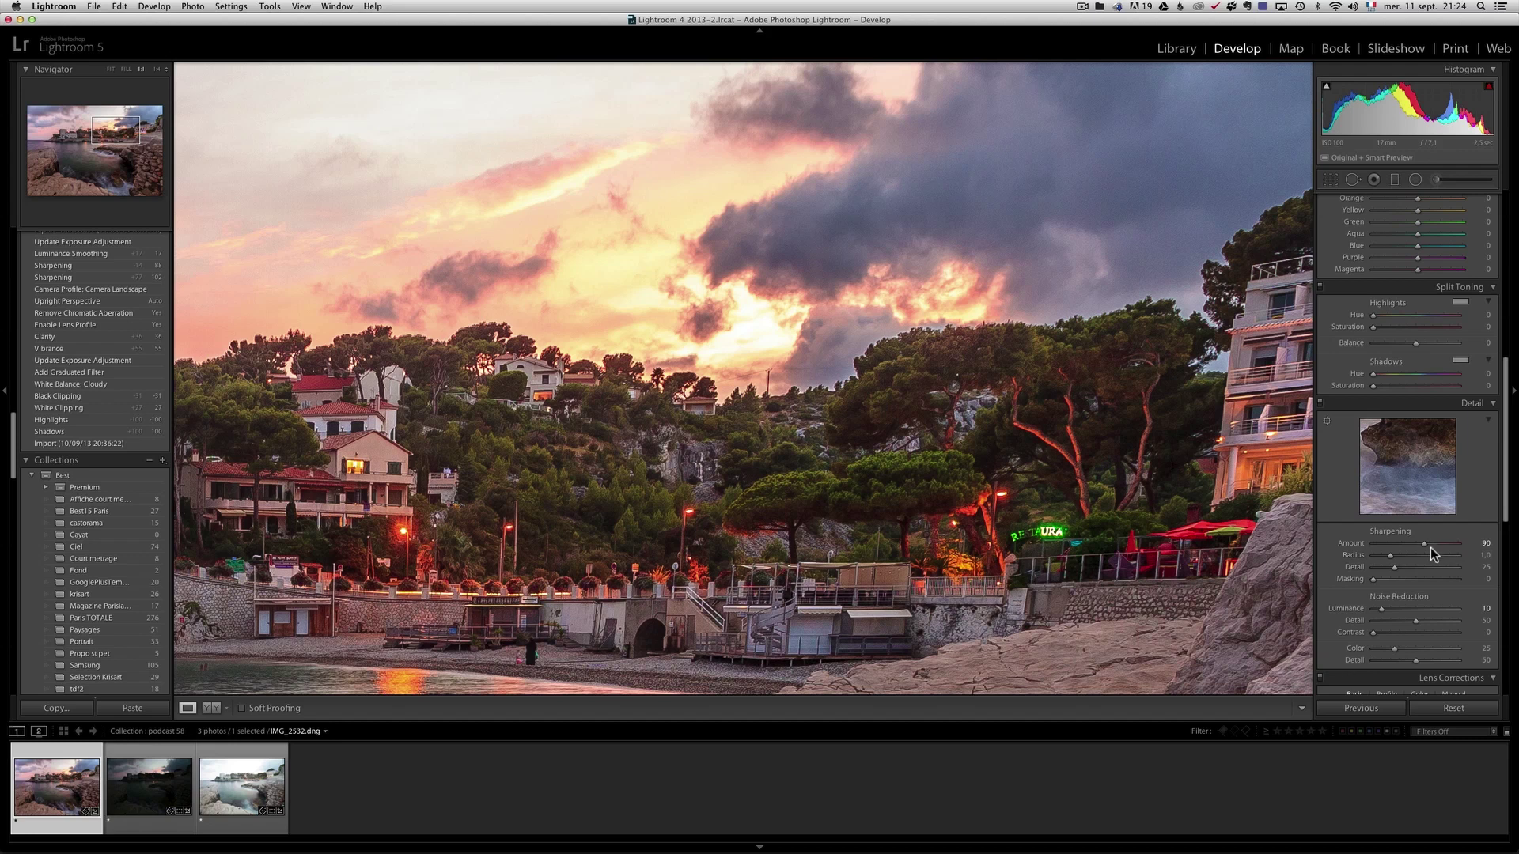
left_click_drag(1424, 545, 1417, 544)
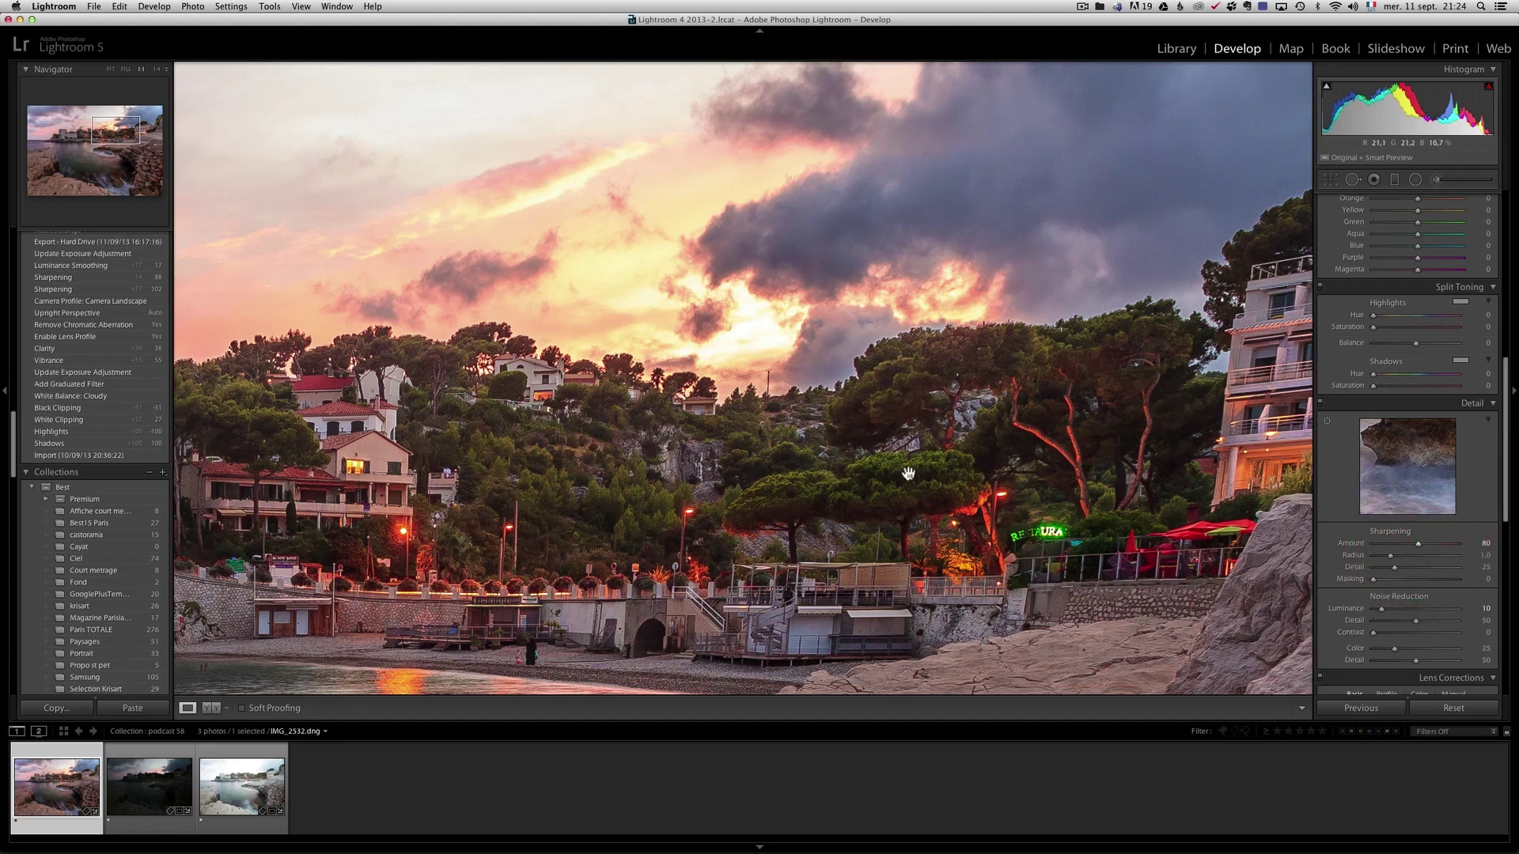
left_click(923, 431)
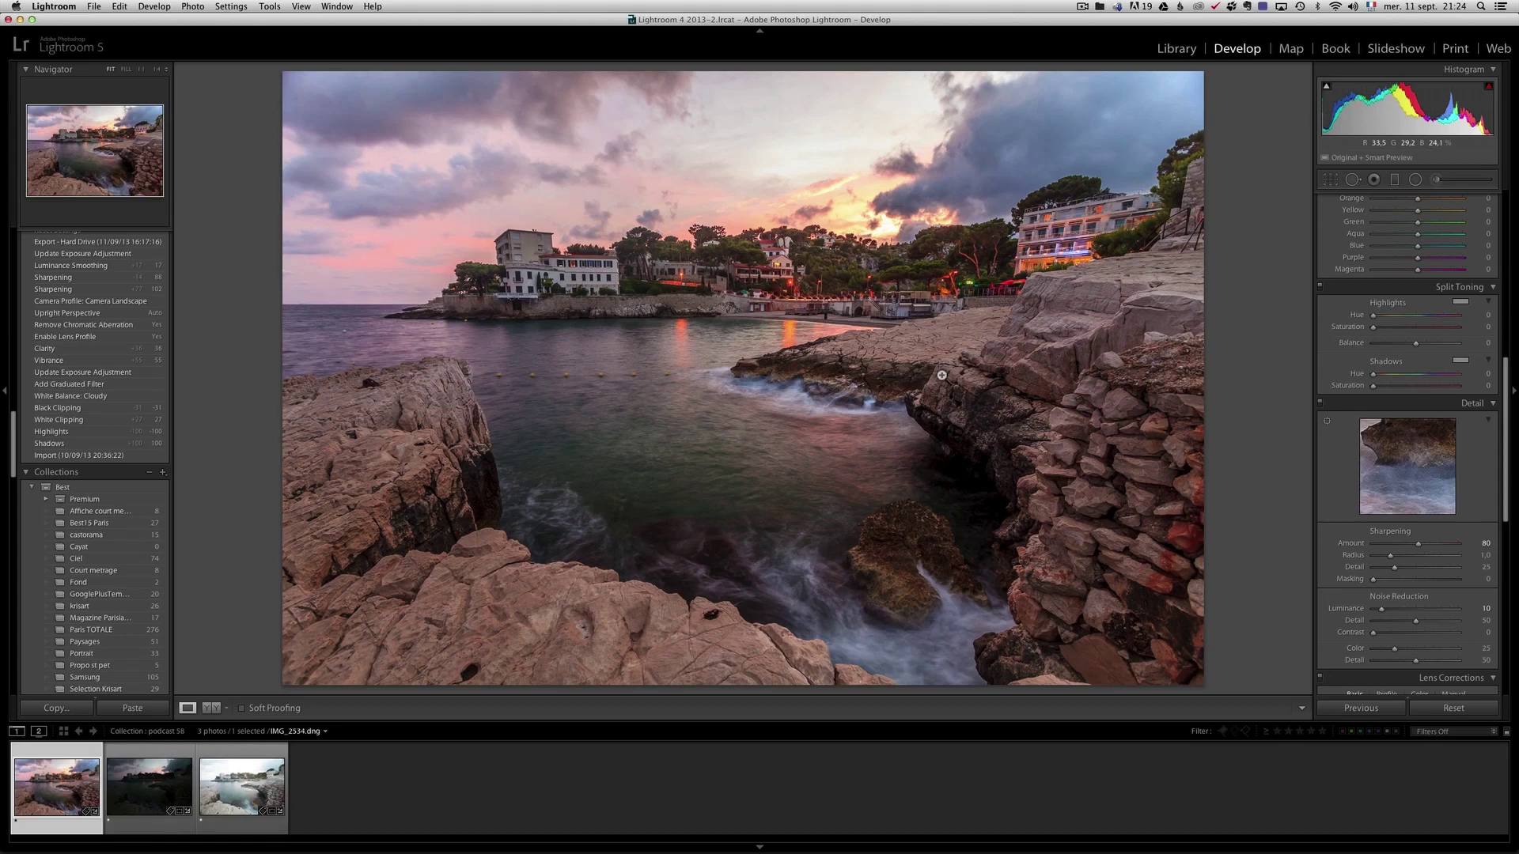
Synchronize IMG_2532's settings to all three exposures and open IMG_2533.
left_click(241, 787, "shift")
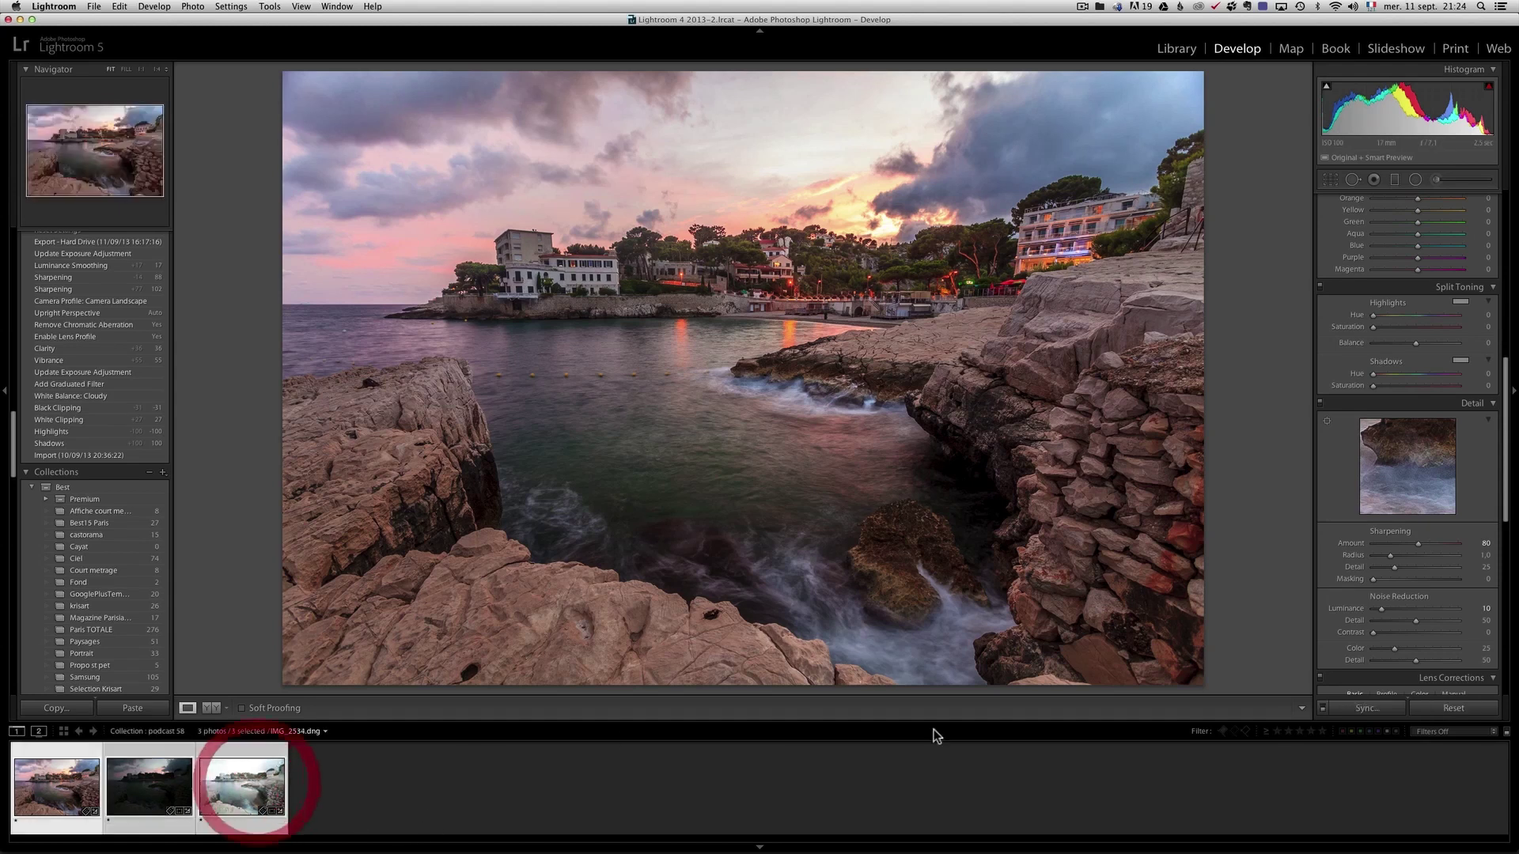
left_click(1345, 707)
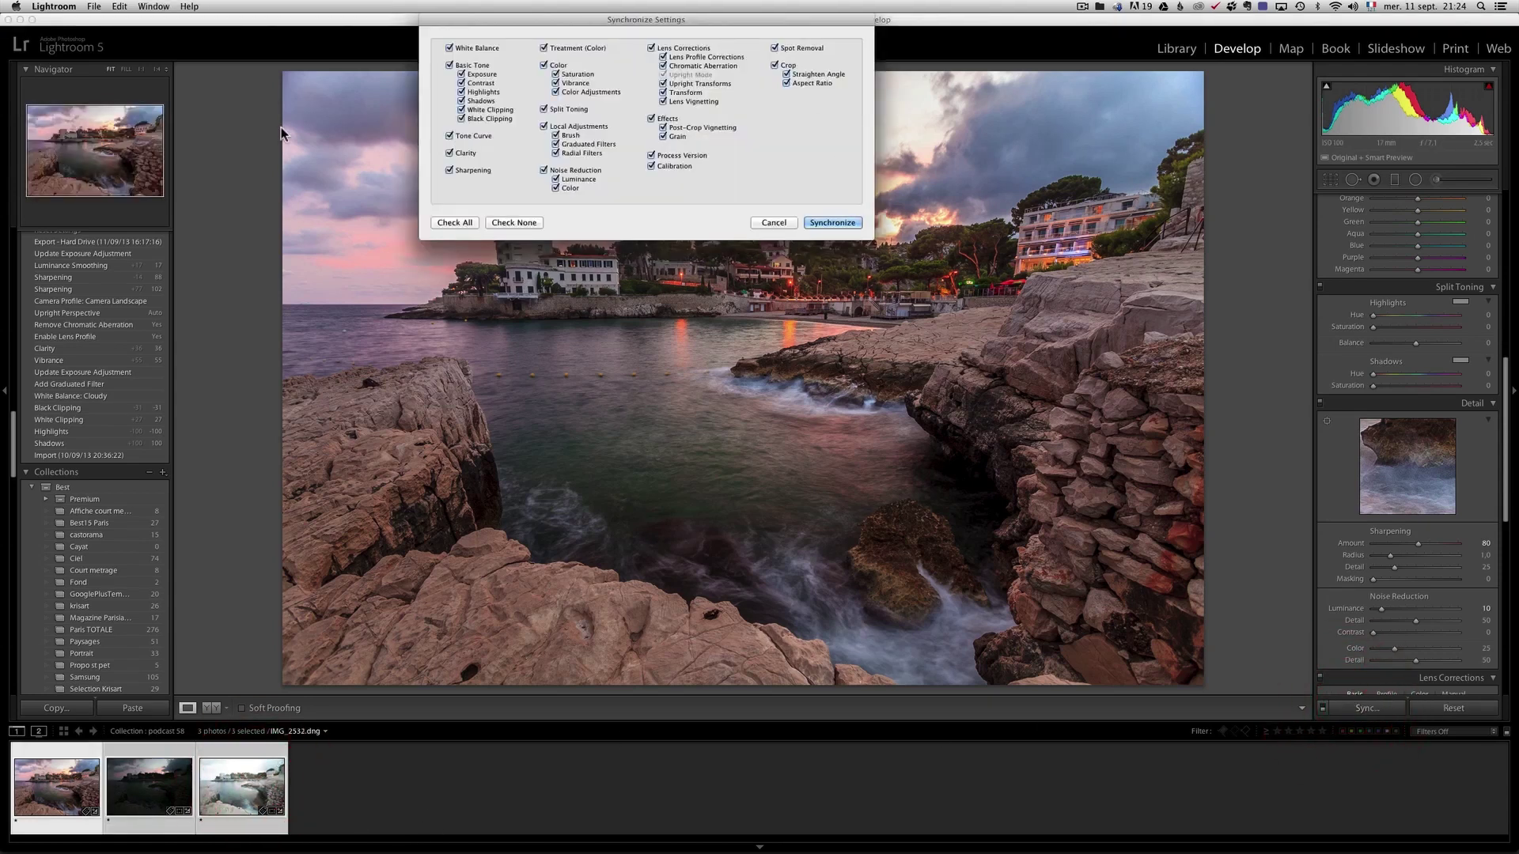
left_click(833, 223)
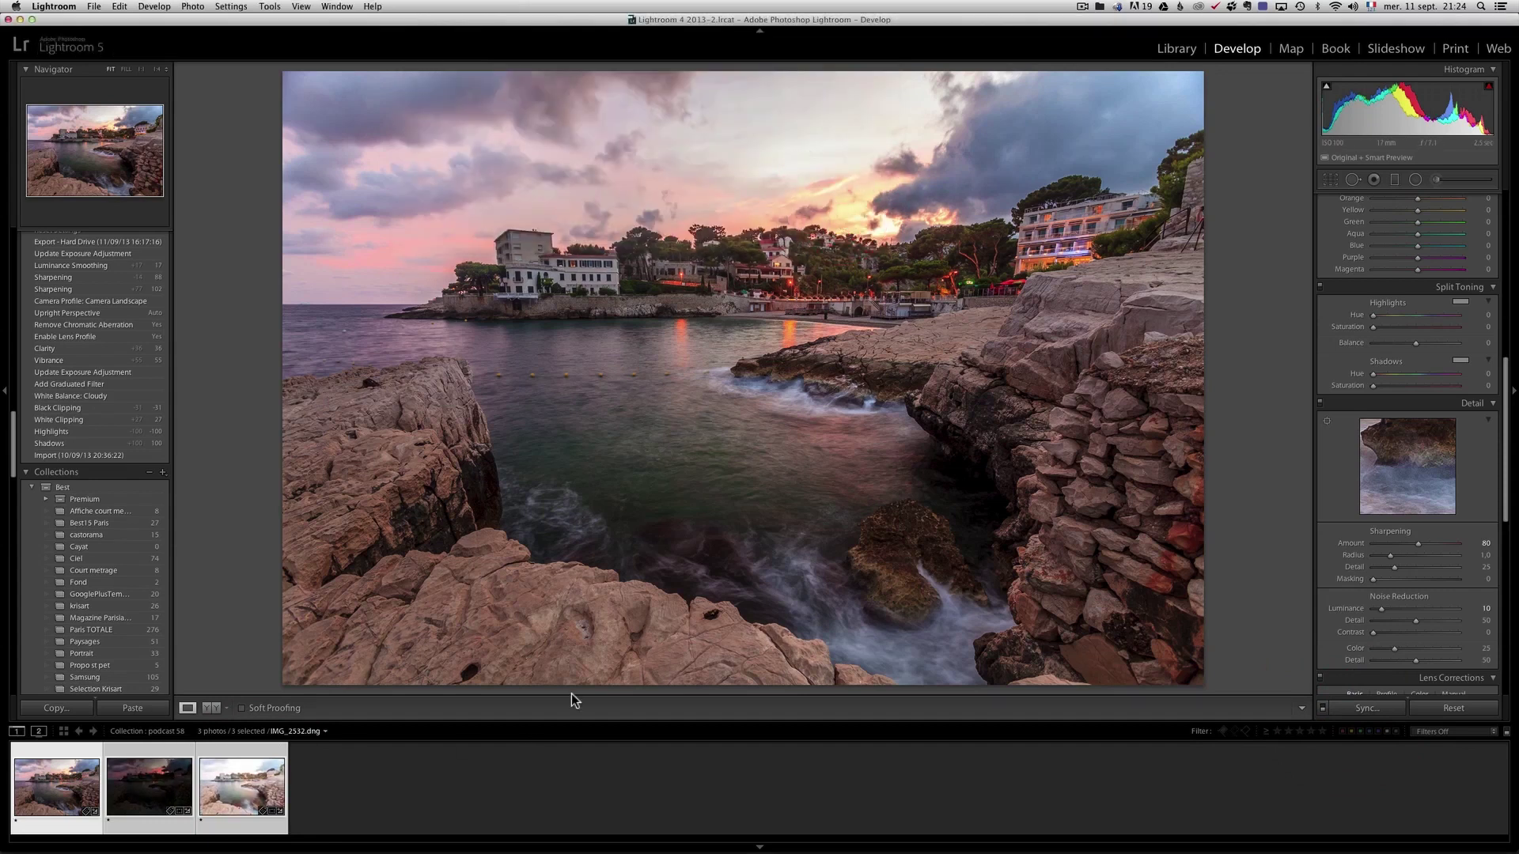
left_click(158, 787)
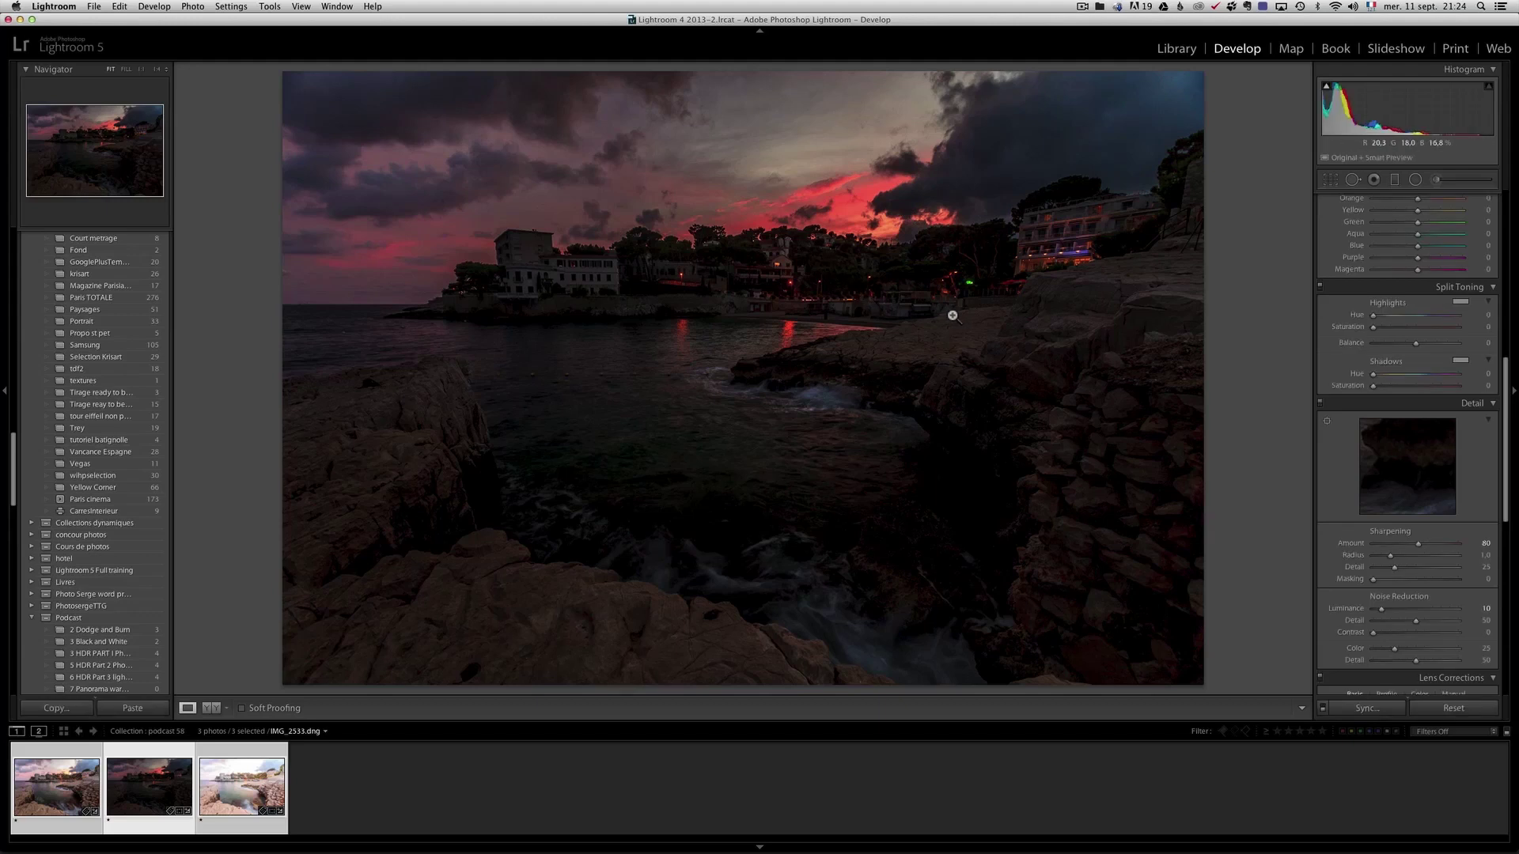
Raise IMG_2533's Exposure to +0.25 and Vibrance to +66, then zoom in on the sky.
left_click_drag(1509, 458, 1507, 261)
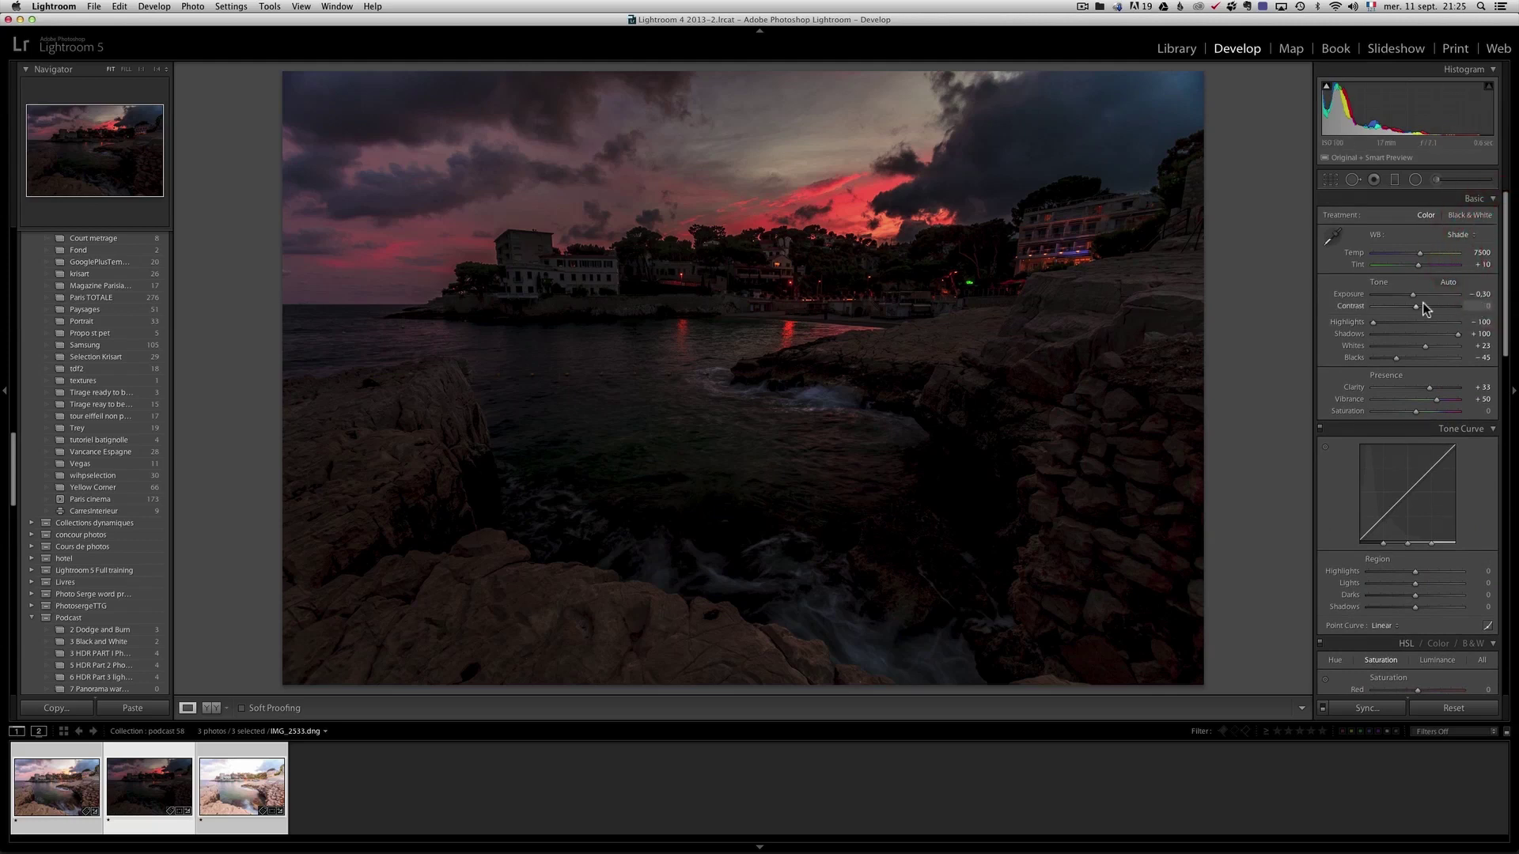
left_click_drag(1413, 298, 1416, 299)
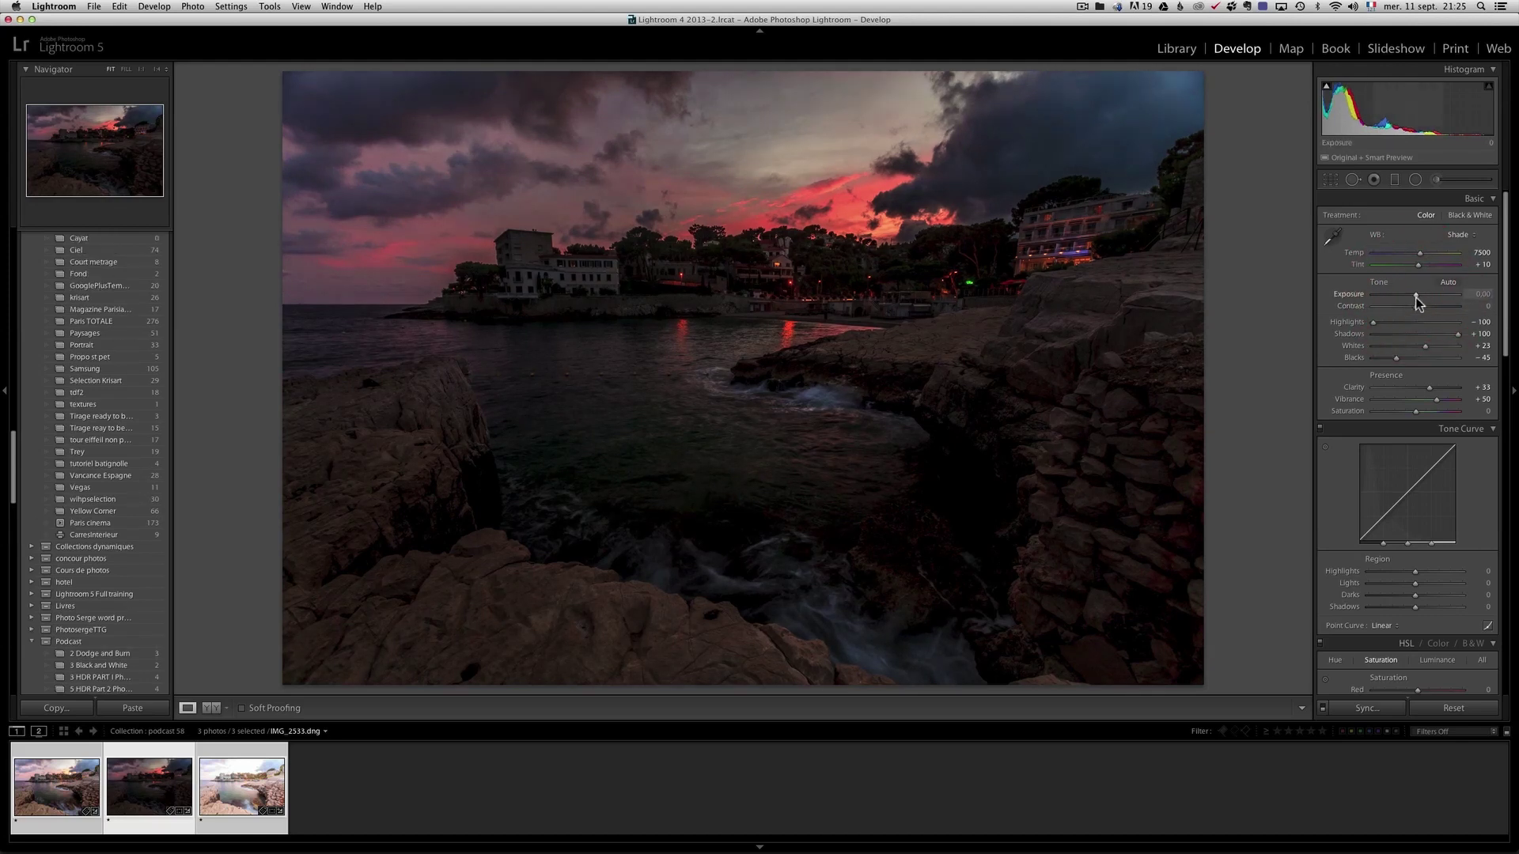
left_click_drag(1416, 303, 1417, 302)
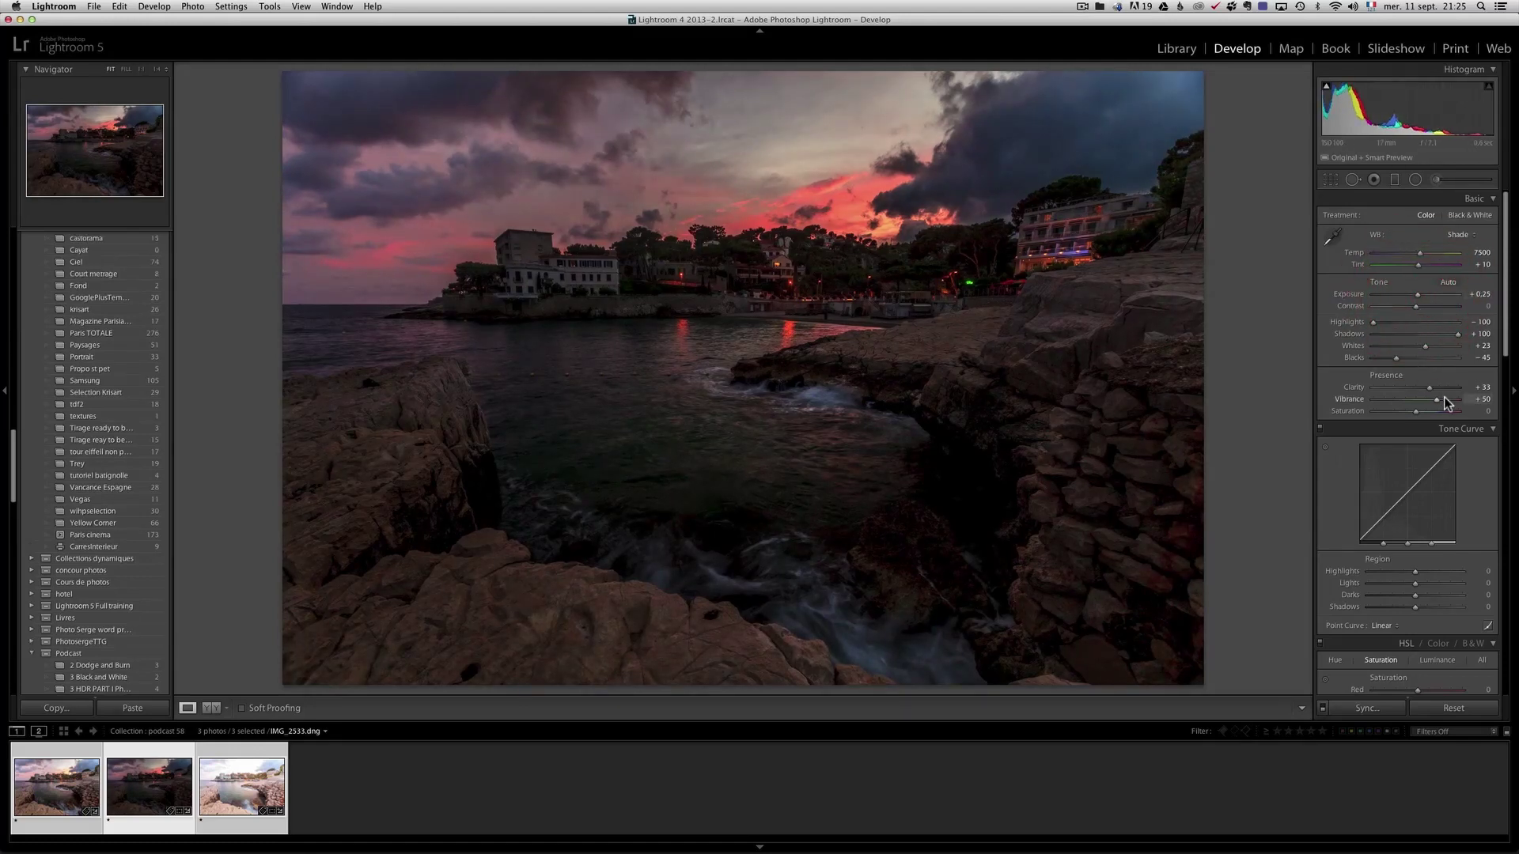
left_click_drag(1444, 402, 1443, 400)
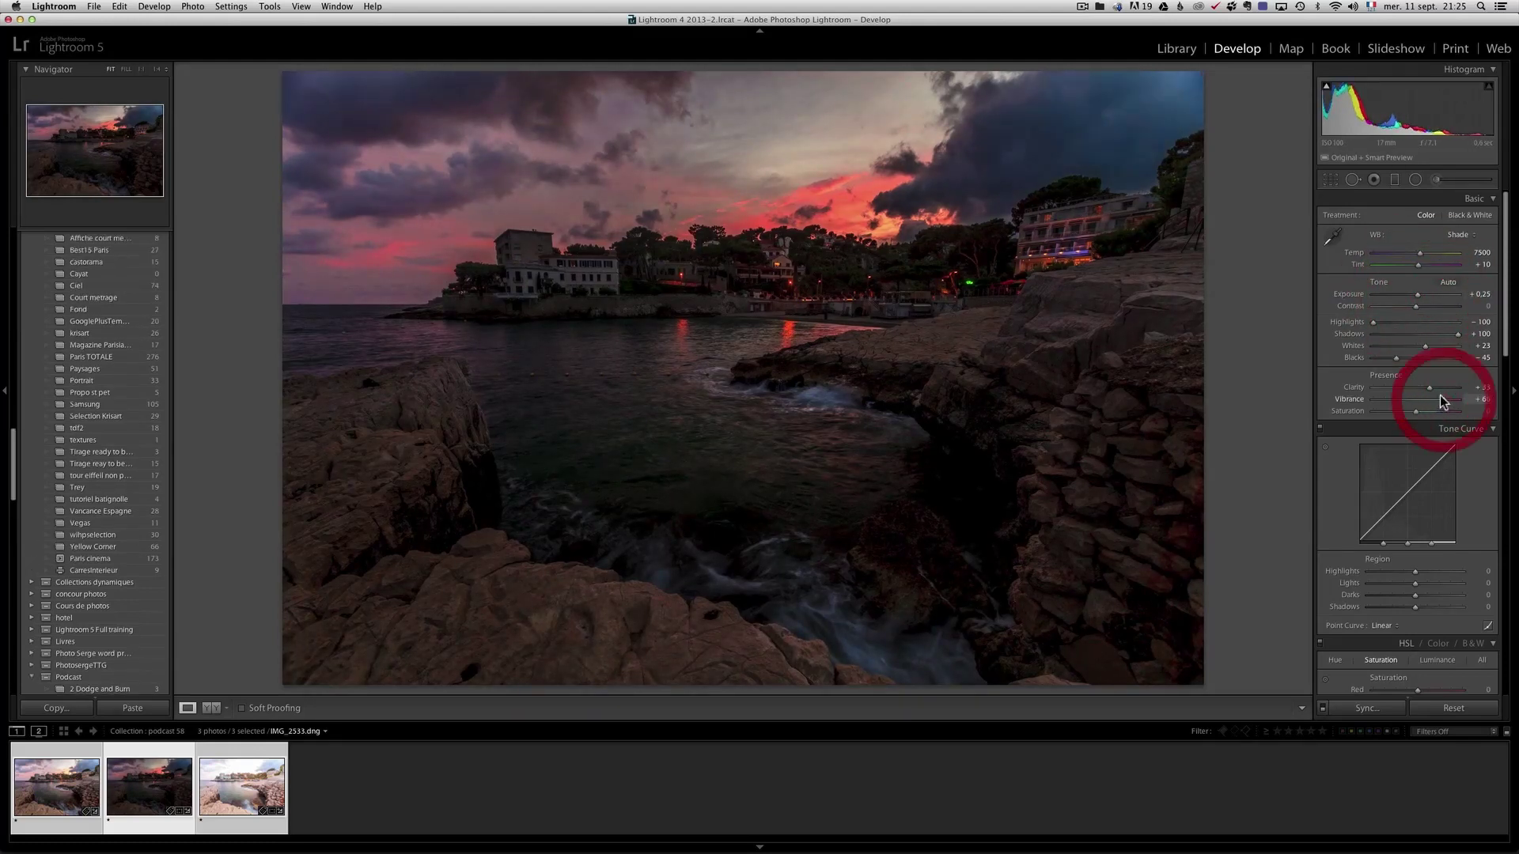
left_click(533, 209)
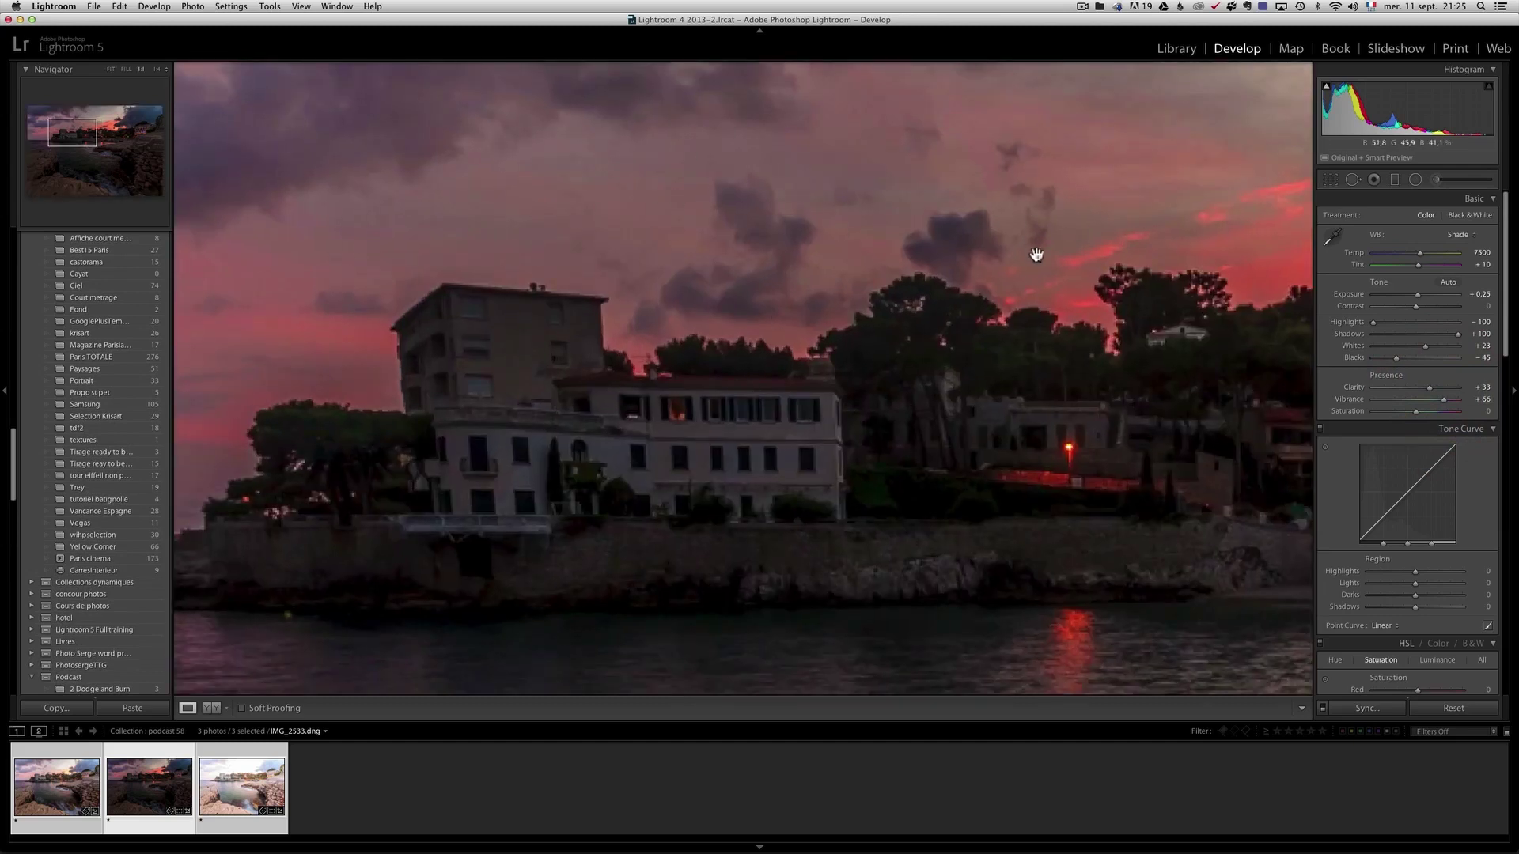
left_click_drag(975, 259, 781, 383)
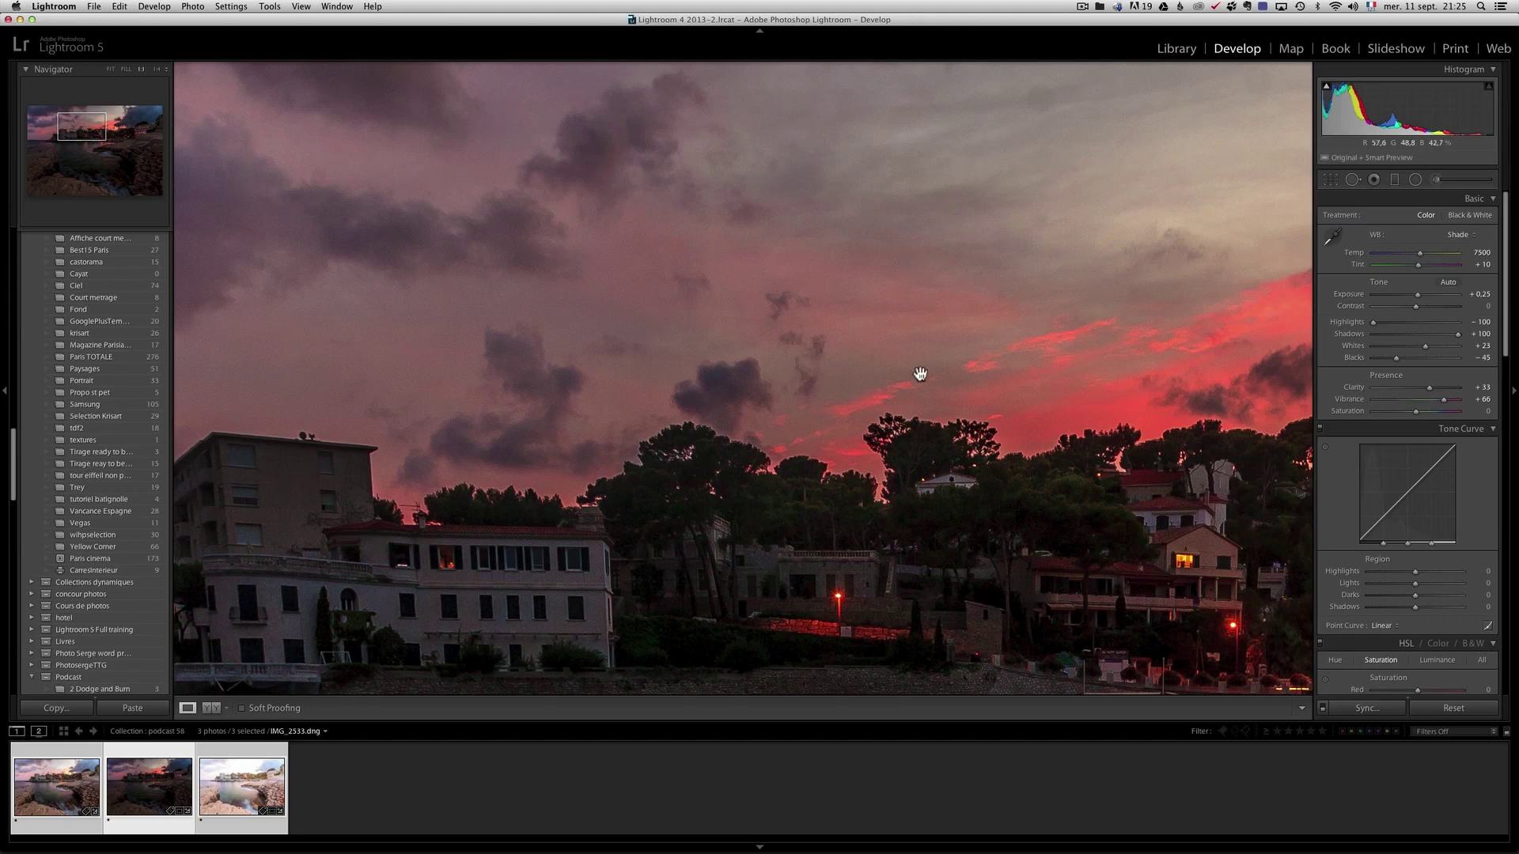
left_click_drag(1506, 354, 1506, 577)
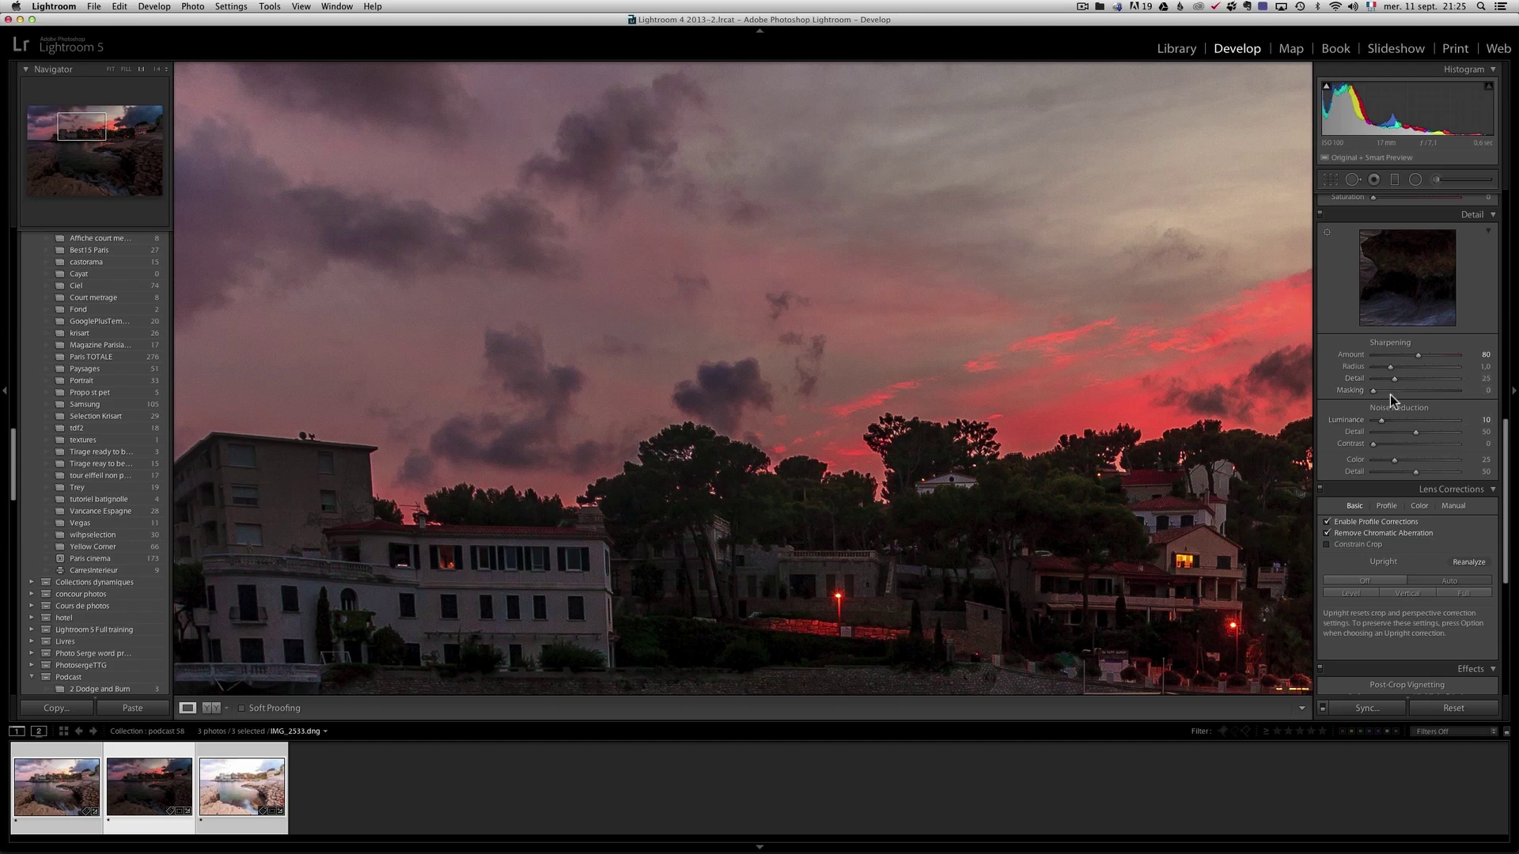
Reduce the sharpening Amount to 65 and raise luminance noise reduction to 30.
left_click_drag(1420, 354, 1410, 353)
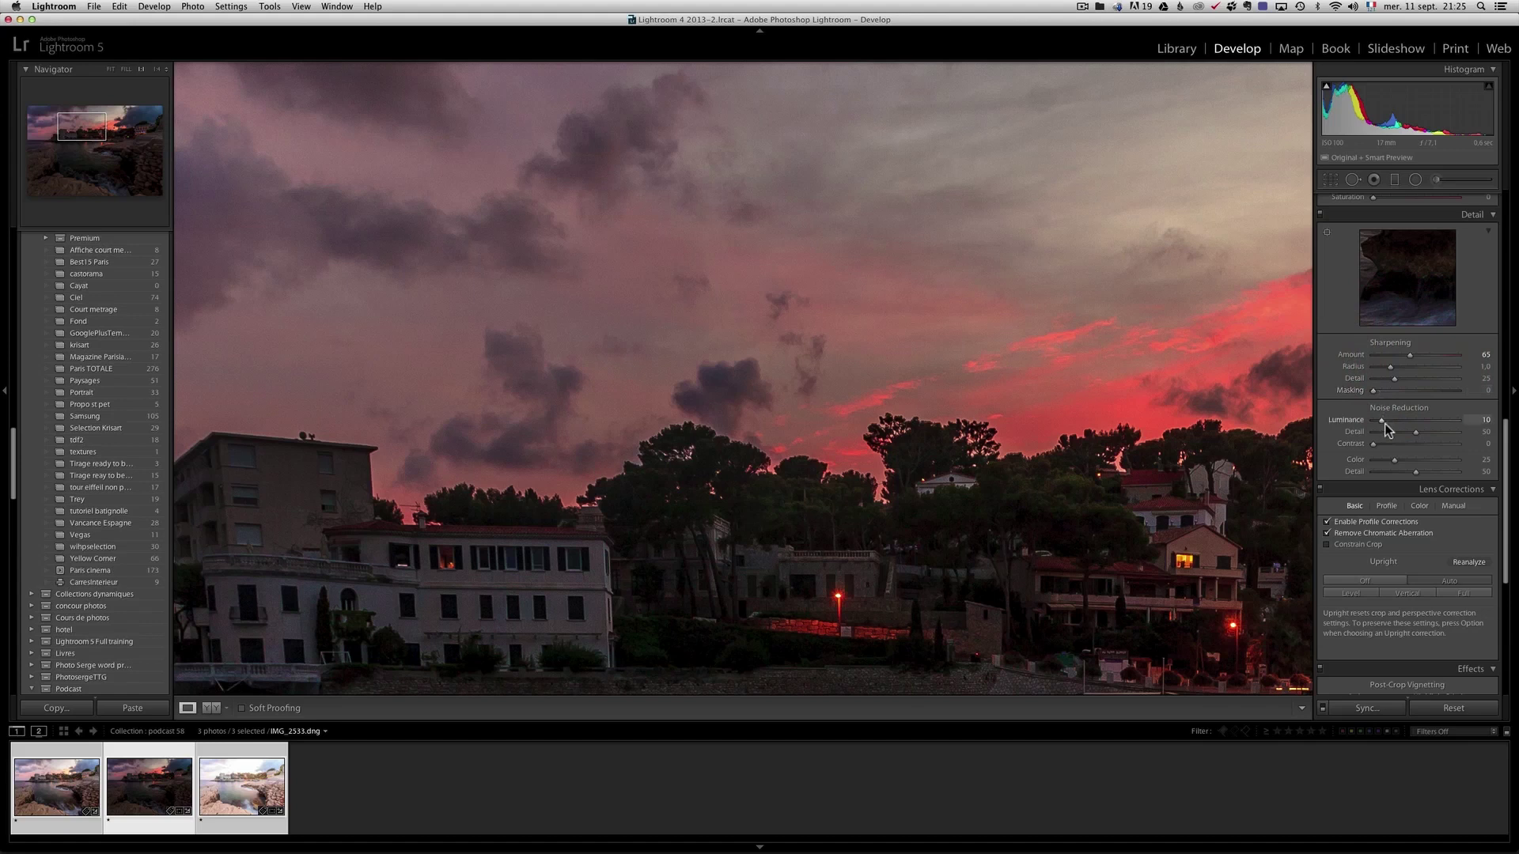
left_click_drag(1382, 420, 1397, 420)
left_click_drag(1399, 420, 1400, 420)
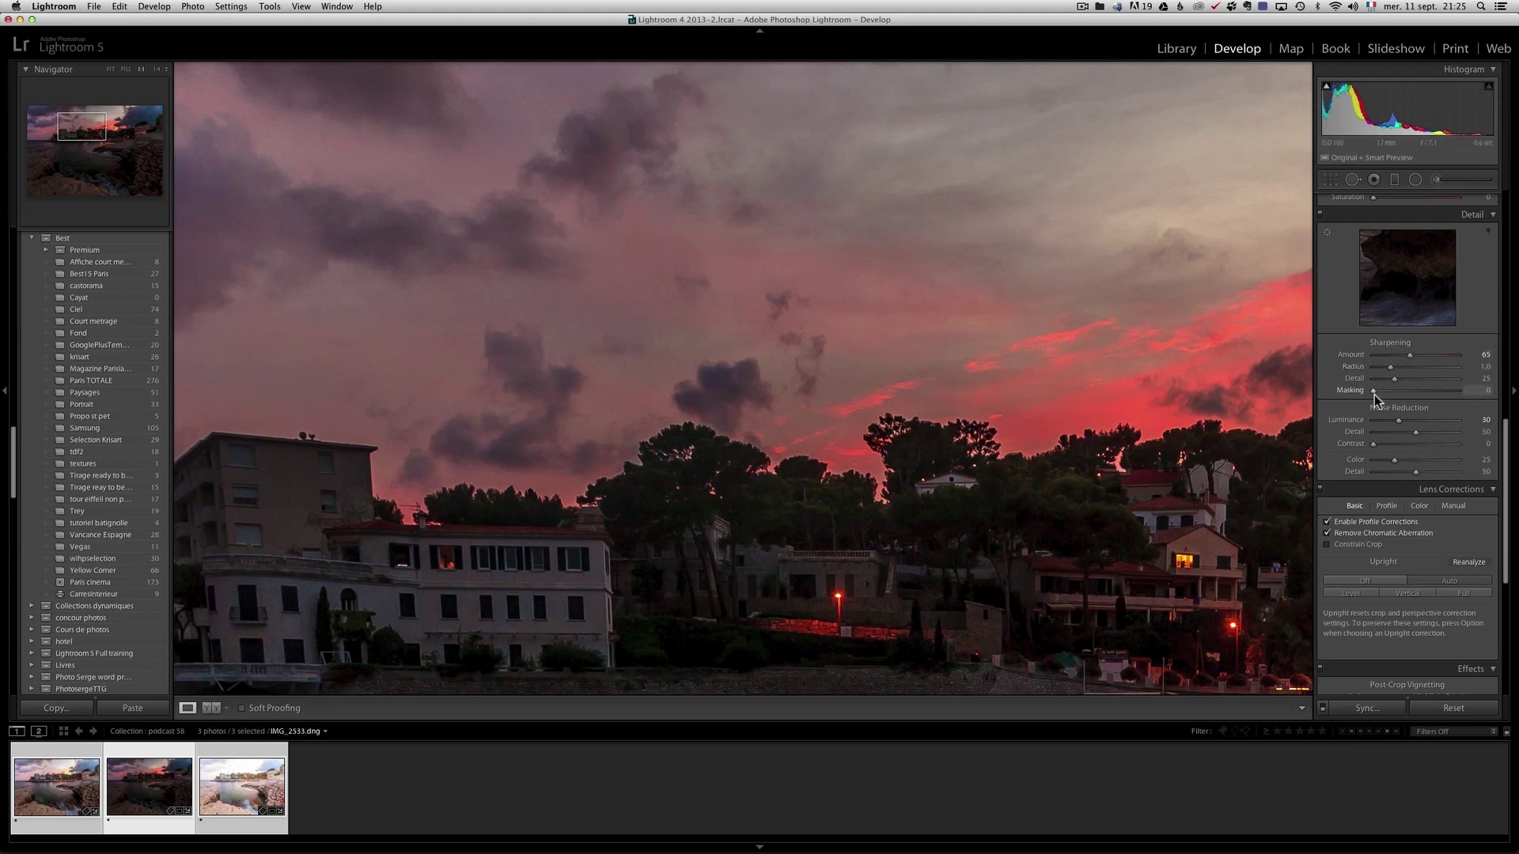
Set sharpening Masking to 49 using the Alt mask preview, then return to Fit.
key("alt")
left_click(1373, 392, "alt")
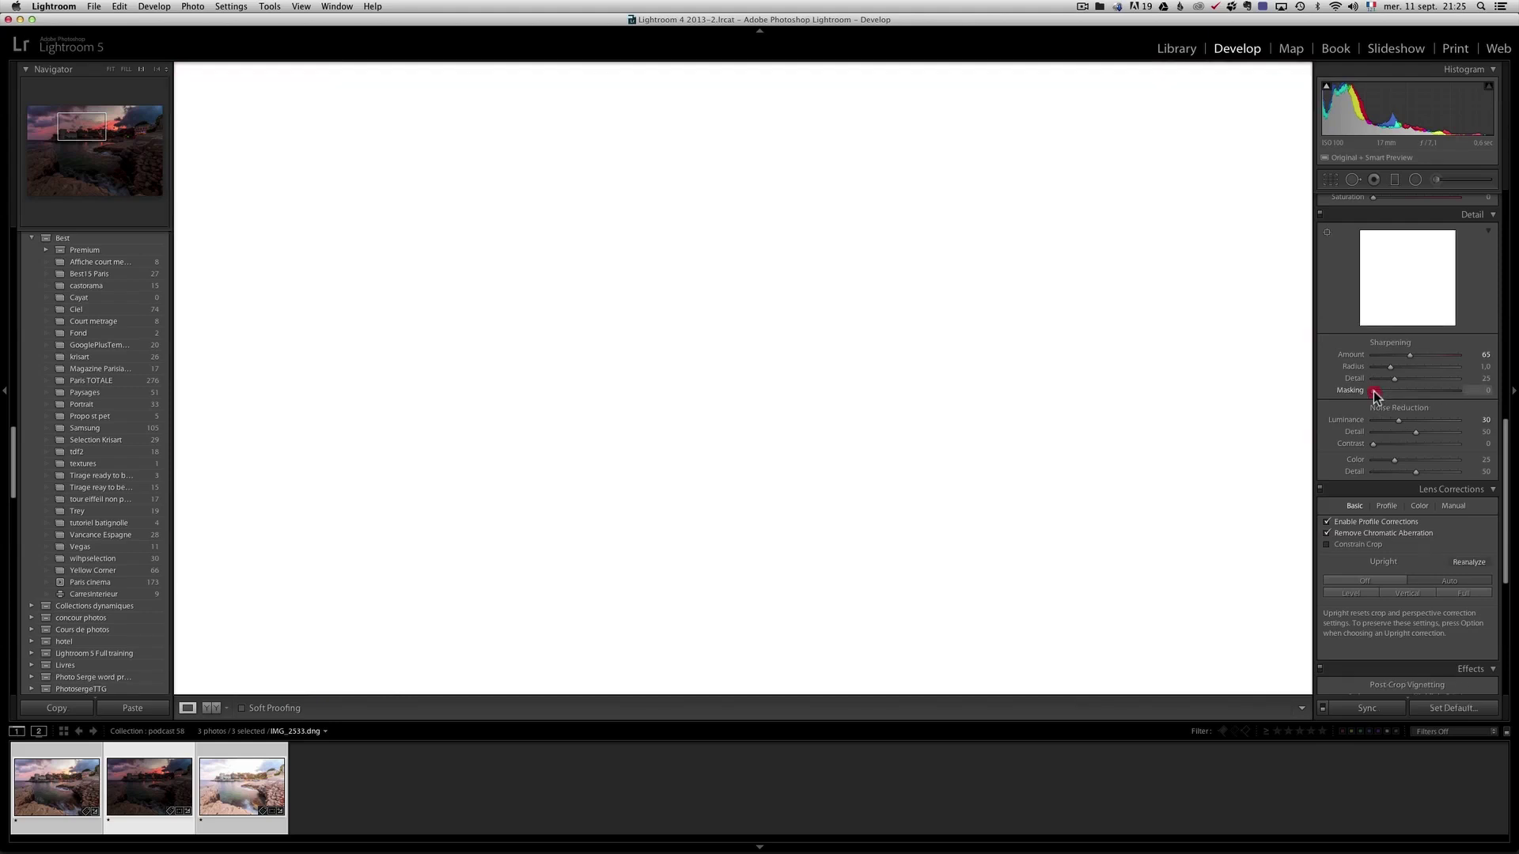
left_click_drag(1375, 396, 1416, 391)
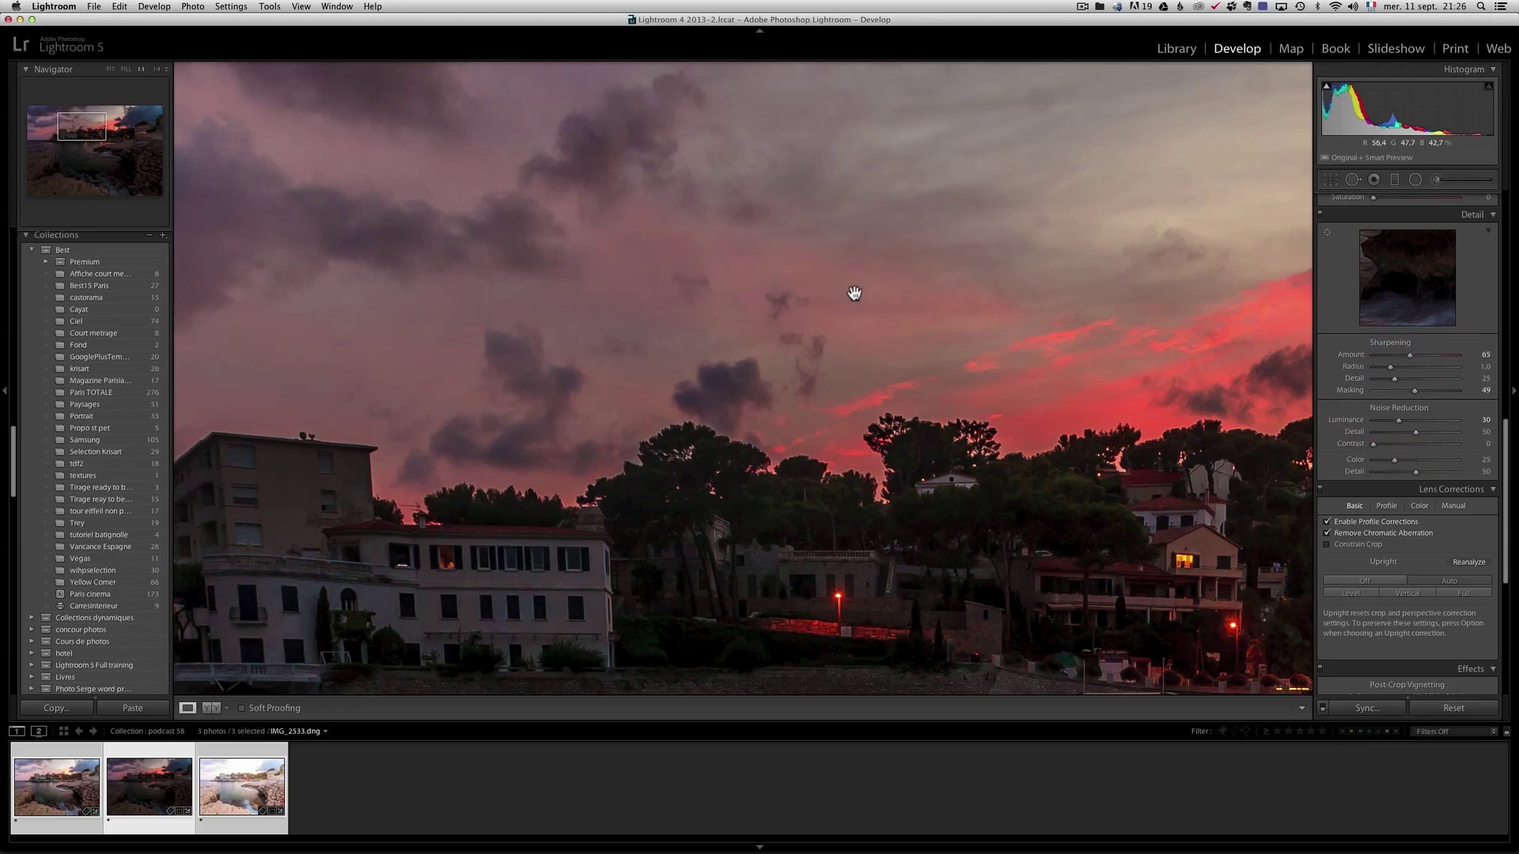
left_click(873, 307)
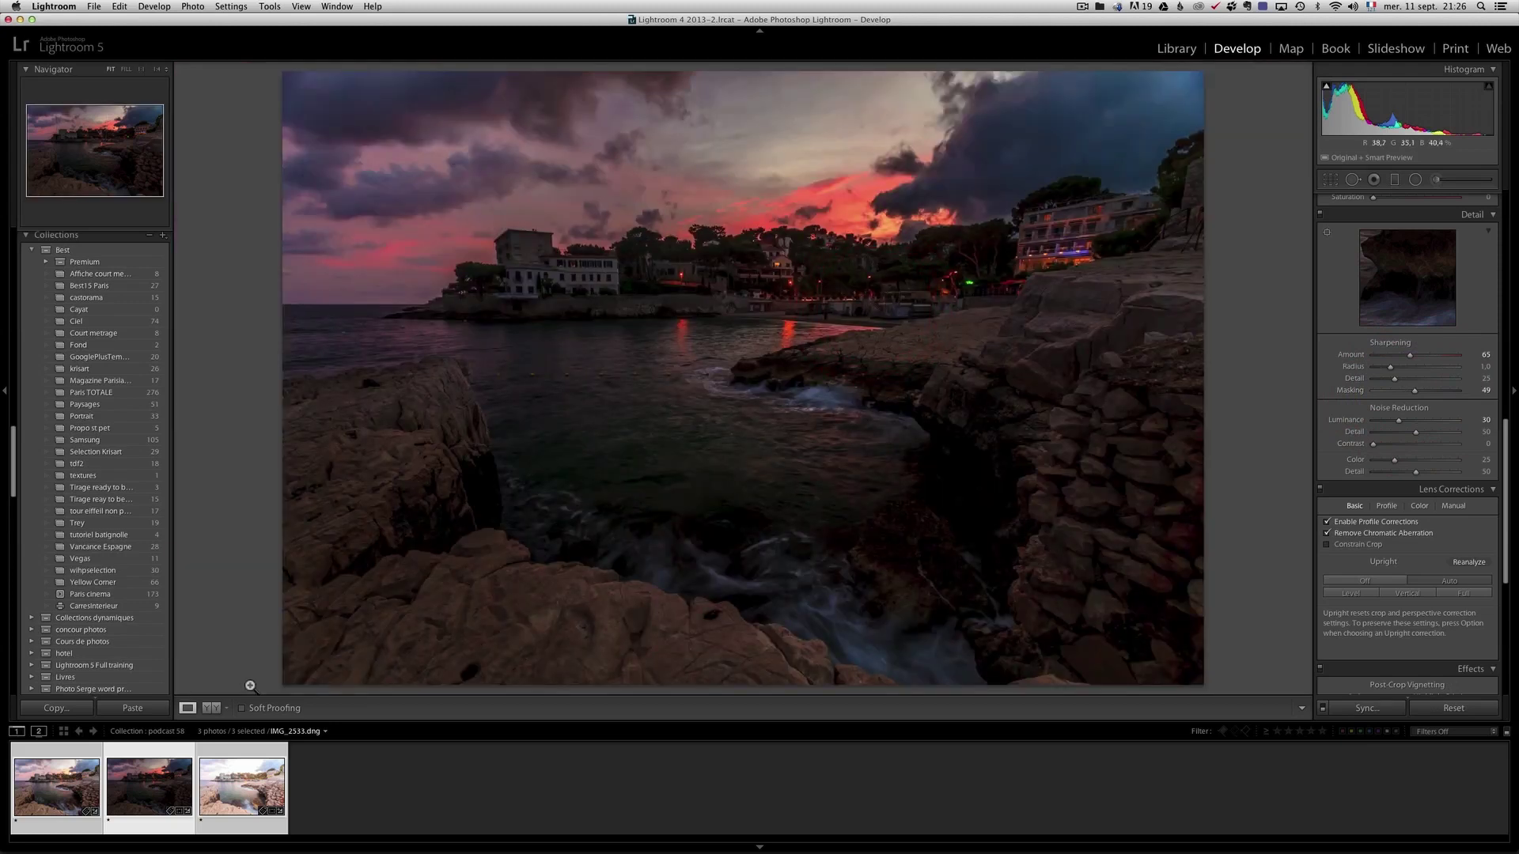
Open IMG_2534 and lower its Exposure to −0.80 to tame the sky.
left_click(215, 789)
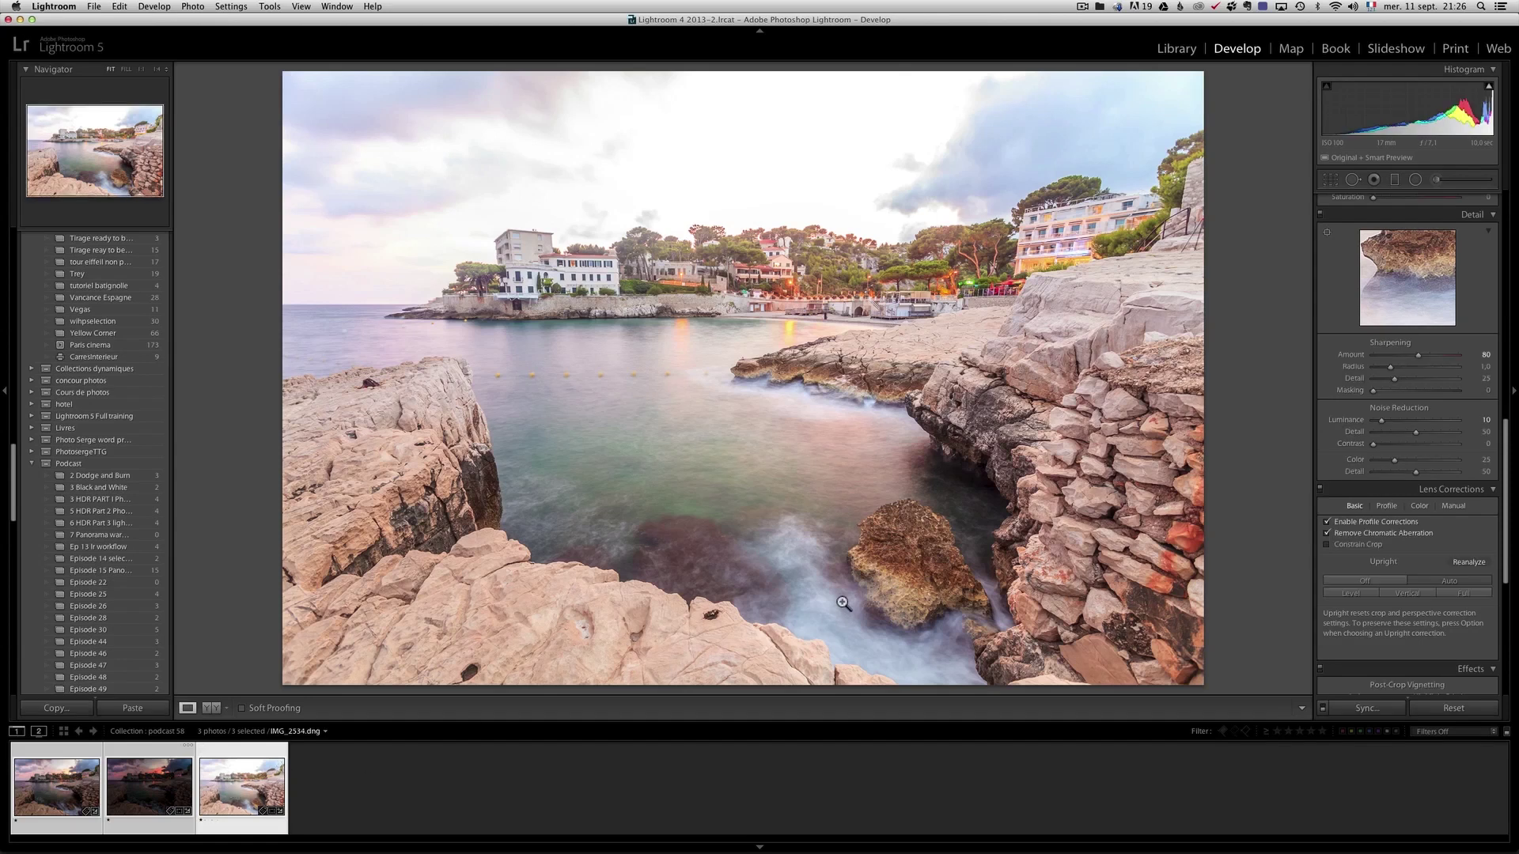
left_click_drag(1506, 443, 1505, 217)
left_click(1414, 298)
left_click_drag(1414, 298, 1409, 295)
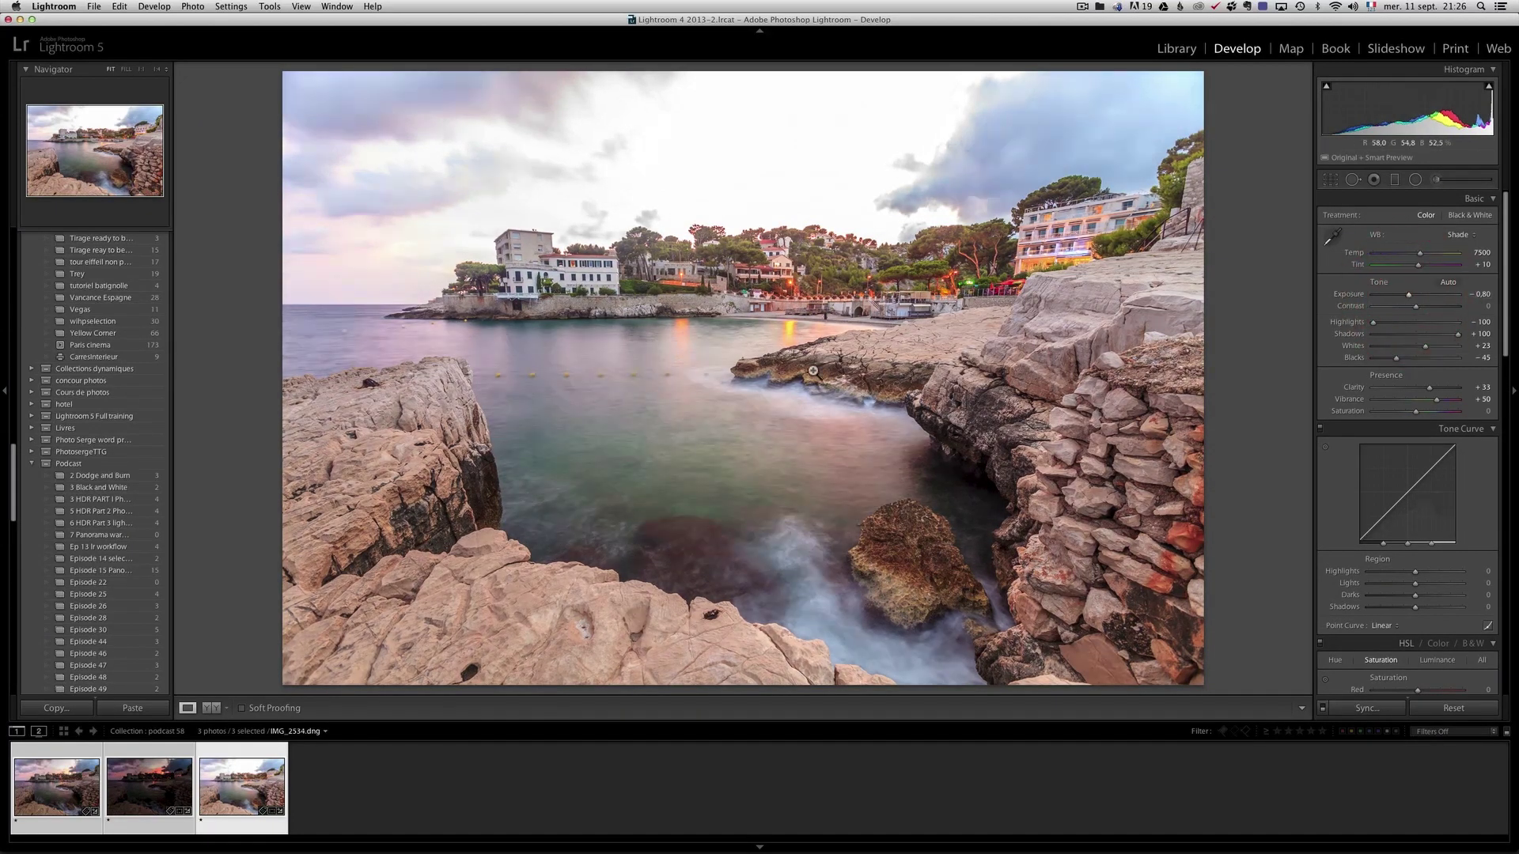
scroll(95, 459, "up", 1)
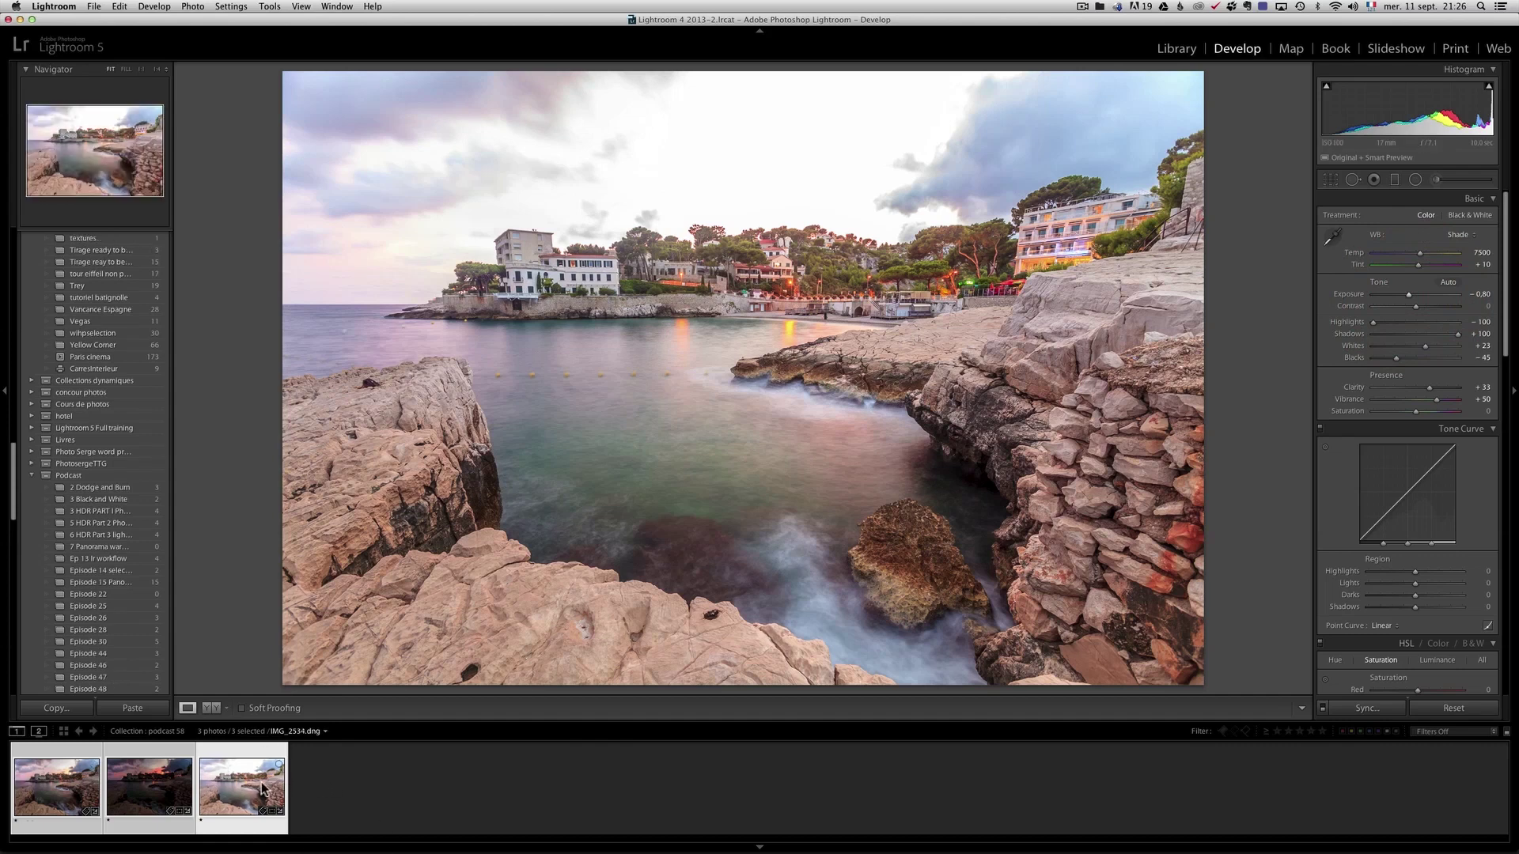
Open the three selected Cassis exposures as stacked layers in a single Photoshop document.
right_click(247, 786)
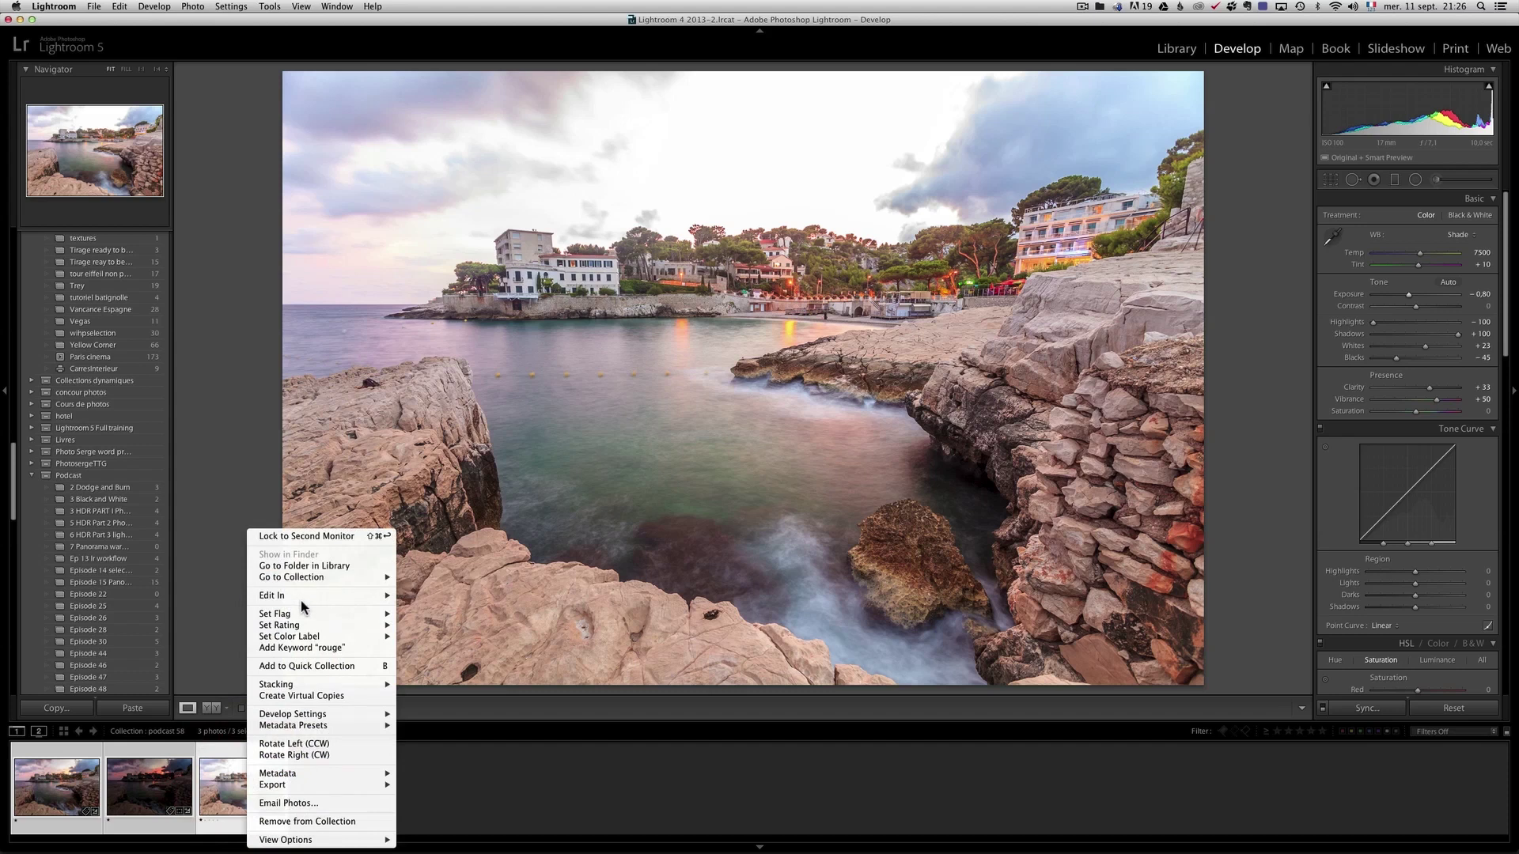
mouse_move(320, 602)
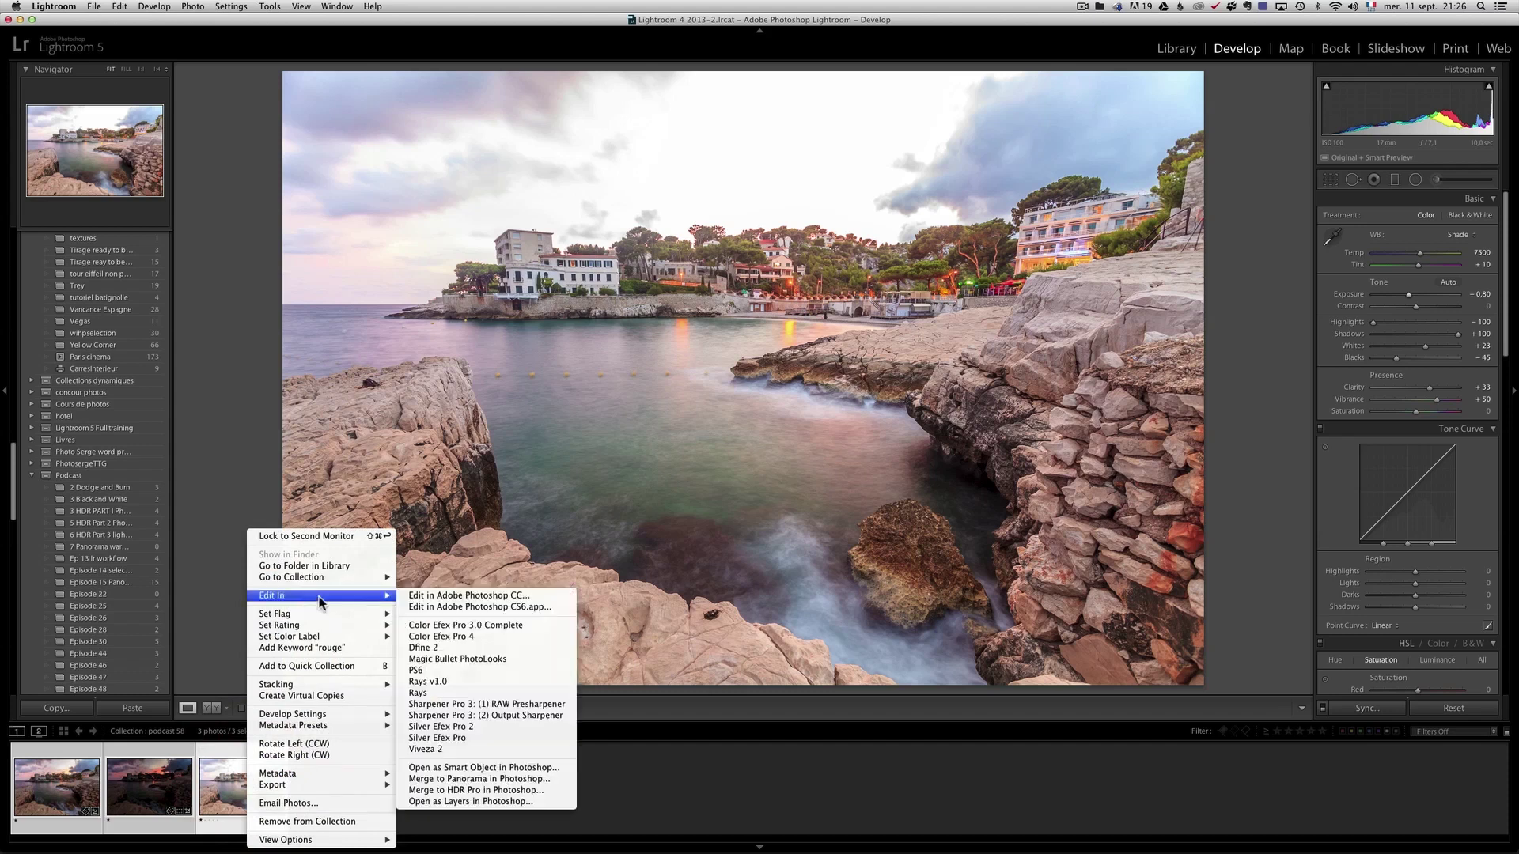
left_click(519, 801)
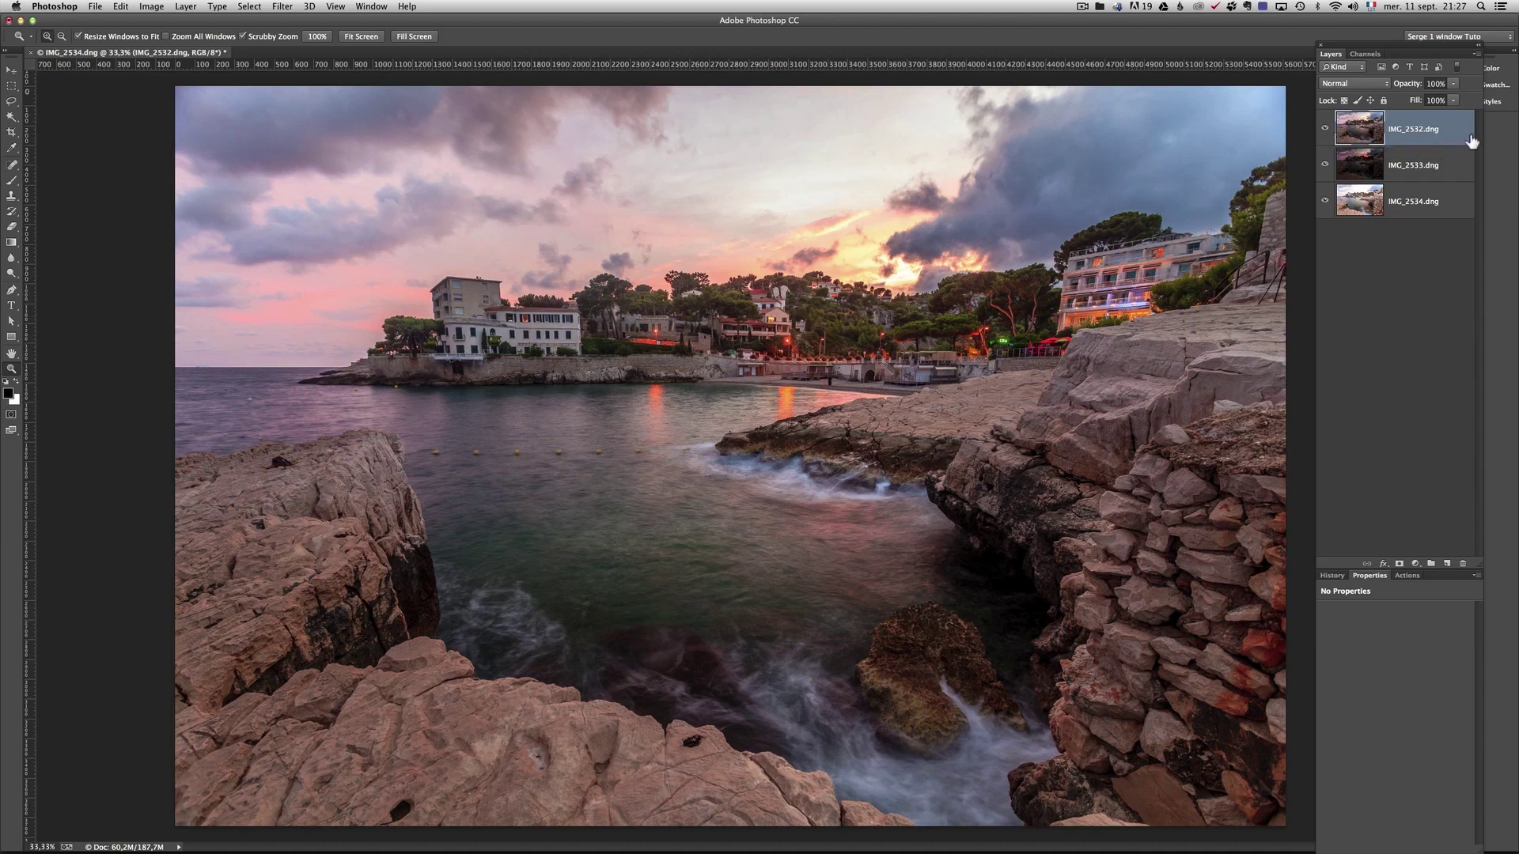
left_click(1323, 129)
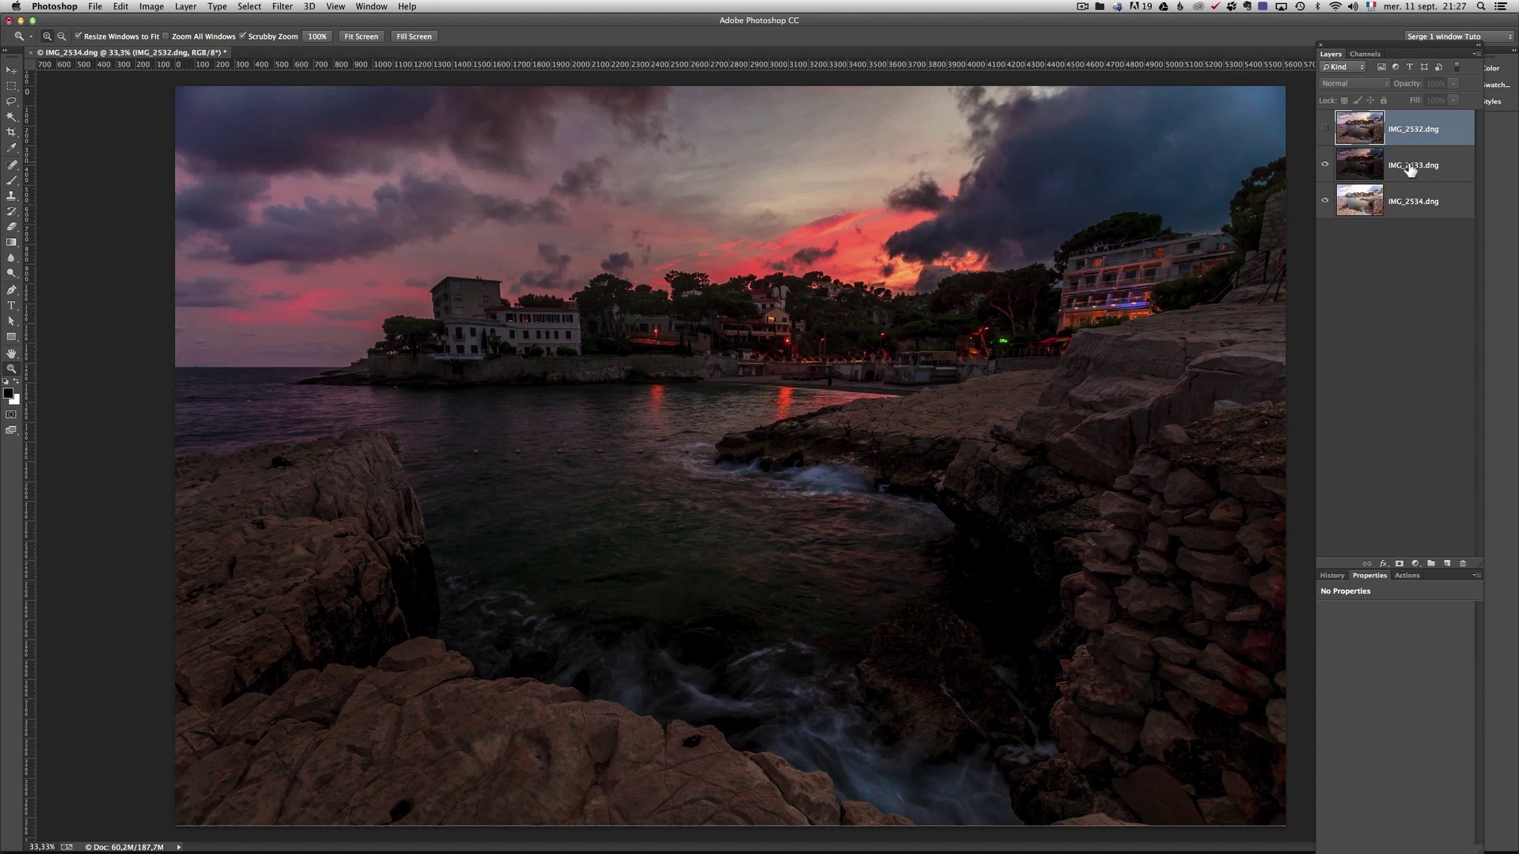
left_click(1325, 130)
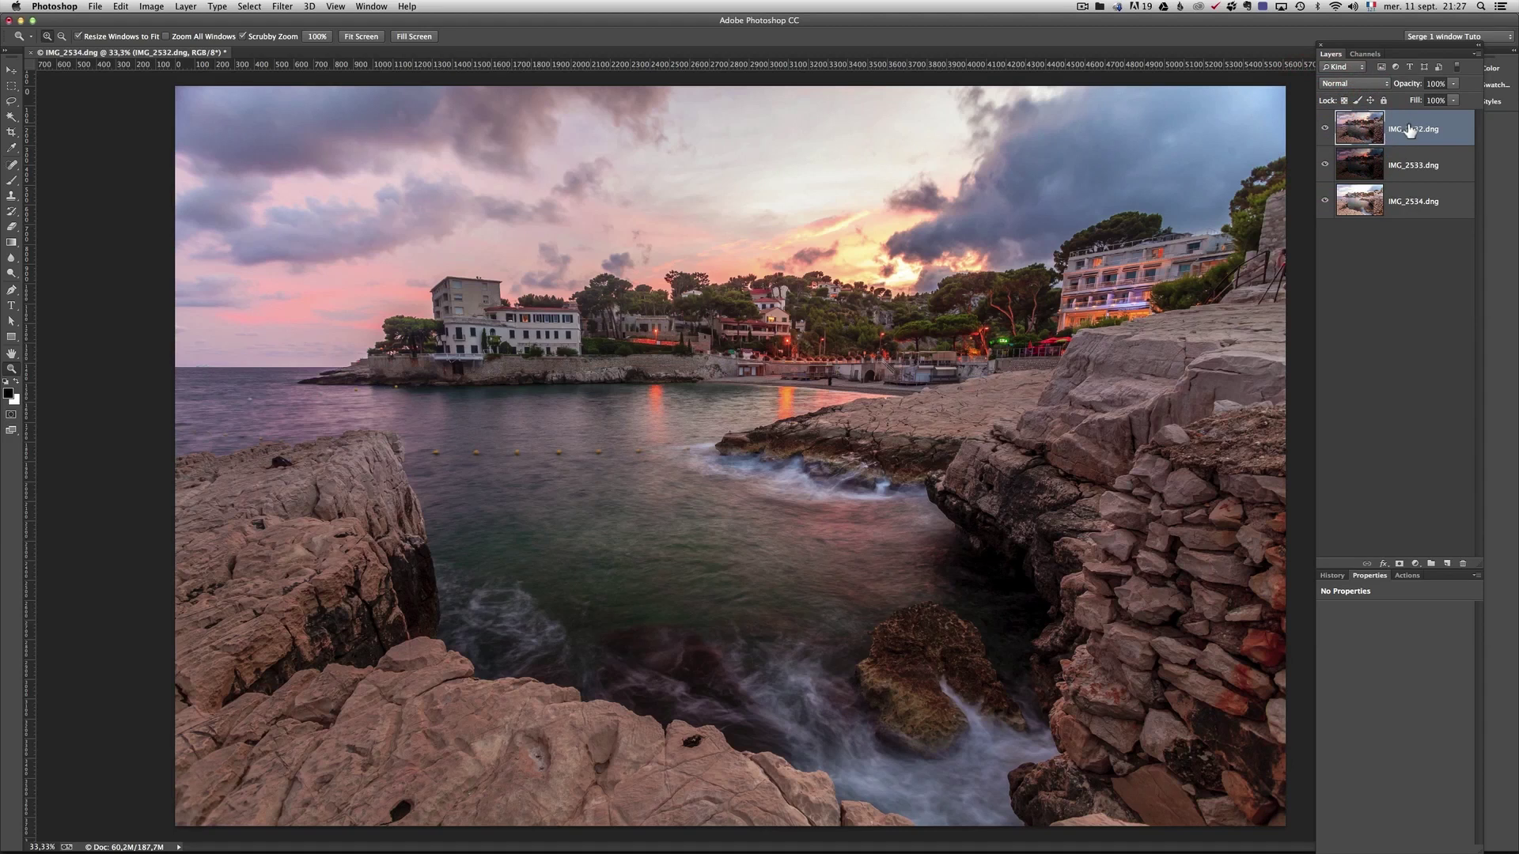
left_click(1417, 165)
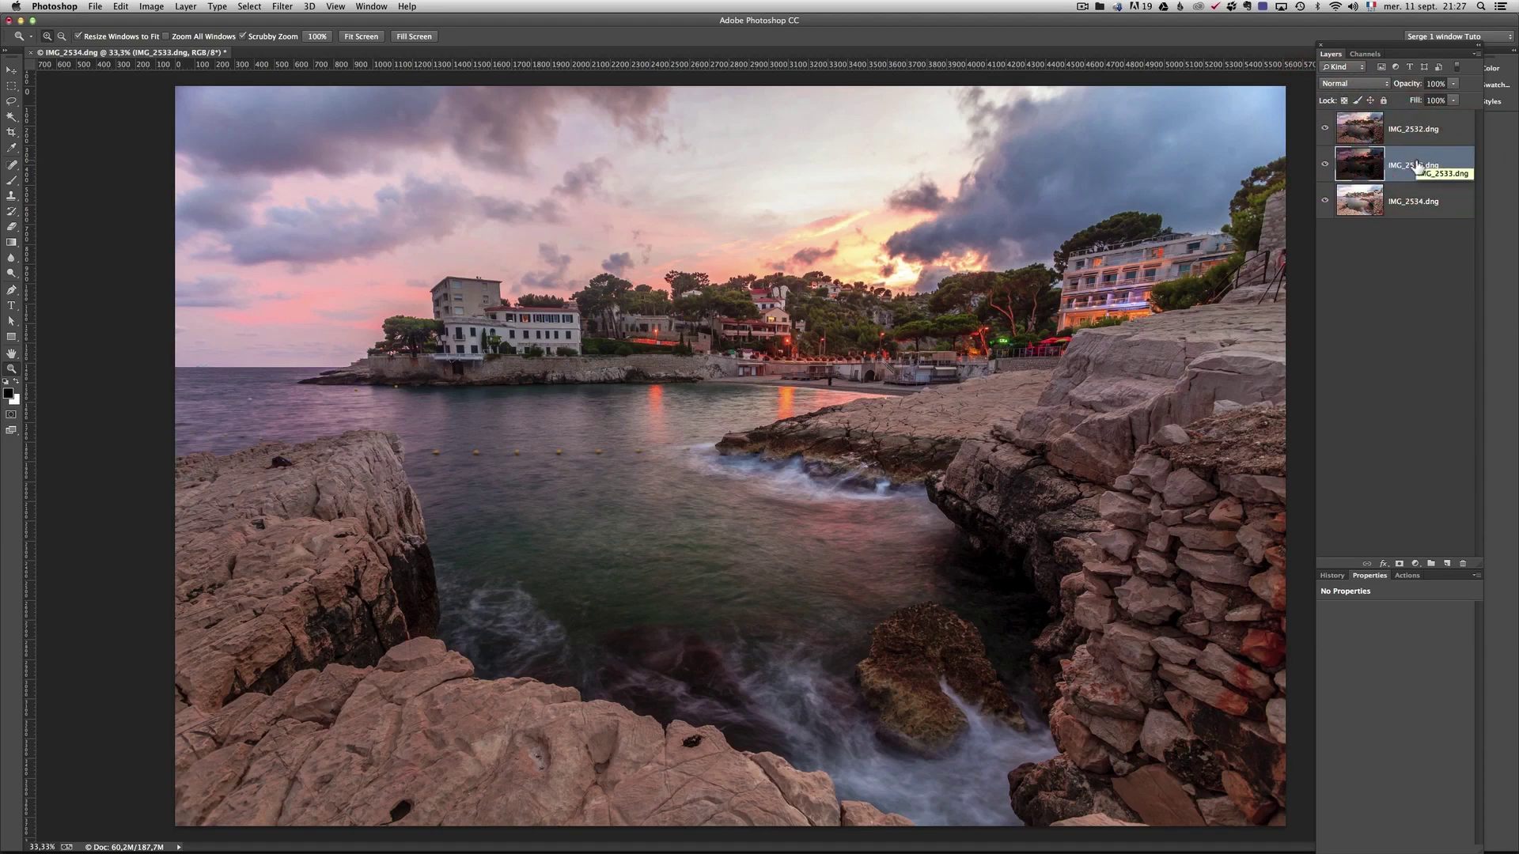
left_click(1418, 200)
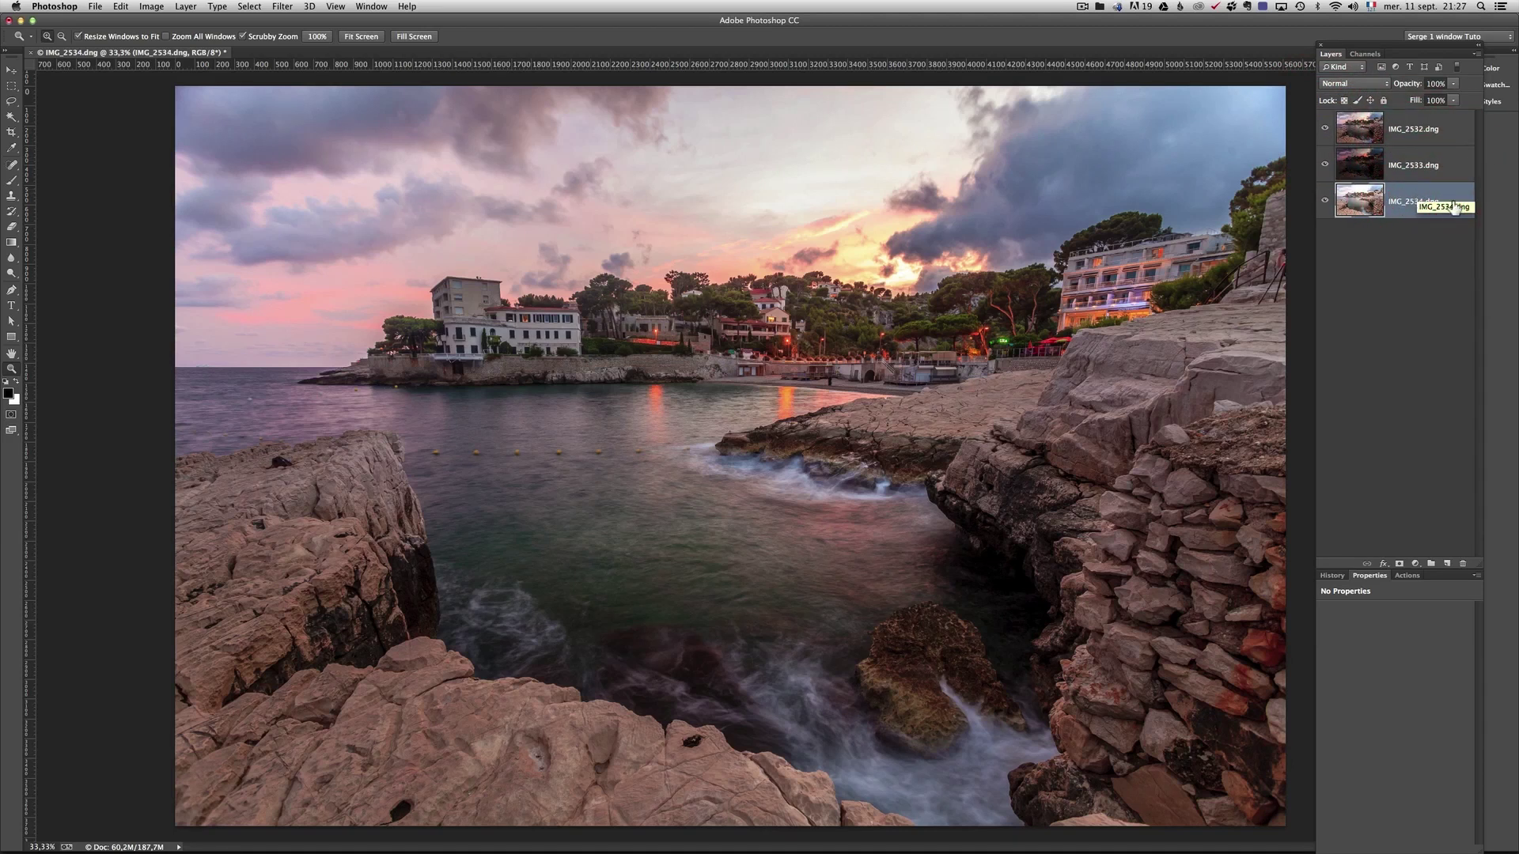
left_click(1422, 140)
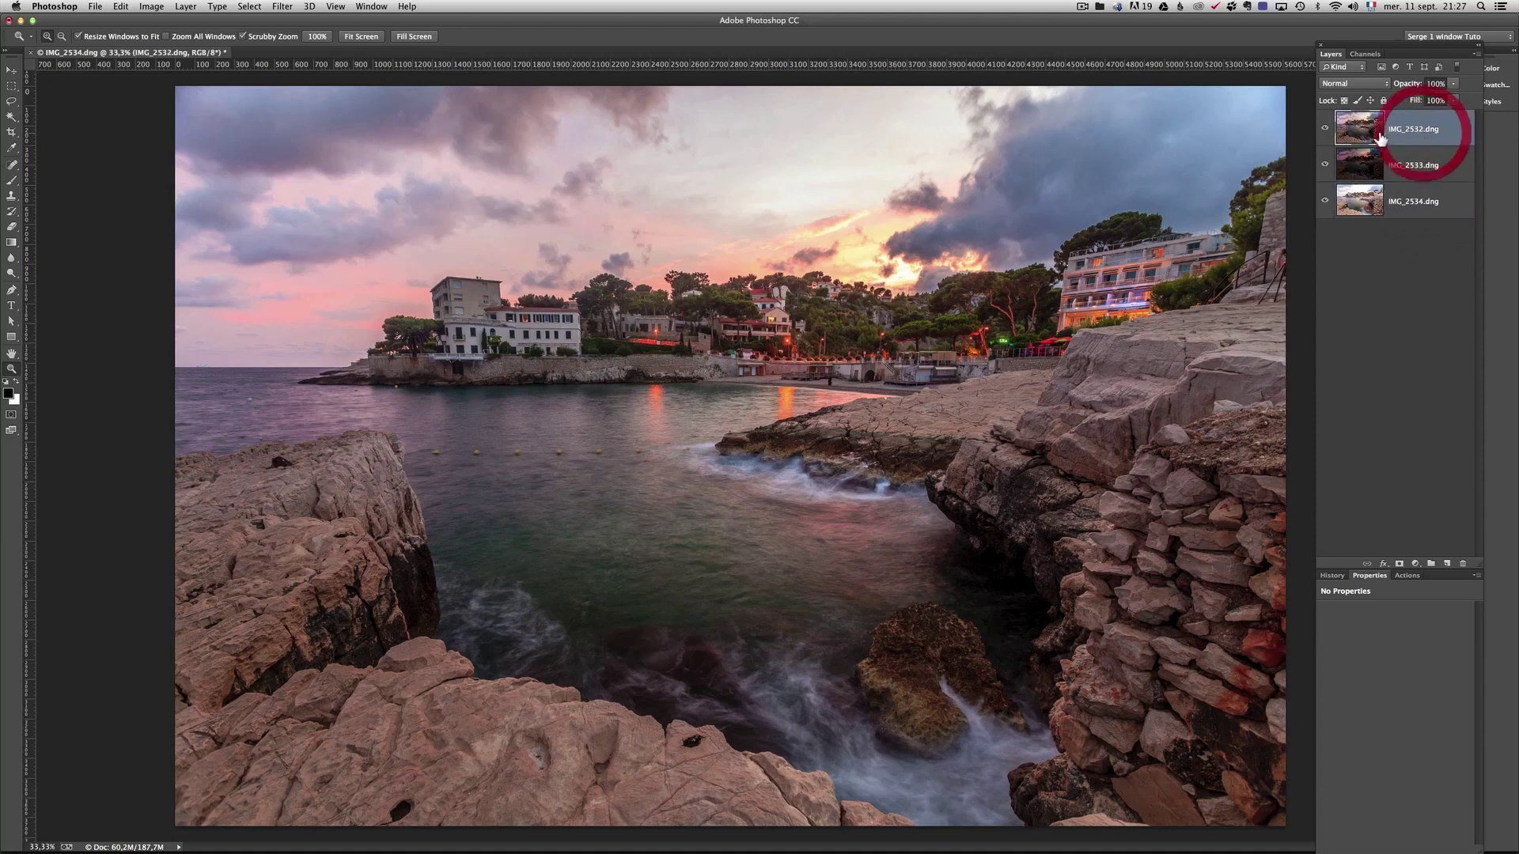
Add an all-black layer mask to IMG_2532 and switch to the Brush tool.
left_click(1398, 564, "alt")
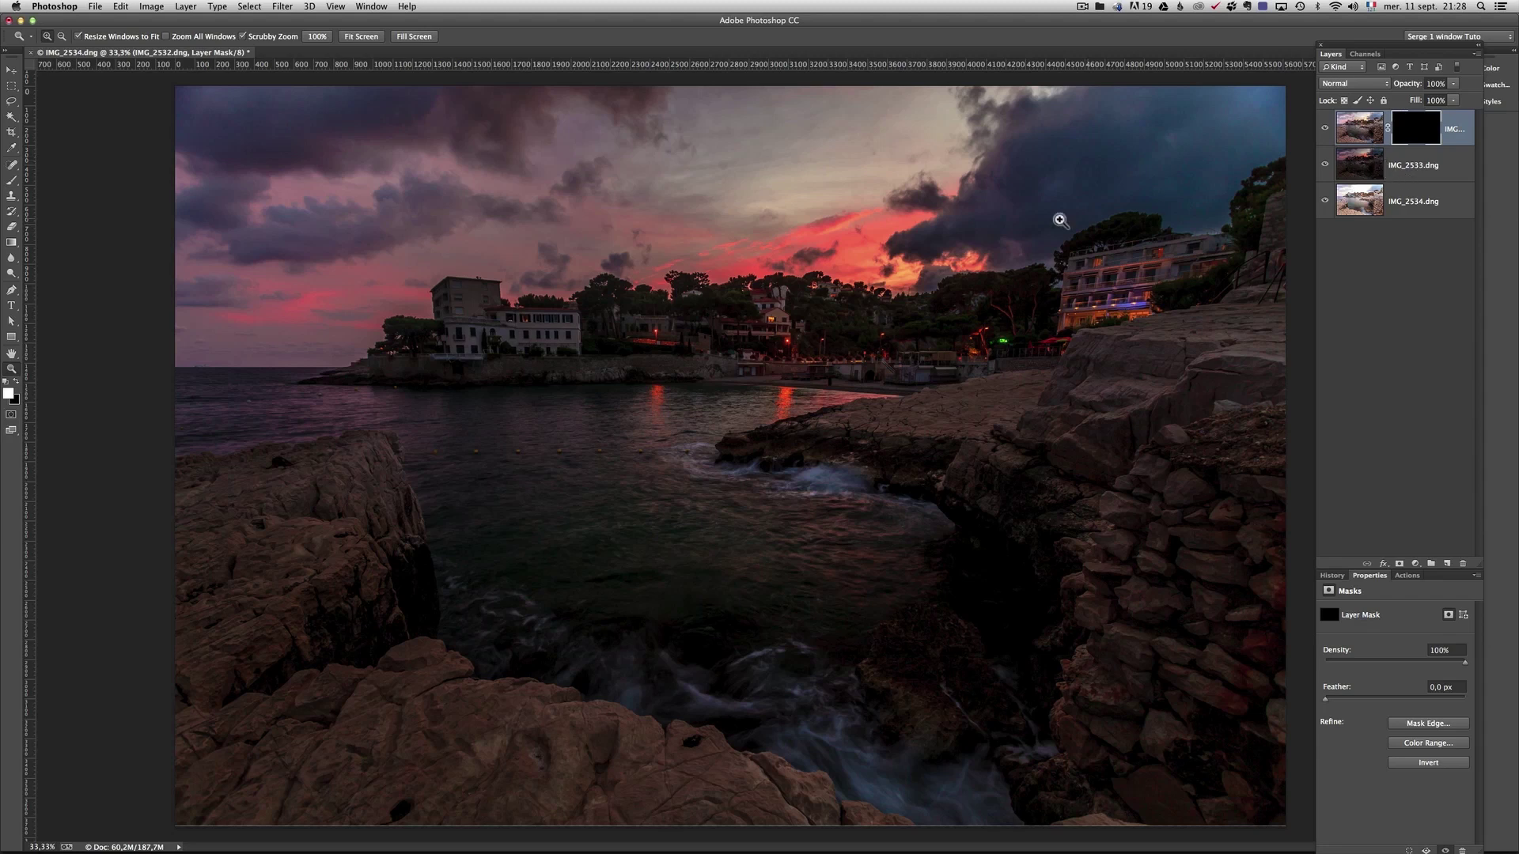
key("b")
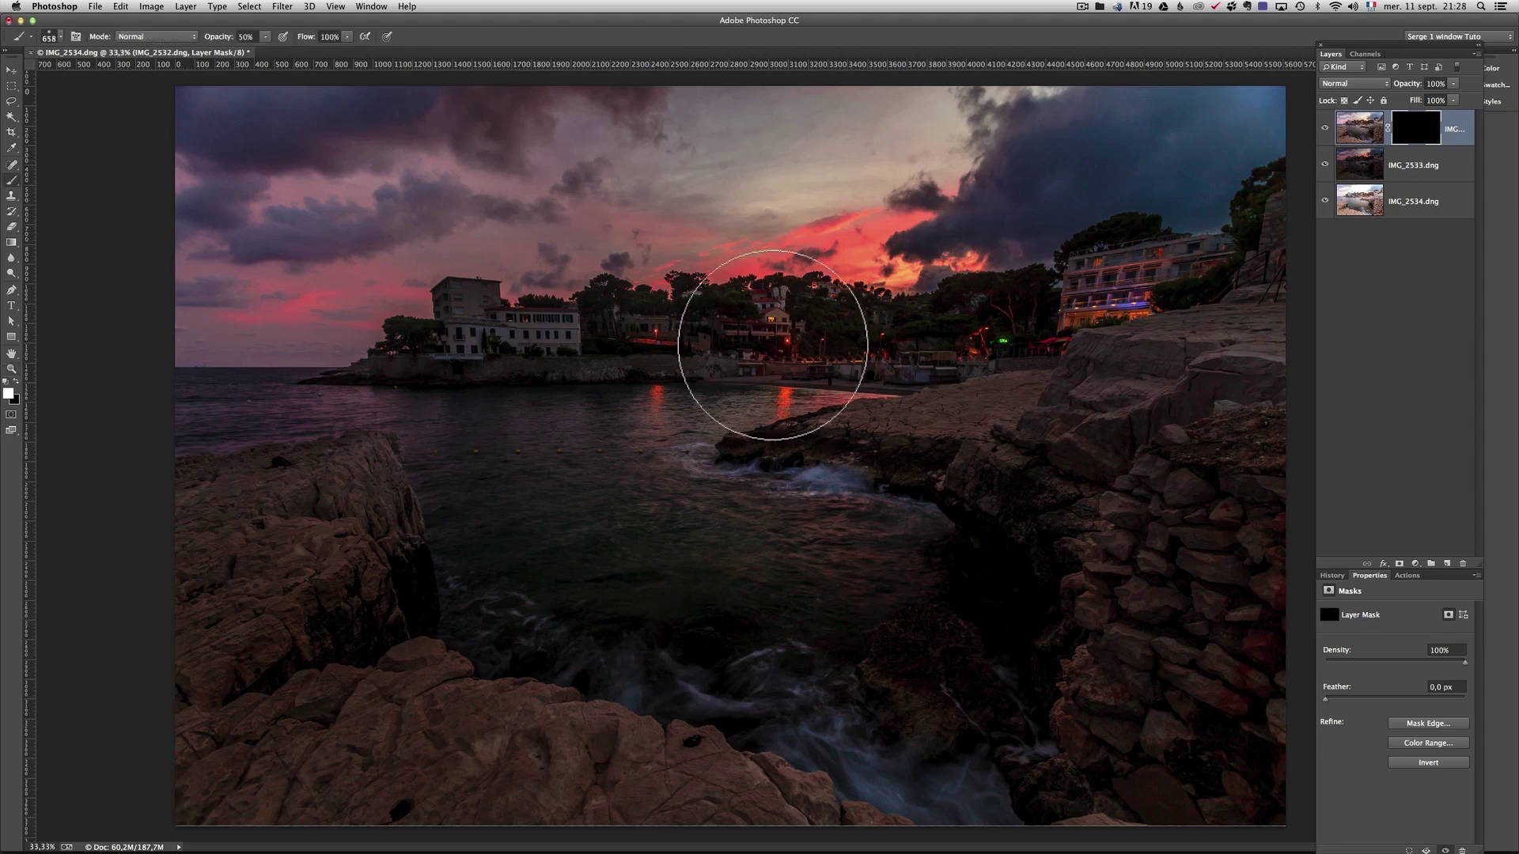
Set the brush to 56% flow and 34% opacity, then paint the bright exposure into shoreline, water and rocks.
left_click(266, 37)
mouse_move(266, 49)
left_mouse_down()
mouse_move(296, 49)
mouse_move(270, 53)
left_mouse_up()
mouse_move(569, 424)
left_mouse_down()
mouse_move(1020, 393)
mouse_move(750, 411)
mouse_move(433, 402)
mouse_move(142, 485)
mouse_move(307, 480)
mouse_move(314, 535)
mouse_move(481, 489)
mouse_move(395, 466)
mouse_move(609, 494)
mouse_move(795, 487)
mouse_move(971, 380)
mouse_move(840, 425)
mouse_move(830, 449)
mouse_move(922, 508)
left_mouse_up()
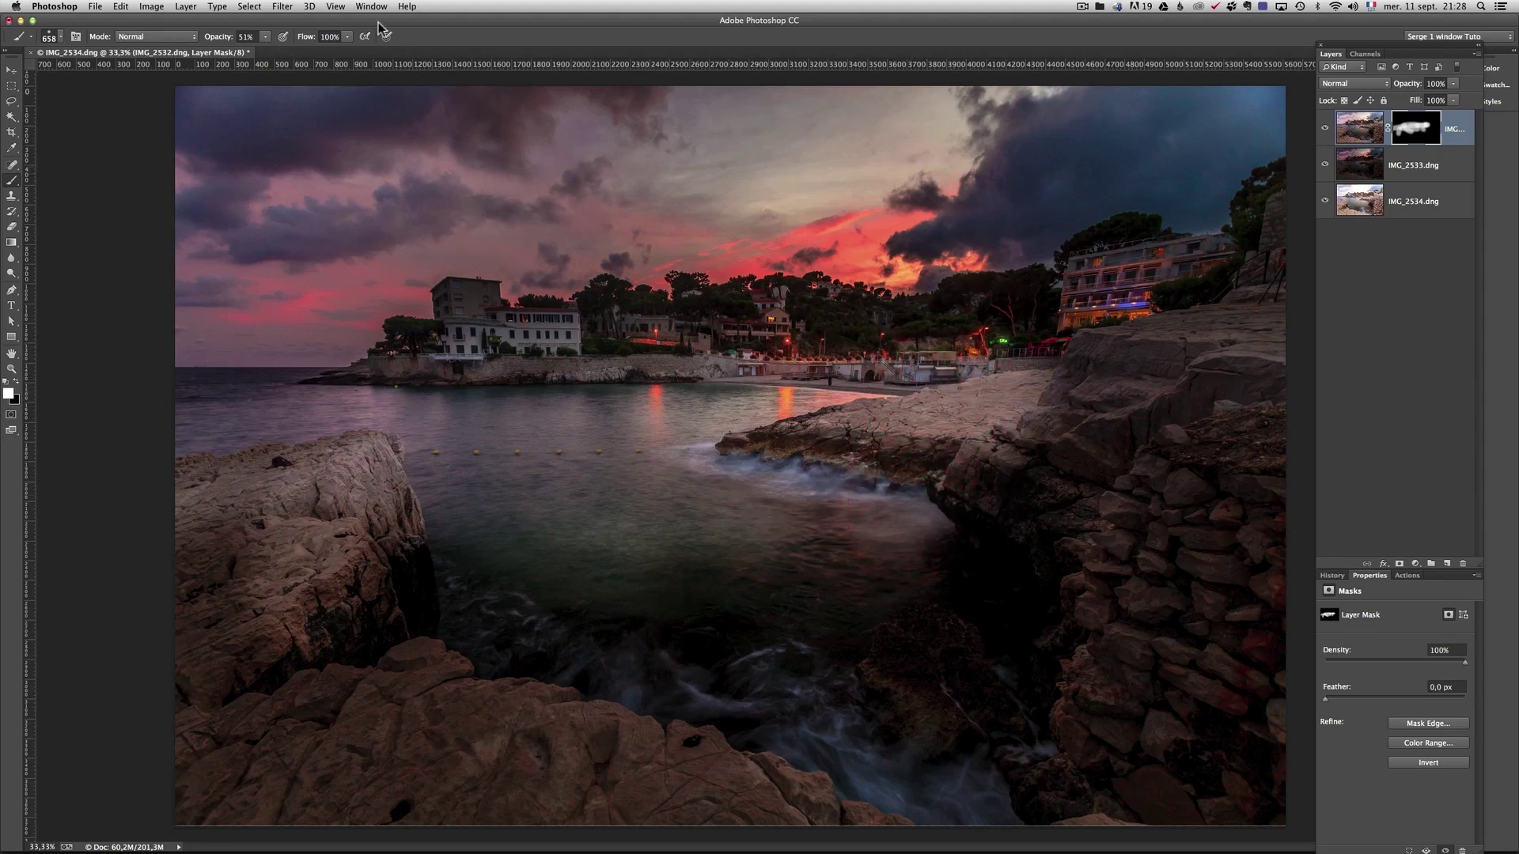
left_click_drag(347, 38, 256, 50)
left_click(267, 37)
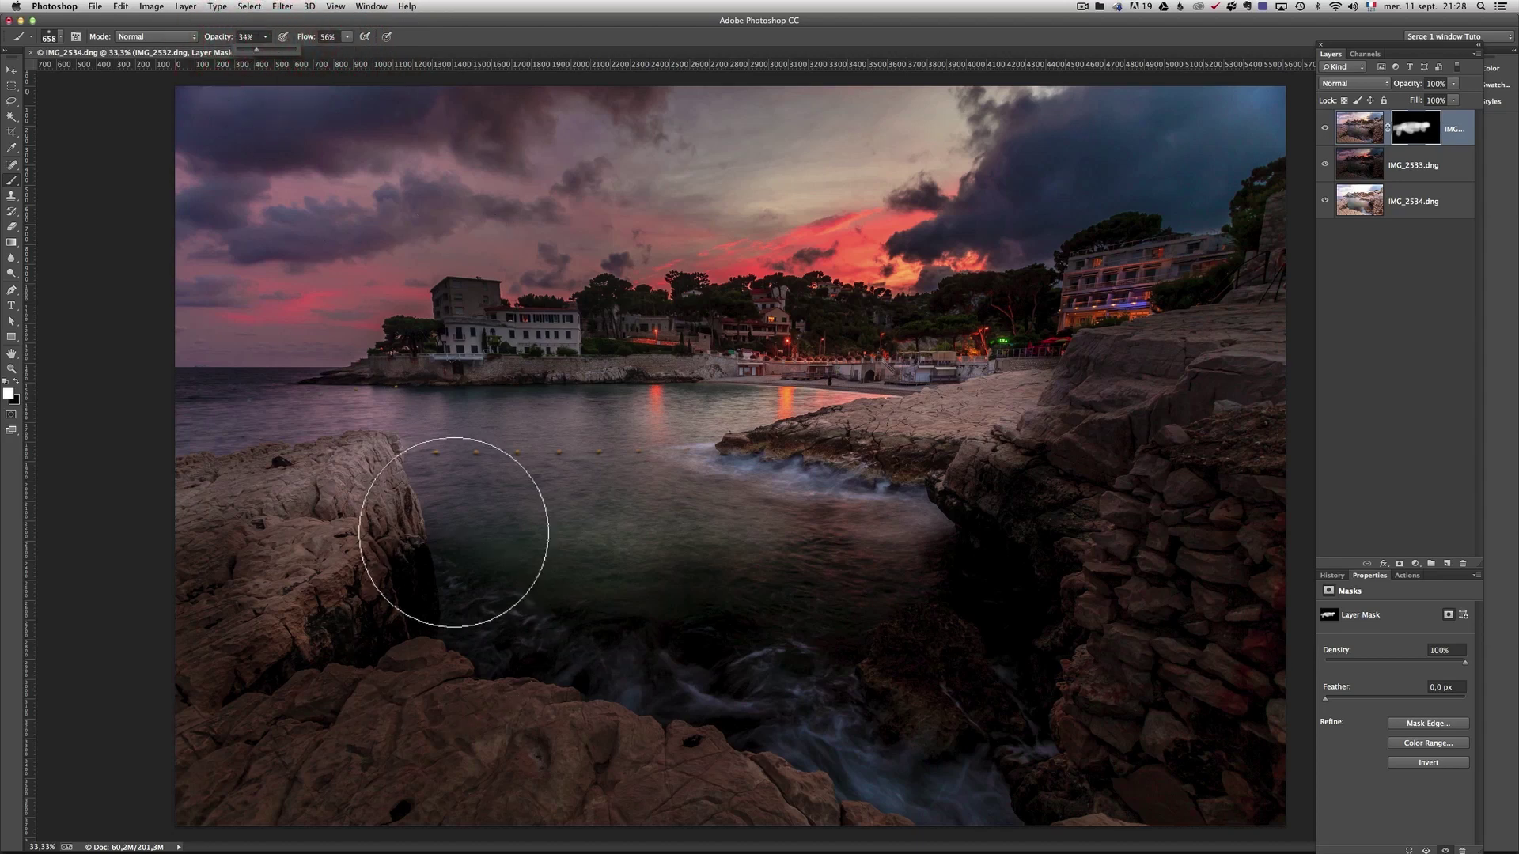
left_click_drag(457, 542, 666, 594)
mouse_move(910, 680)
left_mouse_down()
mouse_move(997, 603)
mouse_move(993, 553)
mouse_move(1034, 522)
mouse_move(1152, 312)
mouse_move(1170, 458)
mouse_move(1109, 703)
mouse_move(1058, 651)
mouse_move(733, 705)
mouse_move(394, 644)
mouse_move(353, 522)
left_mouse_up()
mouse_move(254, 543)
left_mouse_down()
mouse_move(356, 819)
mouse_move(491, 678)
mouse_move(492, 693)
mouse_move(814, 672)
mouse_move(1071, 702)
left_mouse_up()
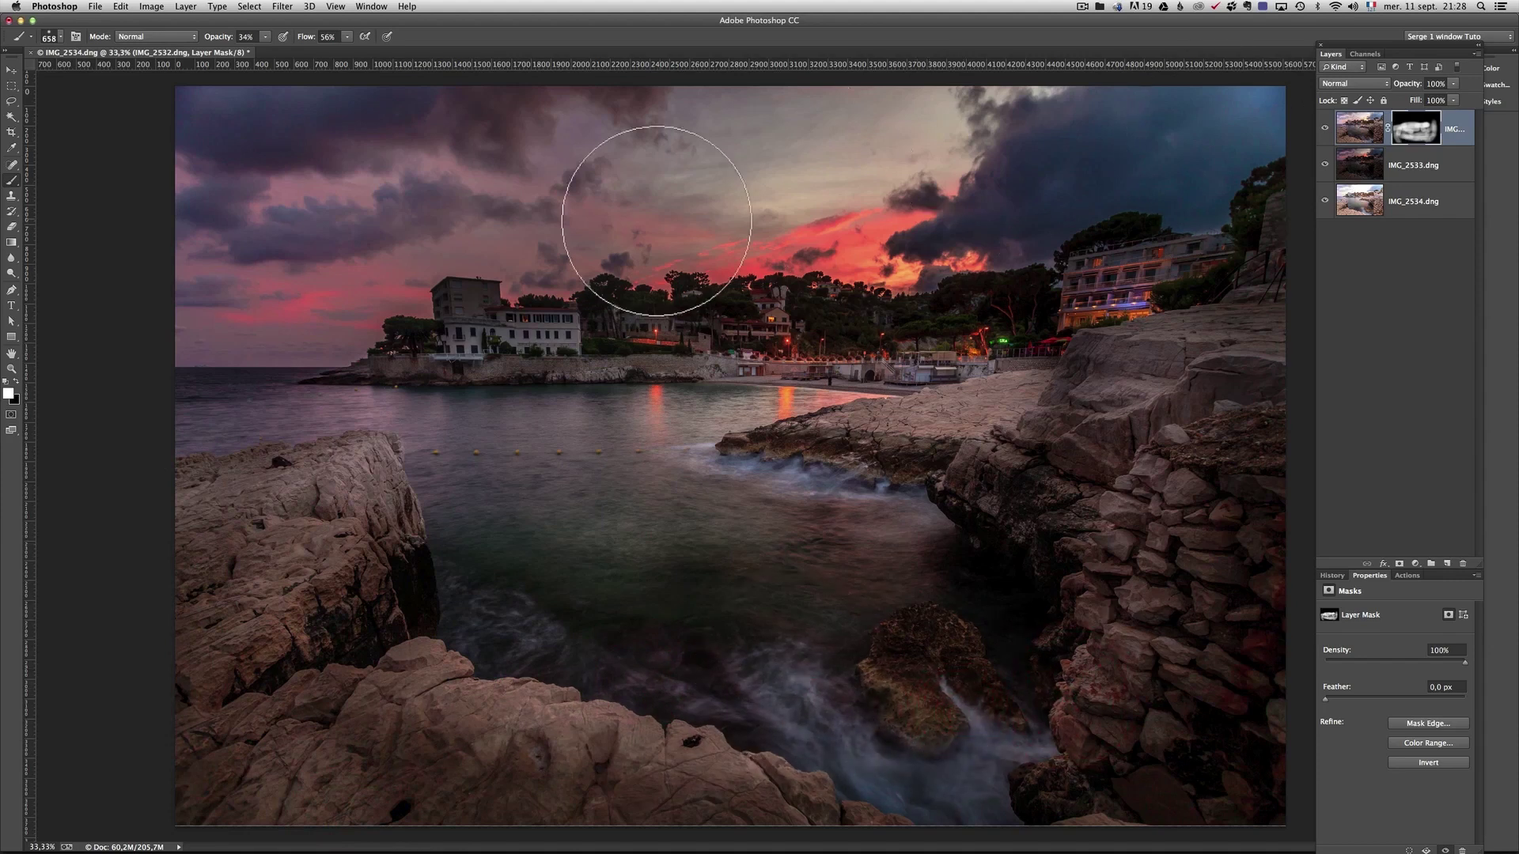
Build up brightness on the village, water, left rocks and foreground rocks.
mouse_move(930, 369)
left_mouse_down()
mouse_move(766, 356)
mouse_move(739, 397)
mouse_move(603, 387)
mouse_move(405, 444)
mouse_move(265, 417)
mouse_move(272, 458)
mouse_move(169, 373)
left_mouse_up()
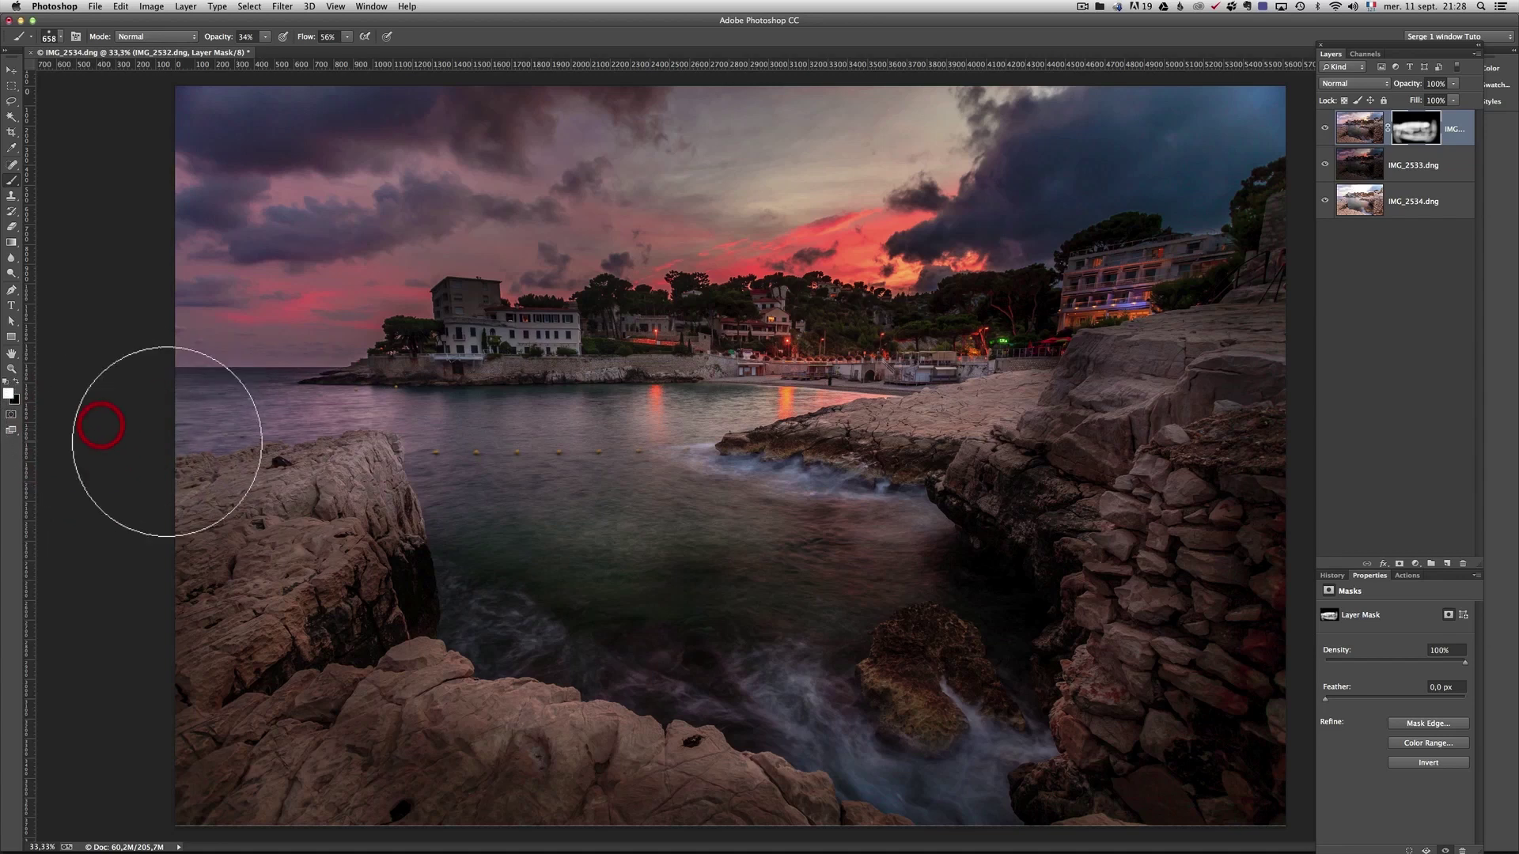
mouse_move(756, 487)
left_mouse_down()
mouse_move(808, 504)
mouse_move(939, 496)
mouse_move(918, 515)
mouse_move(1010, 641)
mouse_move(735, 562)
mouse_move(692, 691)
mouse_move(717, 668)
mouse_move(476, 605)
mouse_move(425, 524)
mouse_move(696, 714)
mouse_move(824, 676)
mouse_move(564, 620)
mouse_move(945, 701)
mouse_move(836, 749)
mouse_move(1032, 711)
mouse_move(1066, 739)
mouse_move(1064, 526)
mouse_move(1029, 577)
mouse_move(1004, 497)
mouse_move(1068, 679)
mouse_move(1056, 485)
mouse_move(1072, 411)
mouse_move(1081, 468)
mouse_move(1092, 436)
mouse_move(1085, 377)
mouse_move(1100, 322)
mouse_move(1041, 364)
mouse_move(875, 400)
left_mouse_up()
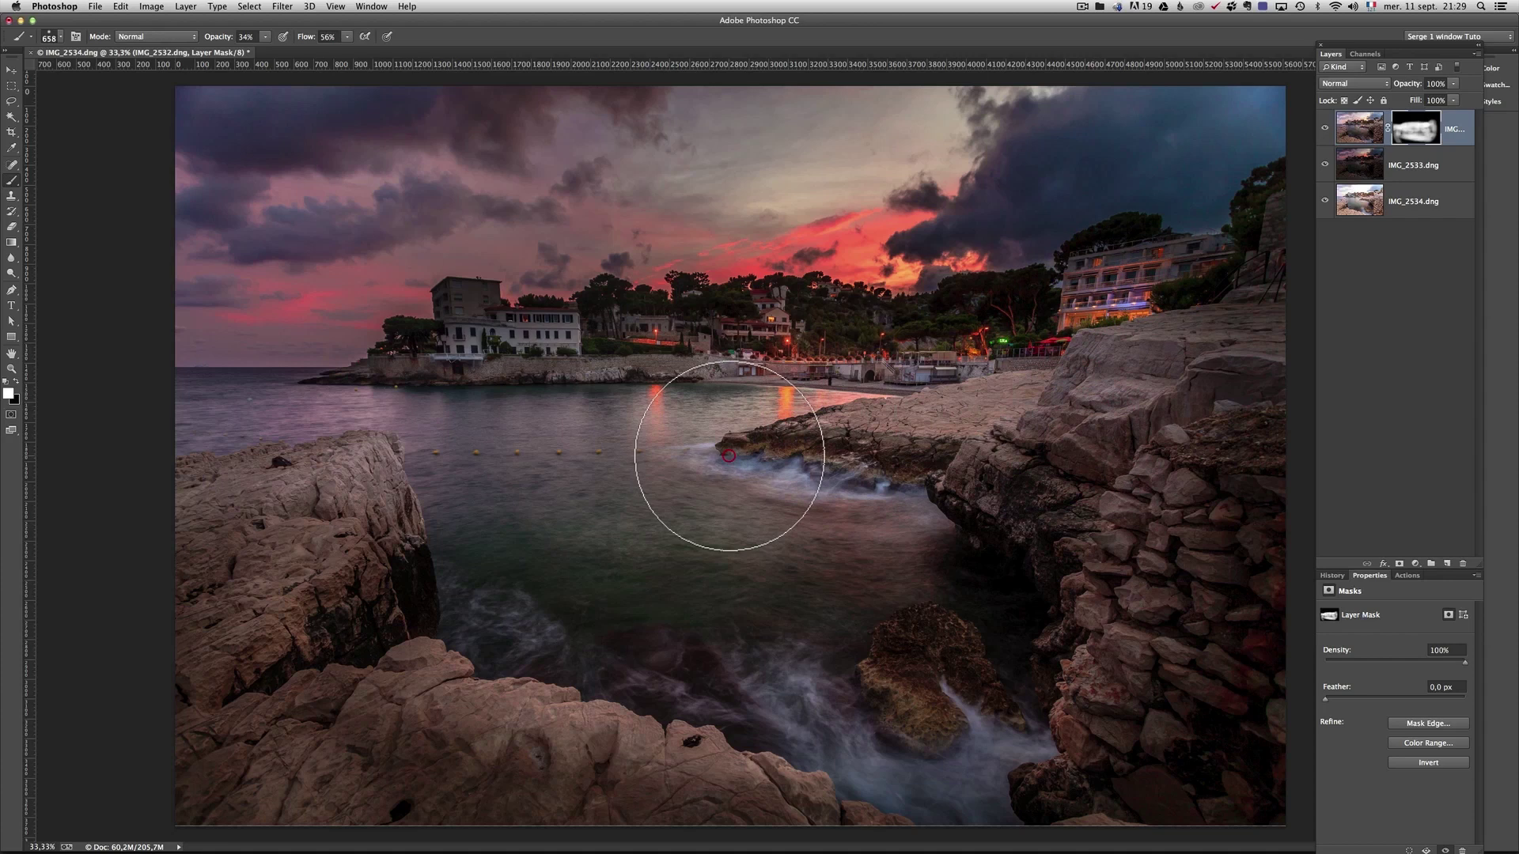
mouse_move(765, 475)
left_mouse_down()
mouse_move(475, 474)
mouse_move(414, 655)
mouse_move(424, 672)
mouse_move(608, 712)
mouse_move(705, 705)
left_mouse_up()
mouse_move(388, 728)
left_mouse_down()
mouse_move(363, 738)
mouse_move(293, 668)
left_mouse_up()
left_click_drag(275, 543, 290, 630)
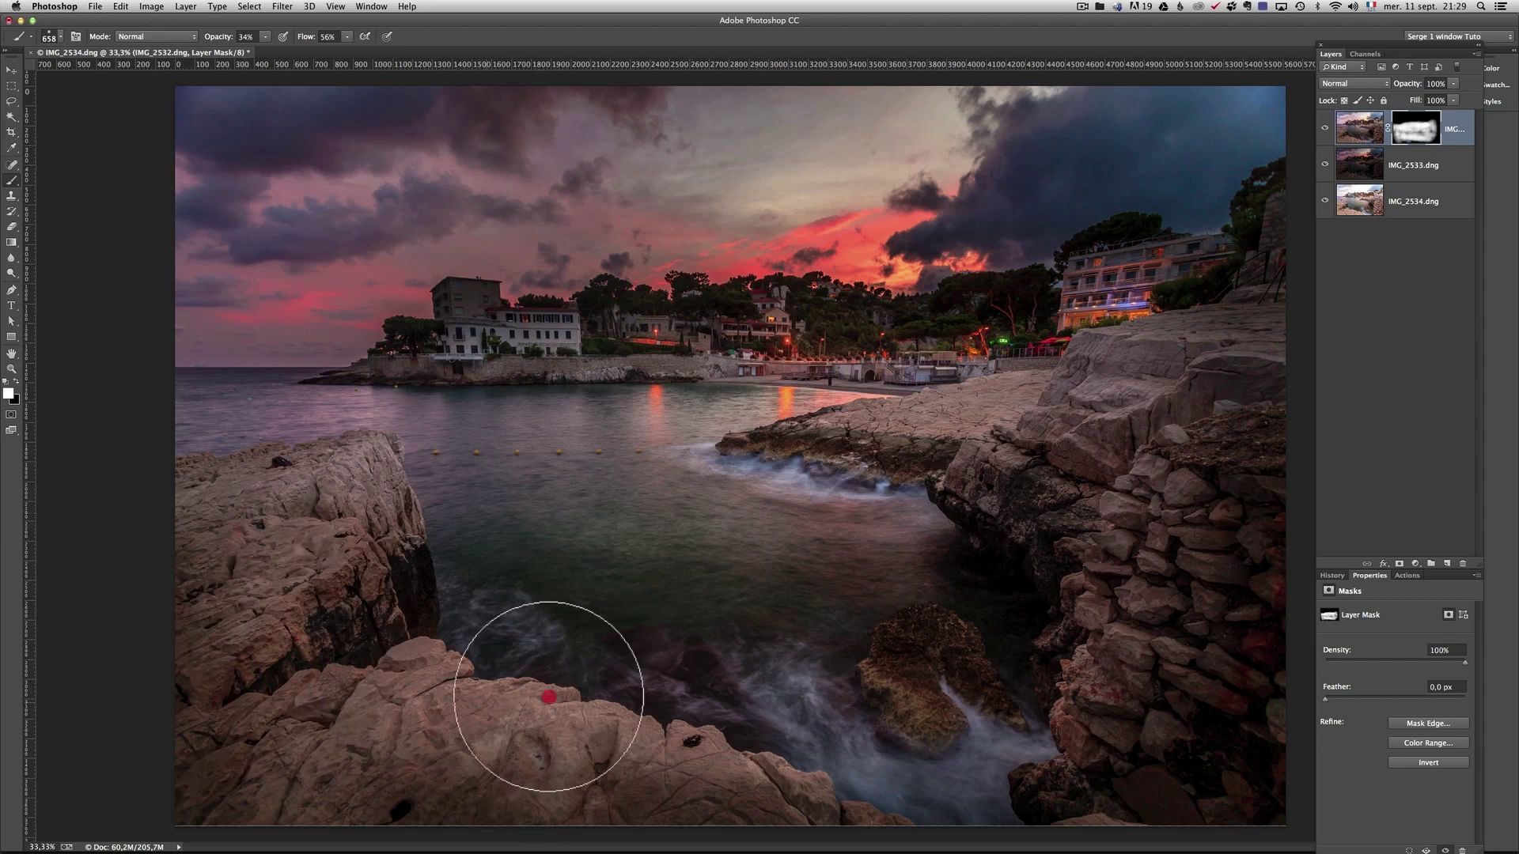
mouse_move(548, 696)
left_mouse_down()
mouse_move(956, 699)
mouse_move(890, 730)
mouse_move(1062, 729)
mouse_move(1036, 716)
mouse_move(1056, 528)
mouse_move(1072, 492)
mouse_move(1105, 496)
mouse_move(1110, 612)
mouse_move(1137, 447)
mouse_move(1144, 616)
mouse_move(1185, 521)
mouse_move(1182, 724)
left_mouse_up()
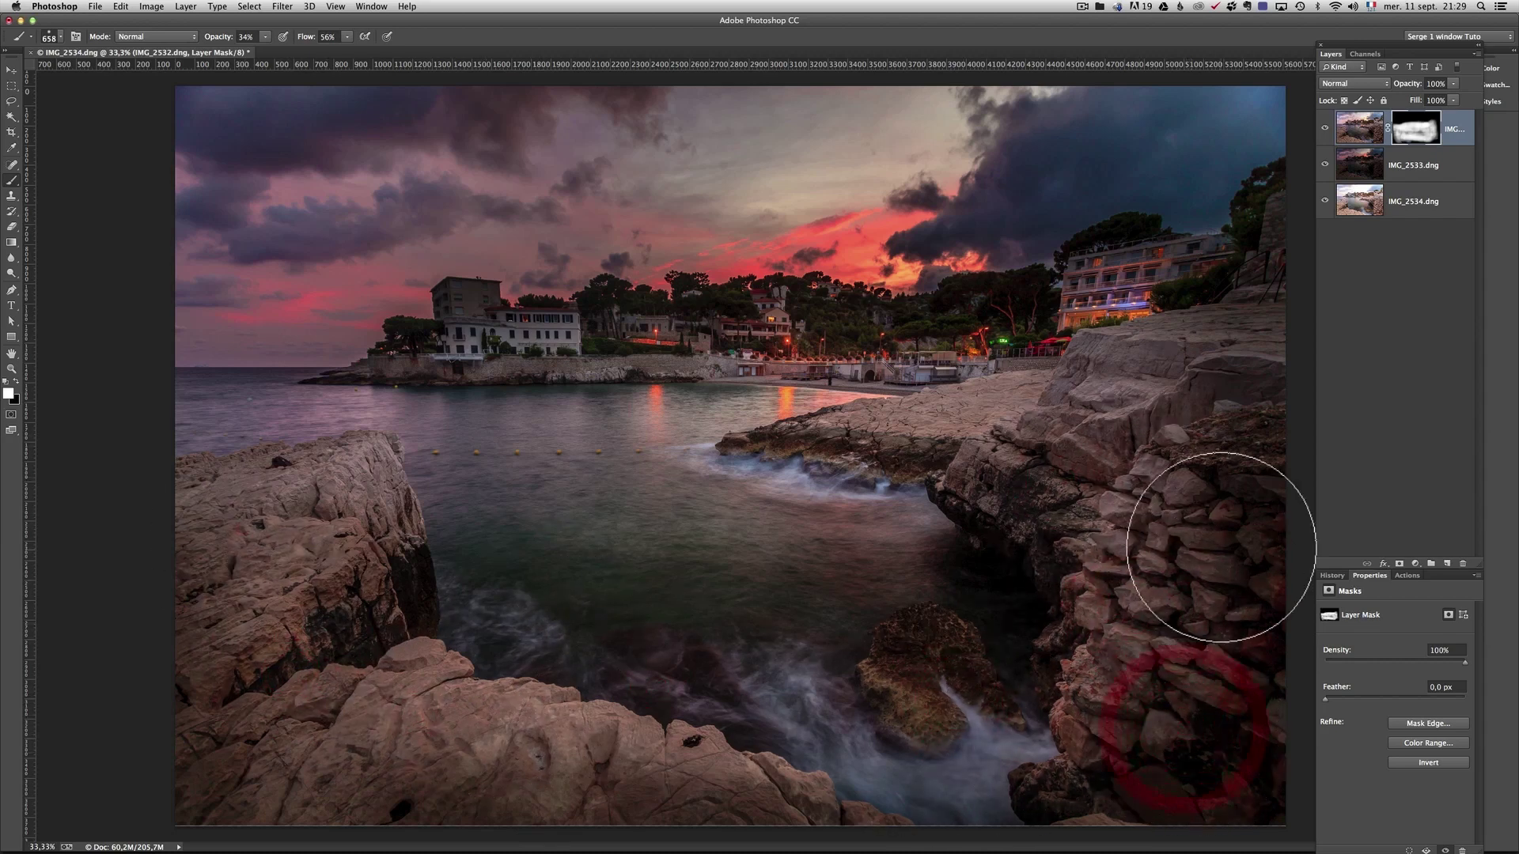
mouse_move(1220, 548)
left_mouse_down()
mouse_move(1264, 577)
mouse_move(1310, 822)
mouse_move(1288, 785)
mouse_move(1224, 755)
mouse_move(883, 822)
mouse_move(468, 785)
mouse_move(185, 791)
mouse_move(221, 696)
left_mouse_up()
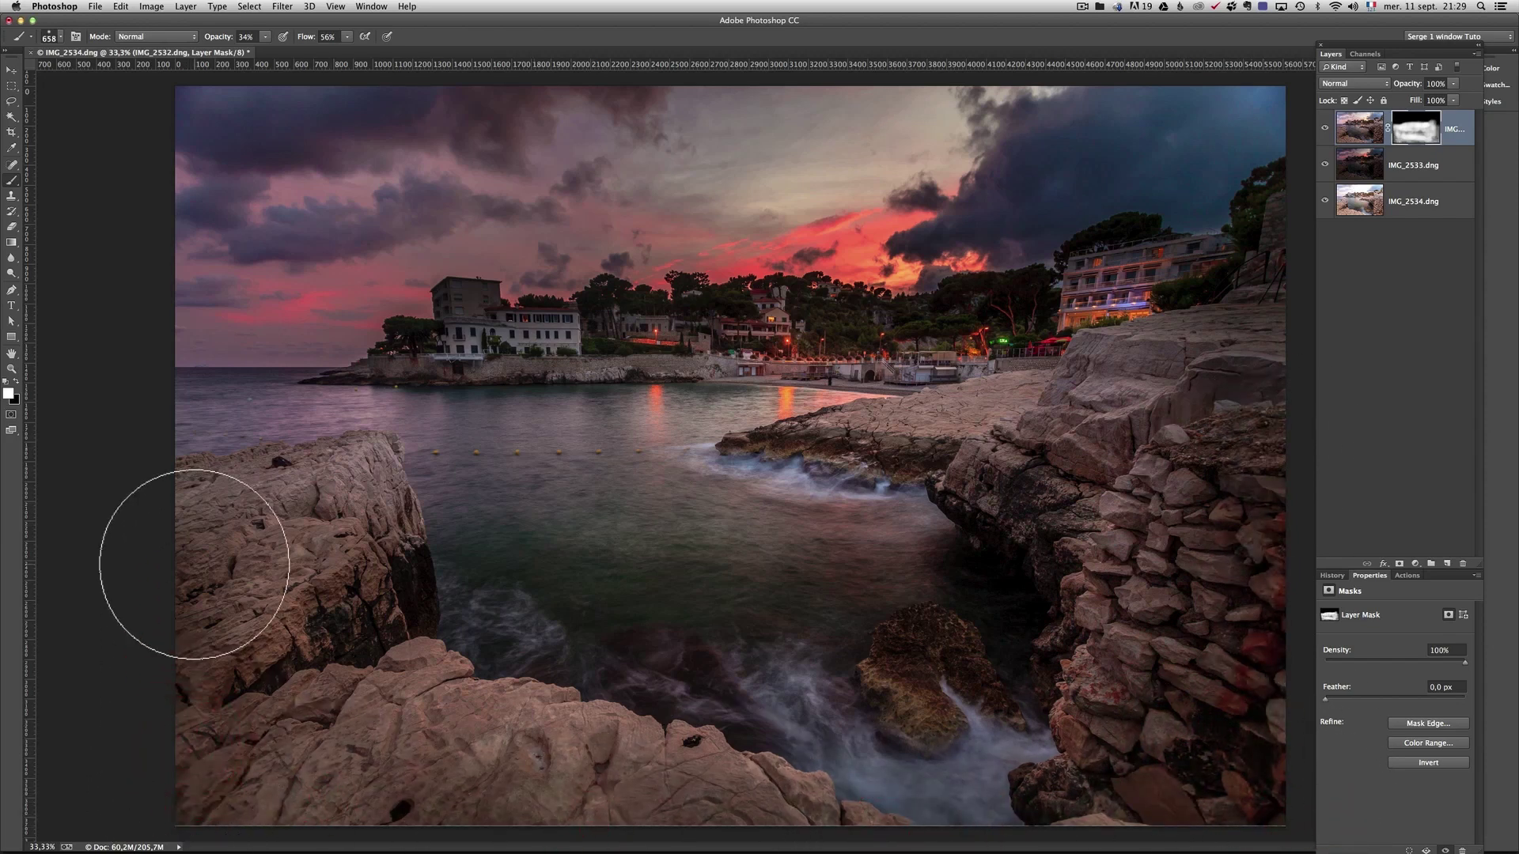
mouse_move(194, 564)
left_mouse_down()
mouse_move(346, 644)
mouse_move(482, 631)
mouse_move(841, 665)
mouse_move(908, 541)
left_mouse_up()
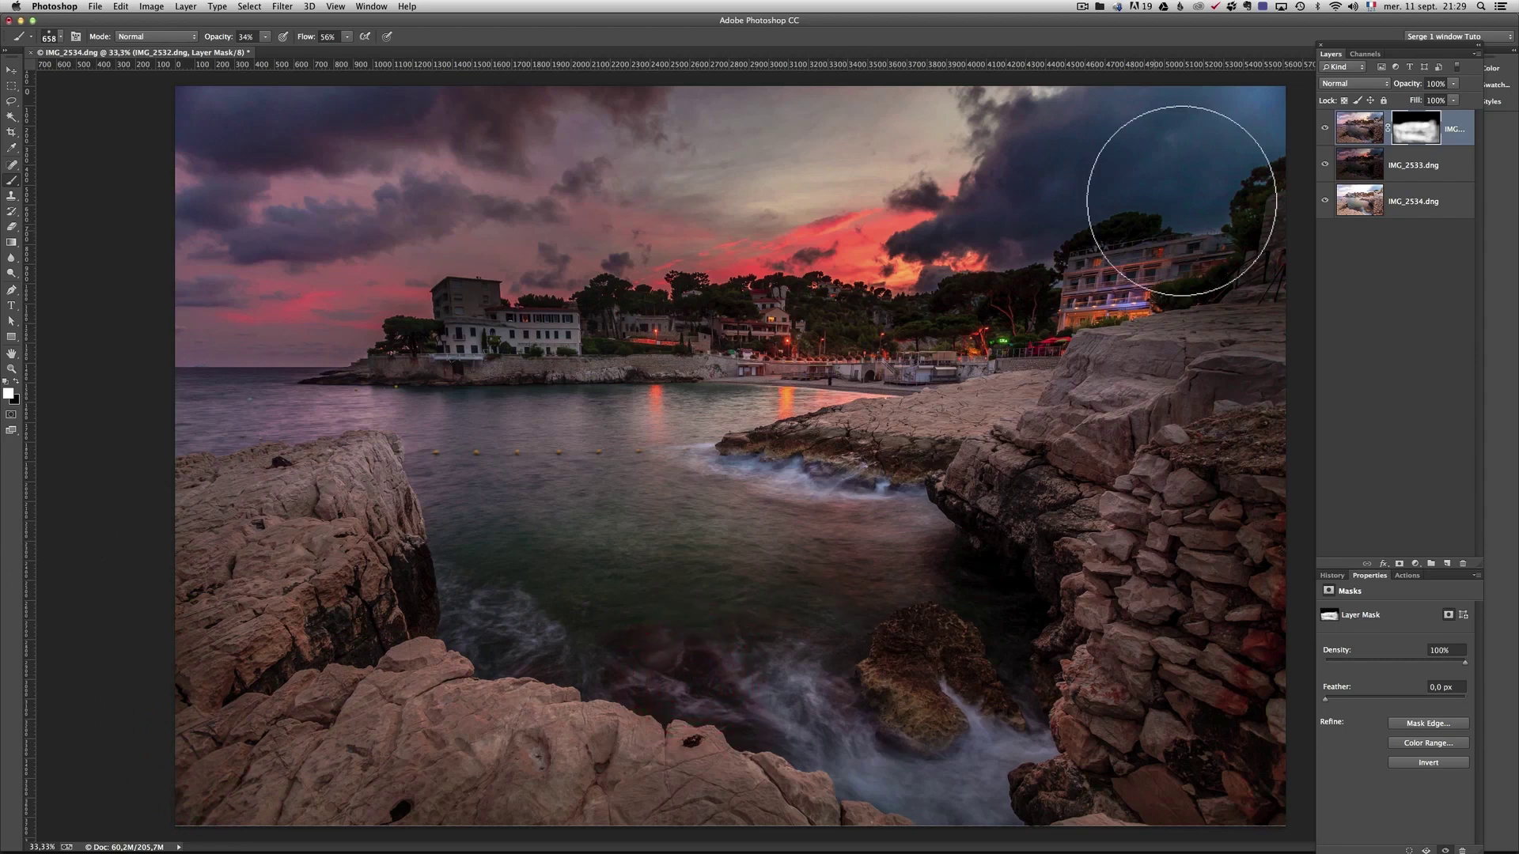
Compare the blend, brighten the buildings and right rocks, and restore the dark red sky.
left_click(1333, 129)
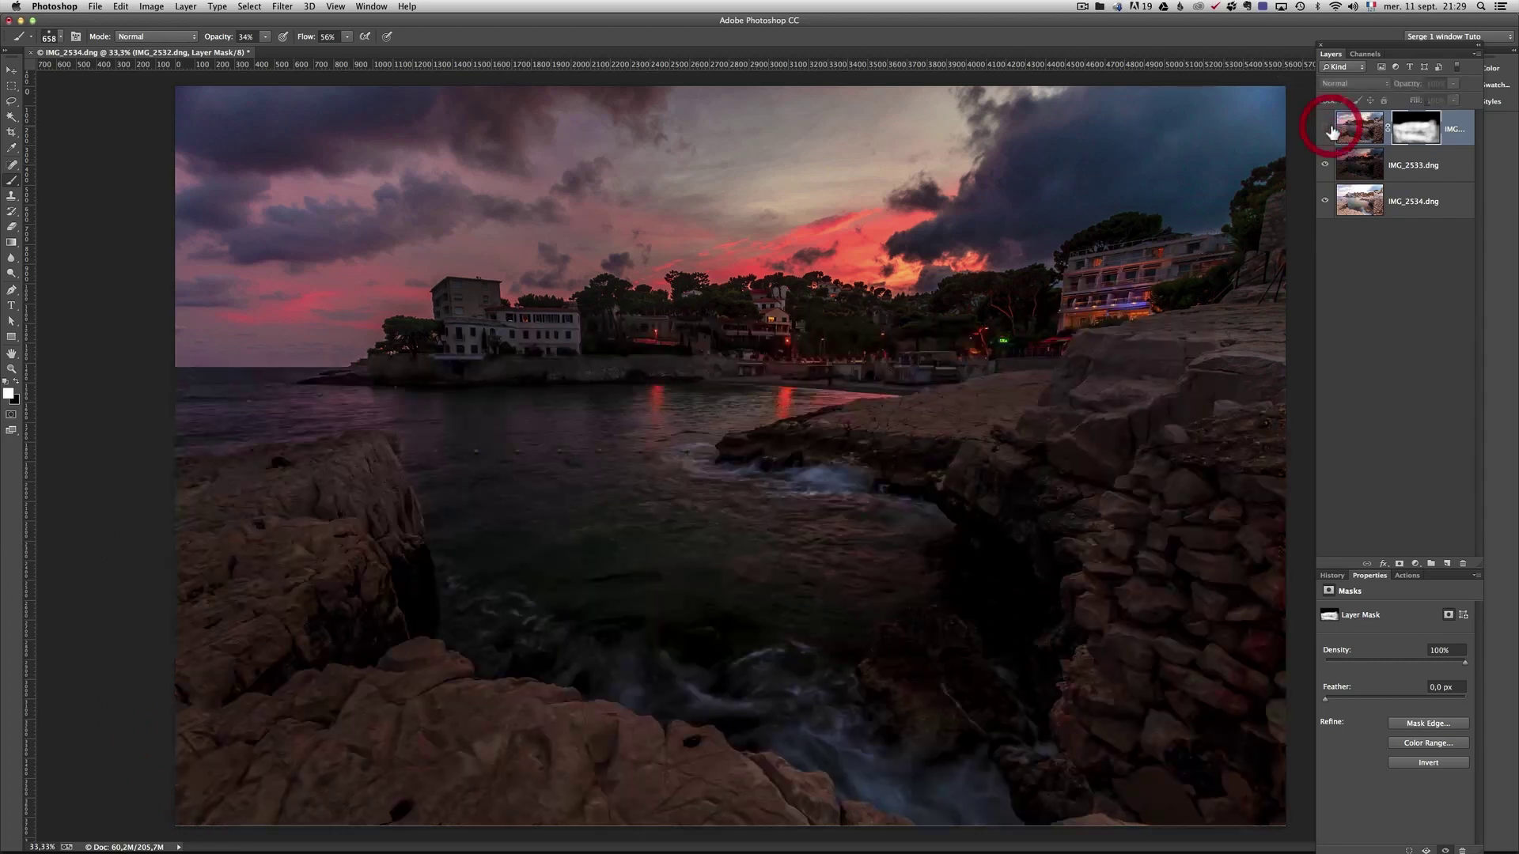
left_click(1332, 129)
left_click(996, 365)
mouse_move(996, 364)
left_mouse_down()
mouse_move(858, 375)
mouse_move(837, 350)
mouse_move(766, 338)
mouse_move(649, 366)
mouse_move(513, 371)
mouse_move(479, 356)
mouse_move(435, 399)
mouse_move(799, 413)
mouse_move(743, 404)
mouse_move(1032, 558)
mouse_move(1204, 499)
mouse_move(1254, 685)
mouse_move(1228, 783)
mouse_move(1067, 811)
mouse_move(923, 802)
mouse_move(903, 758)
mouse_move(525, 710)
mouse_move(307, 604)
mouse_move(244, 627)
mouse_move(262, 727)
mouse_move(574, 780)
mouse_move(873, 693)
mouse_move(909, 661)
mouse_move(1090, 315)
left_mouse_up()
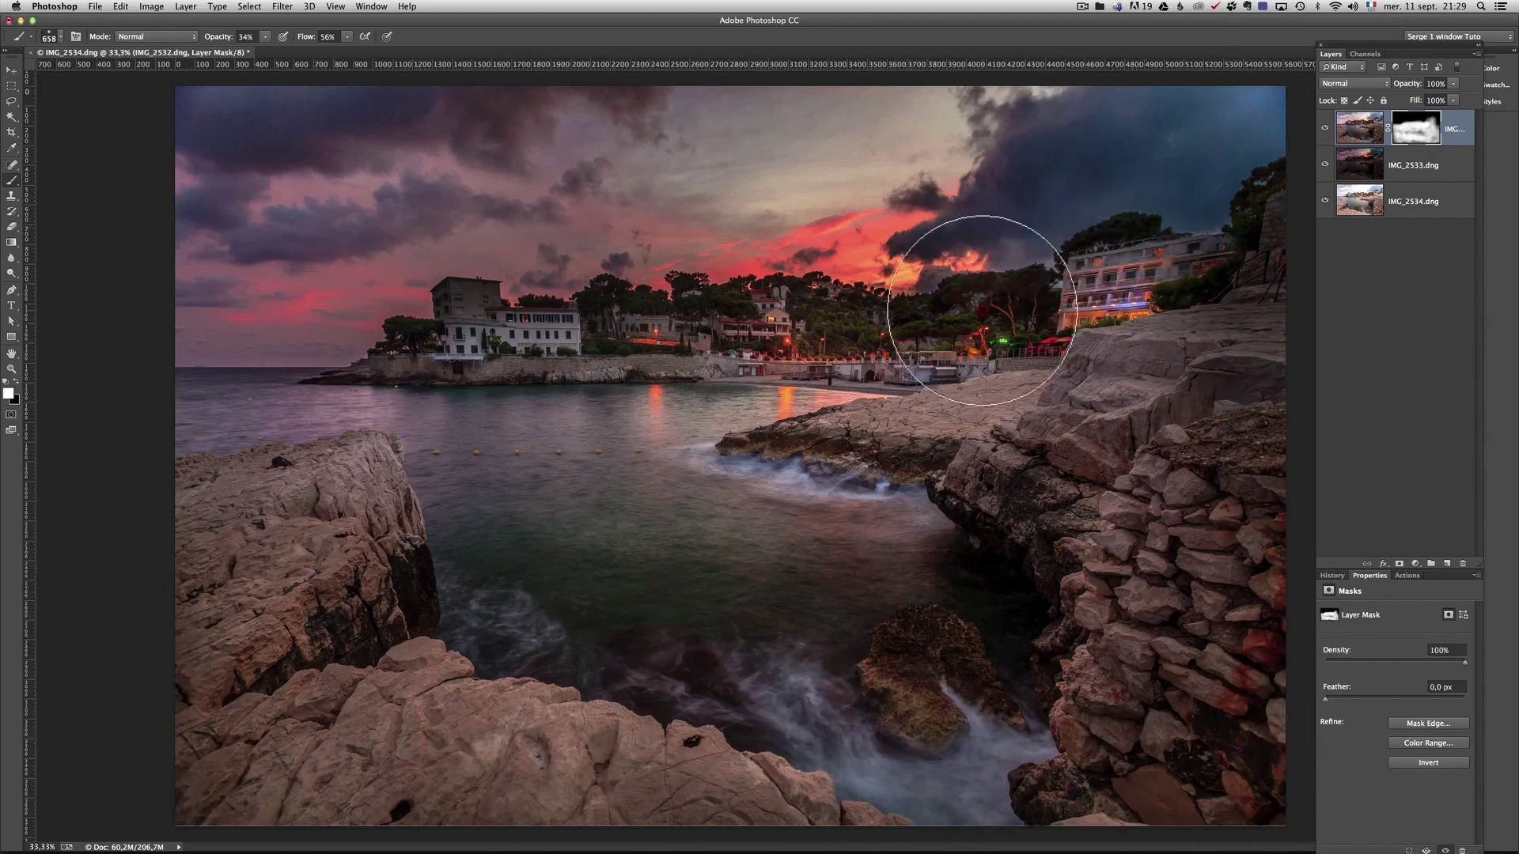
left_click(850, 405)
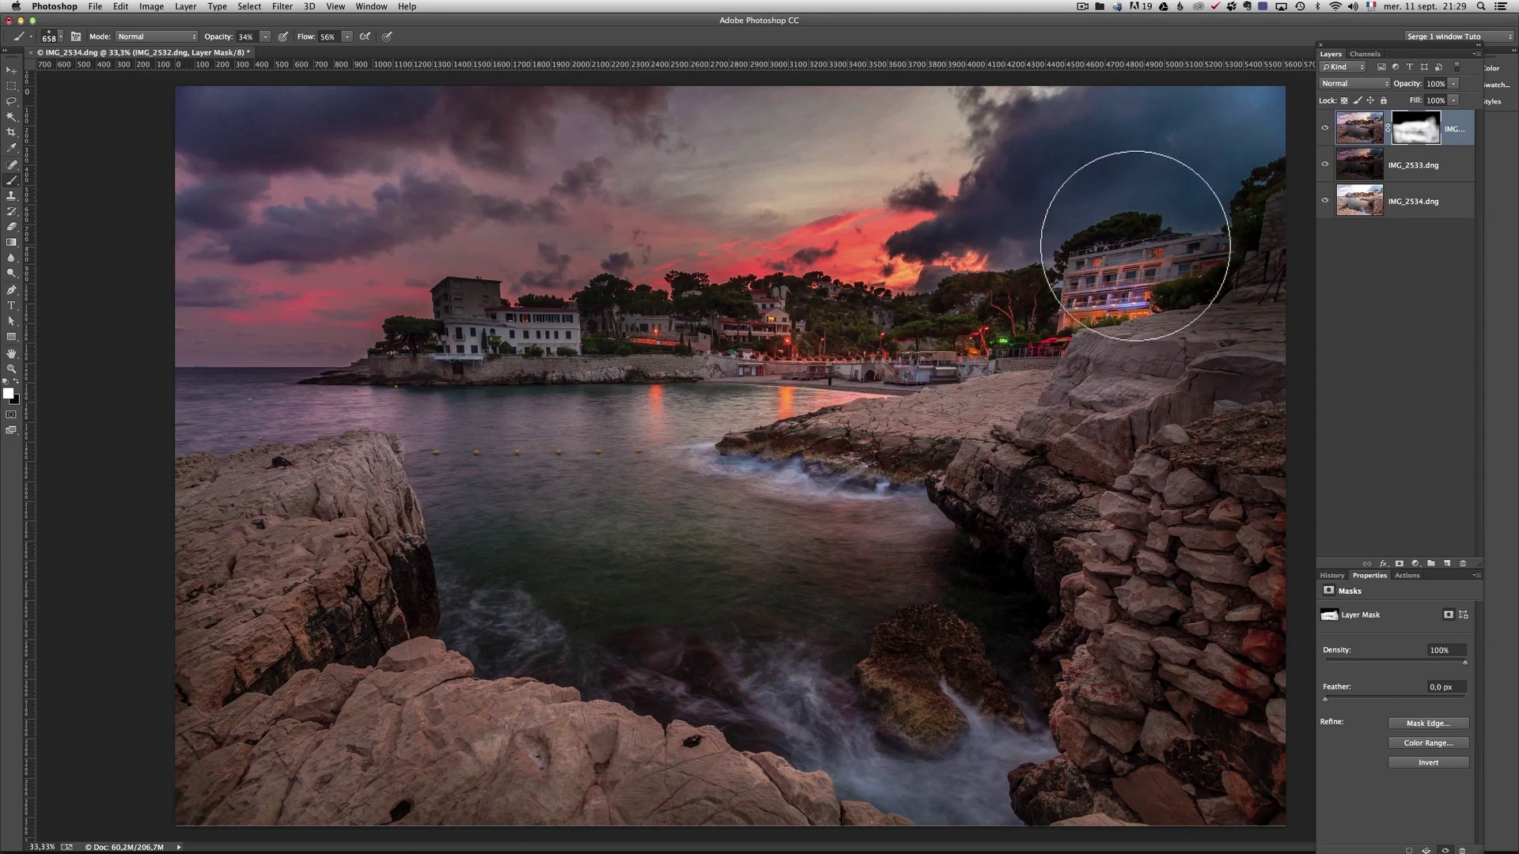
left_click(353, 318)
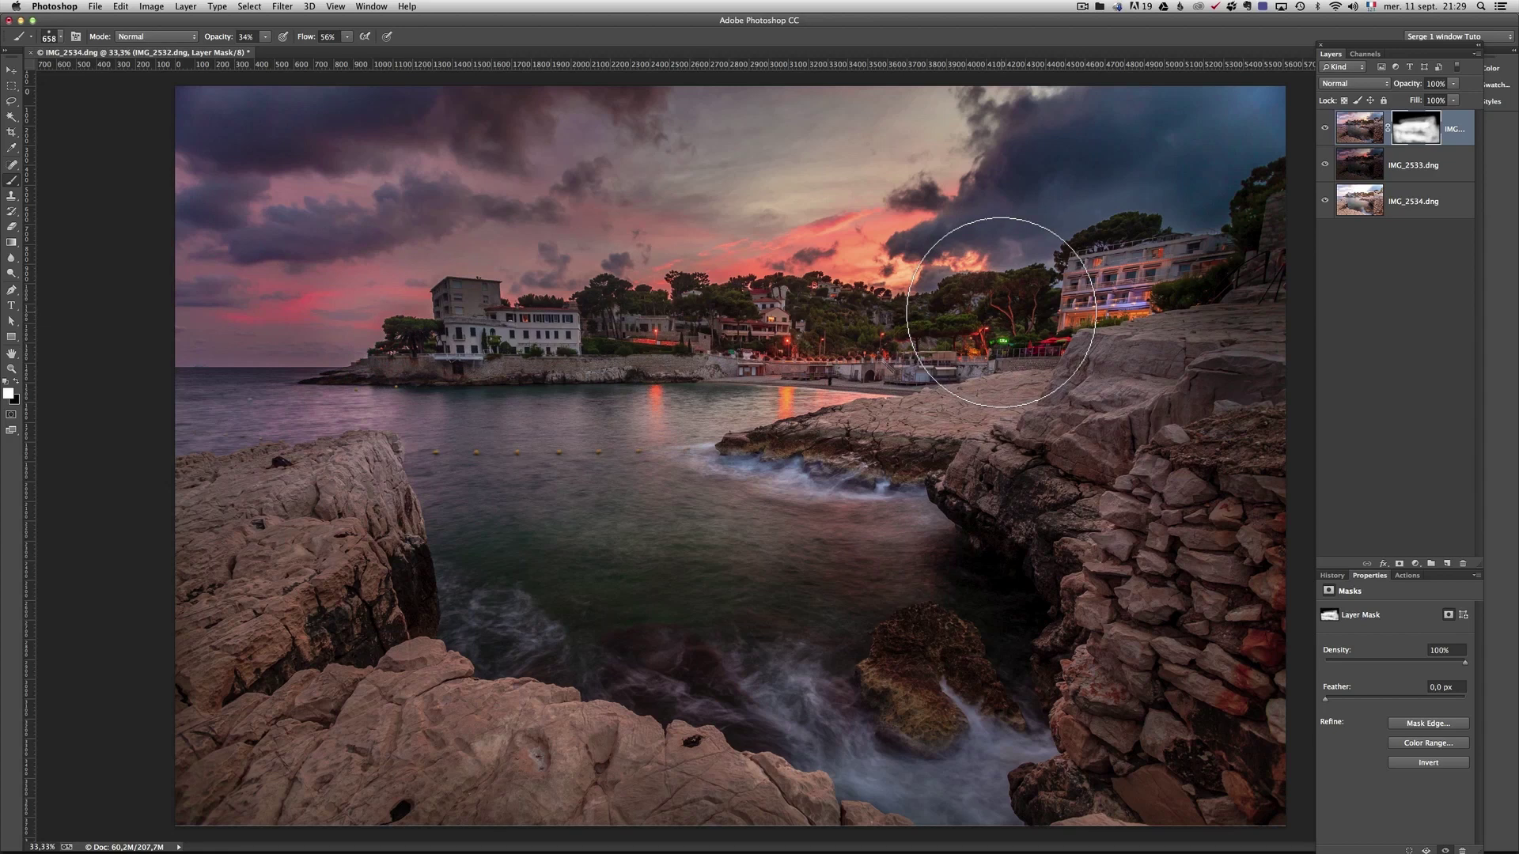
left_click_drag(1001, 312, 413, 316)
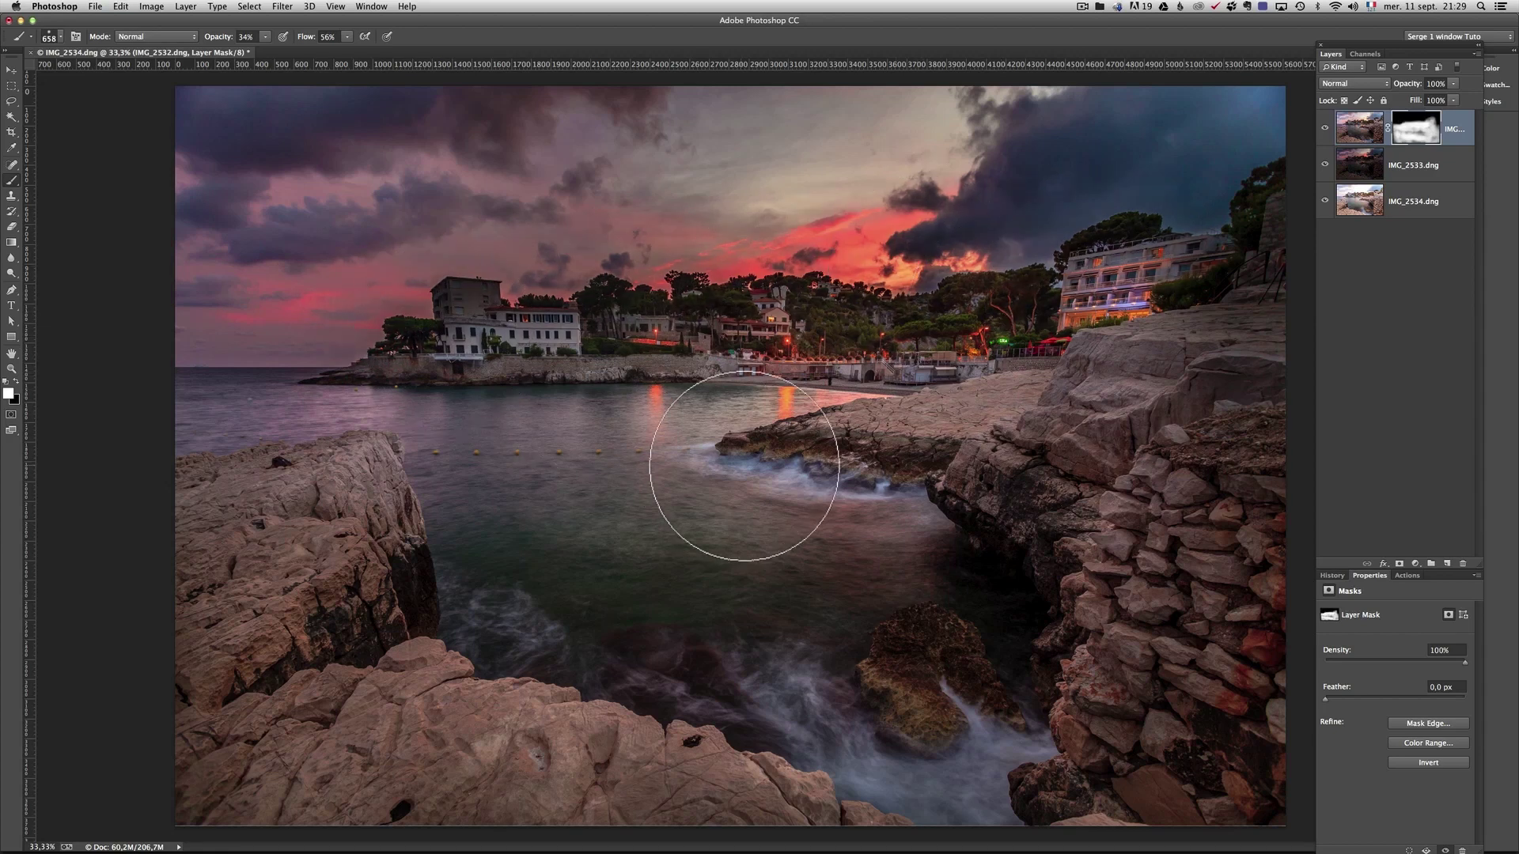
Touch up the mask on the right rocks, water and left rock, then compare the blend.
left_click(1034, 481)
left_click(485, 546)
left_click(685, 688)
left_click(408, 643)
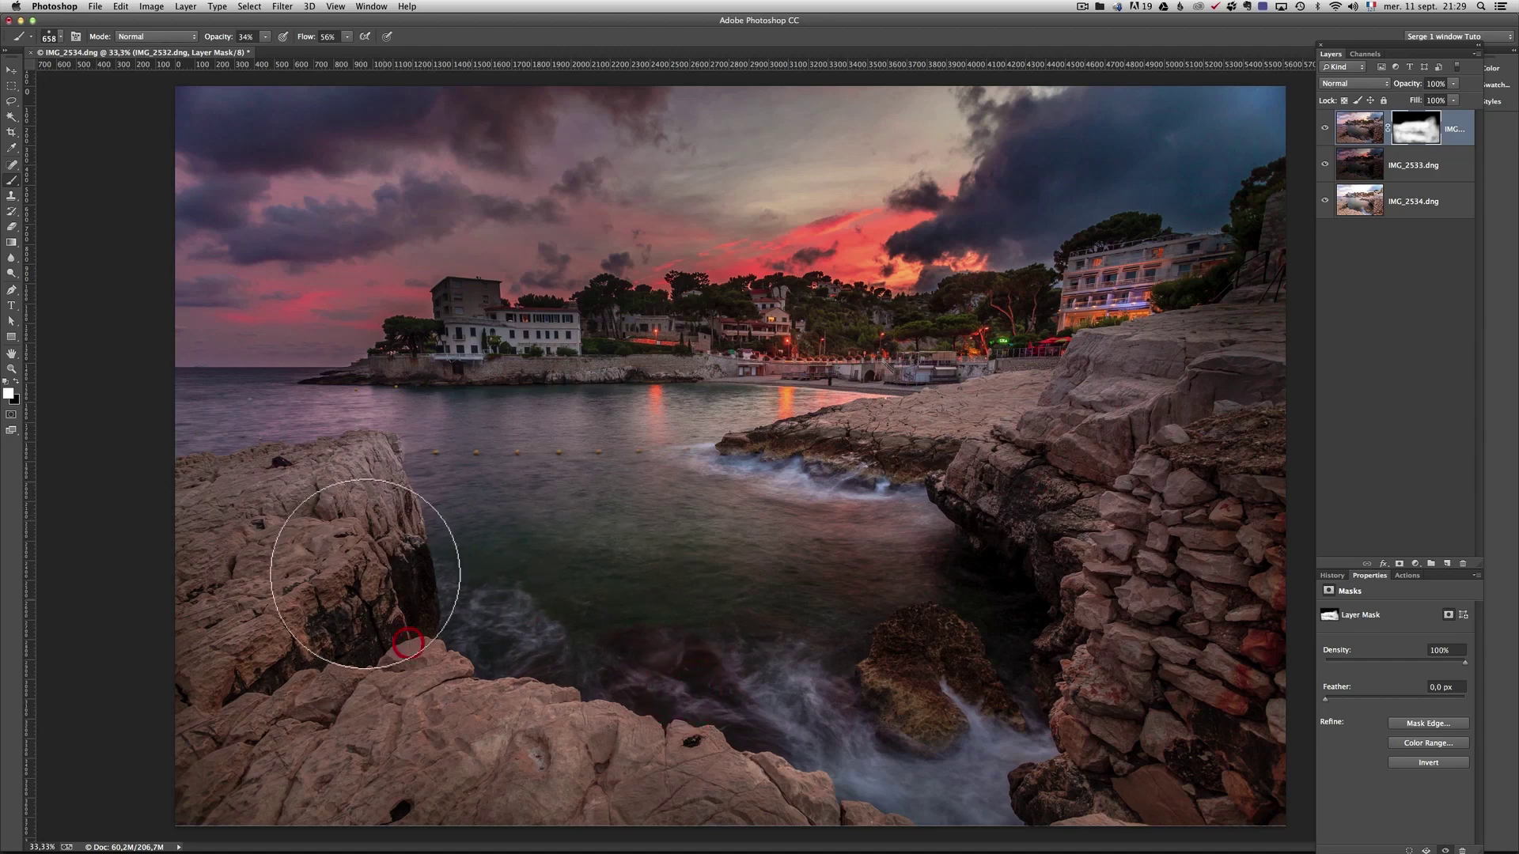
left_click(324, 477)
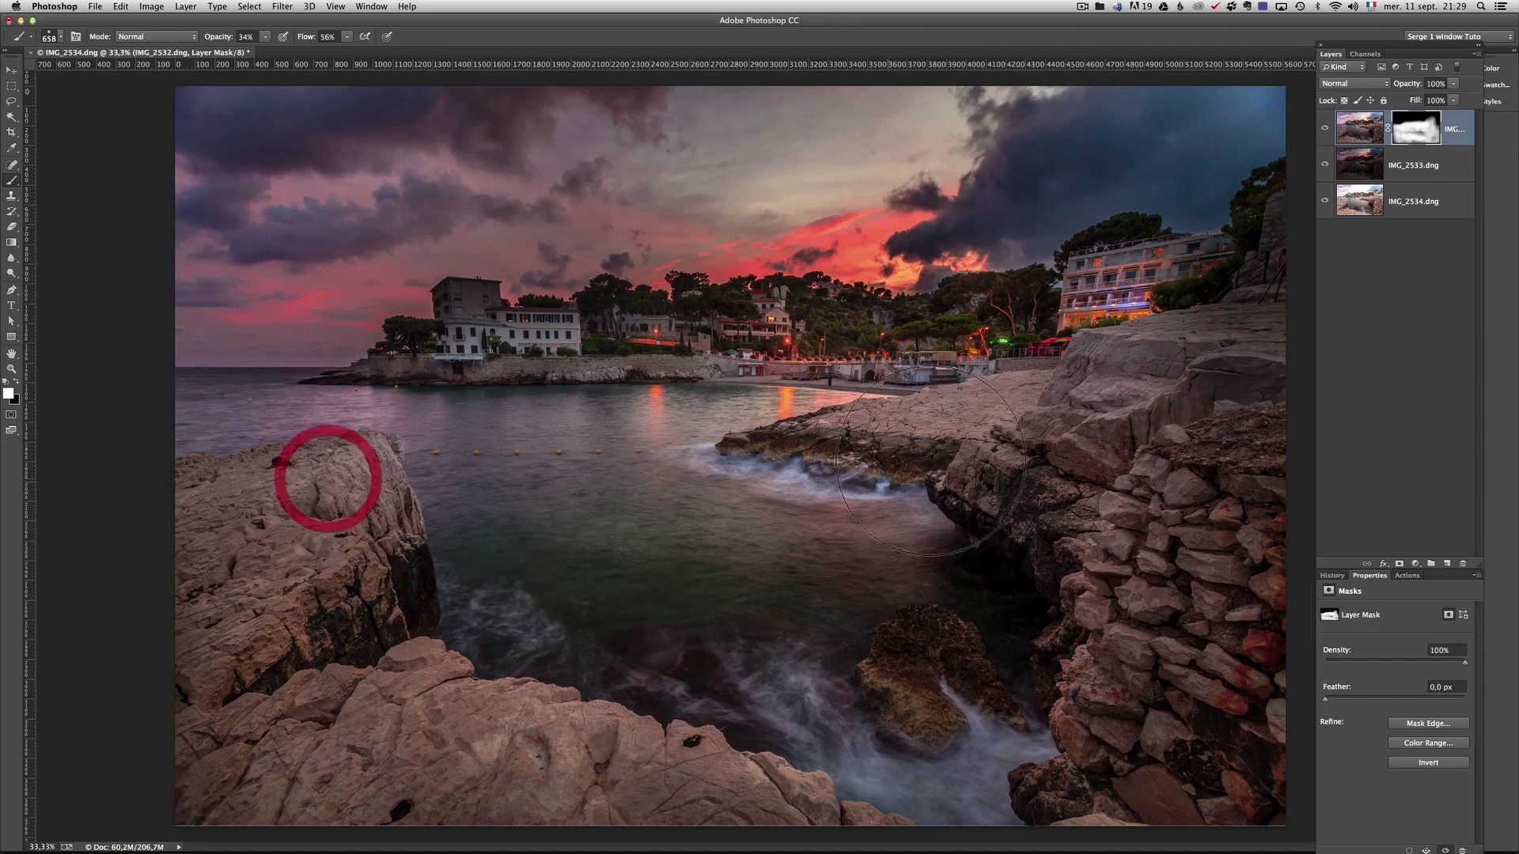
left_click(1325, 130)
left_click(1326, 130)
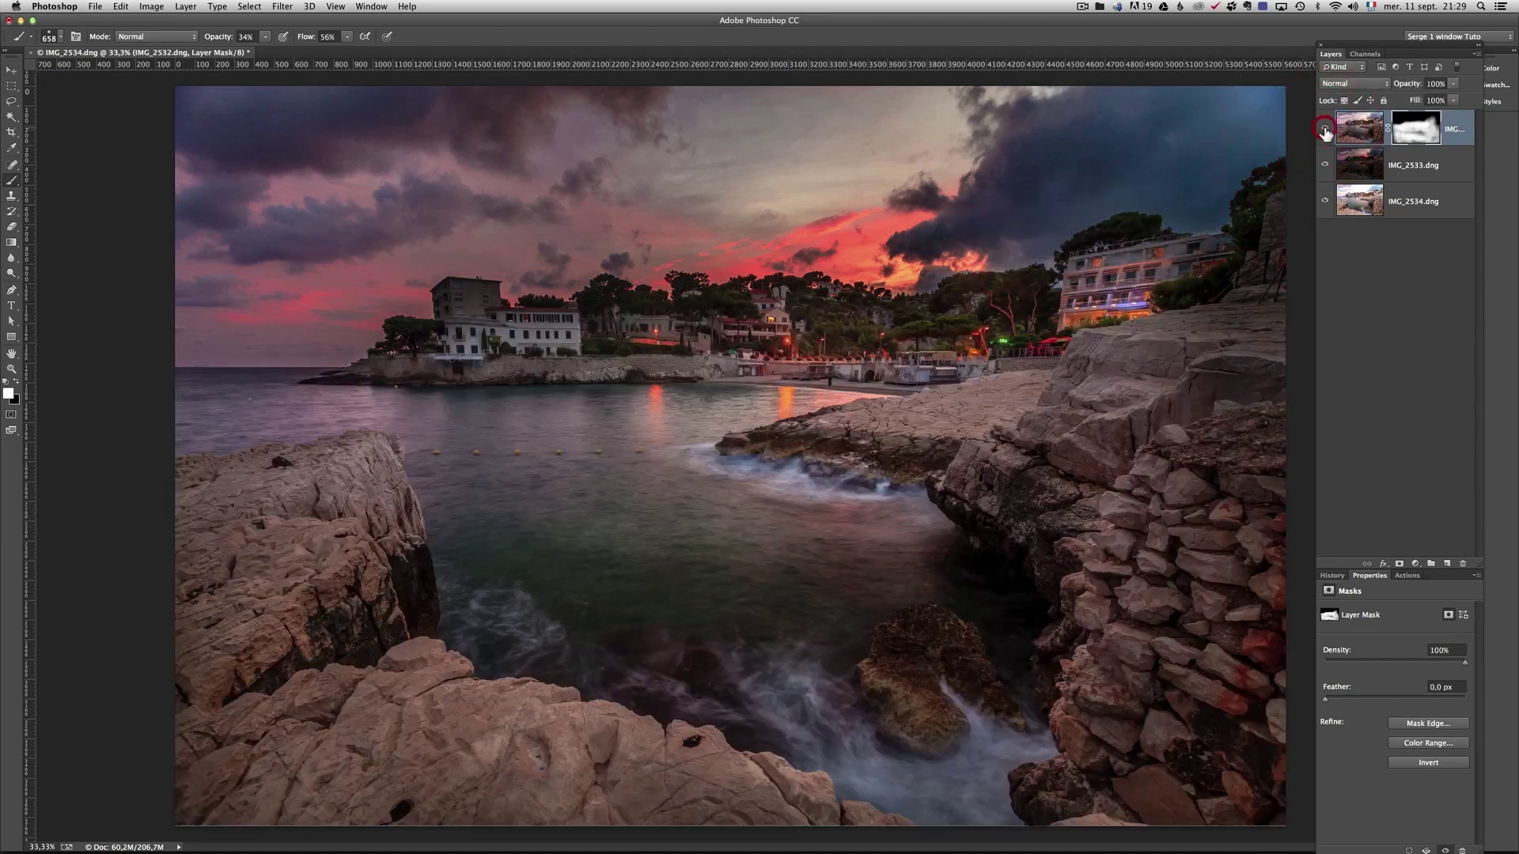
Touch up the mask on the hotel and rocks, then merge the masked layer with IMG_2533.
left_click(1407, 169)
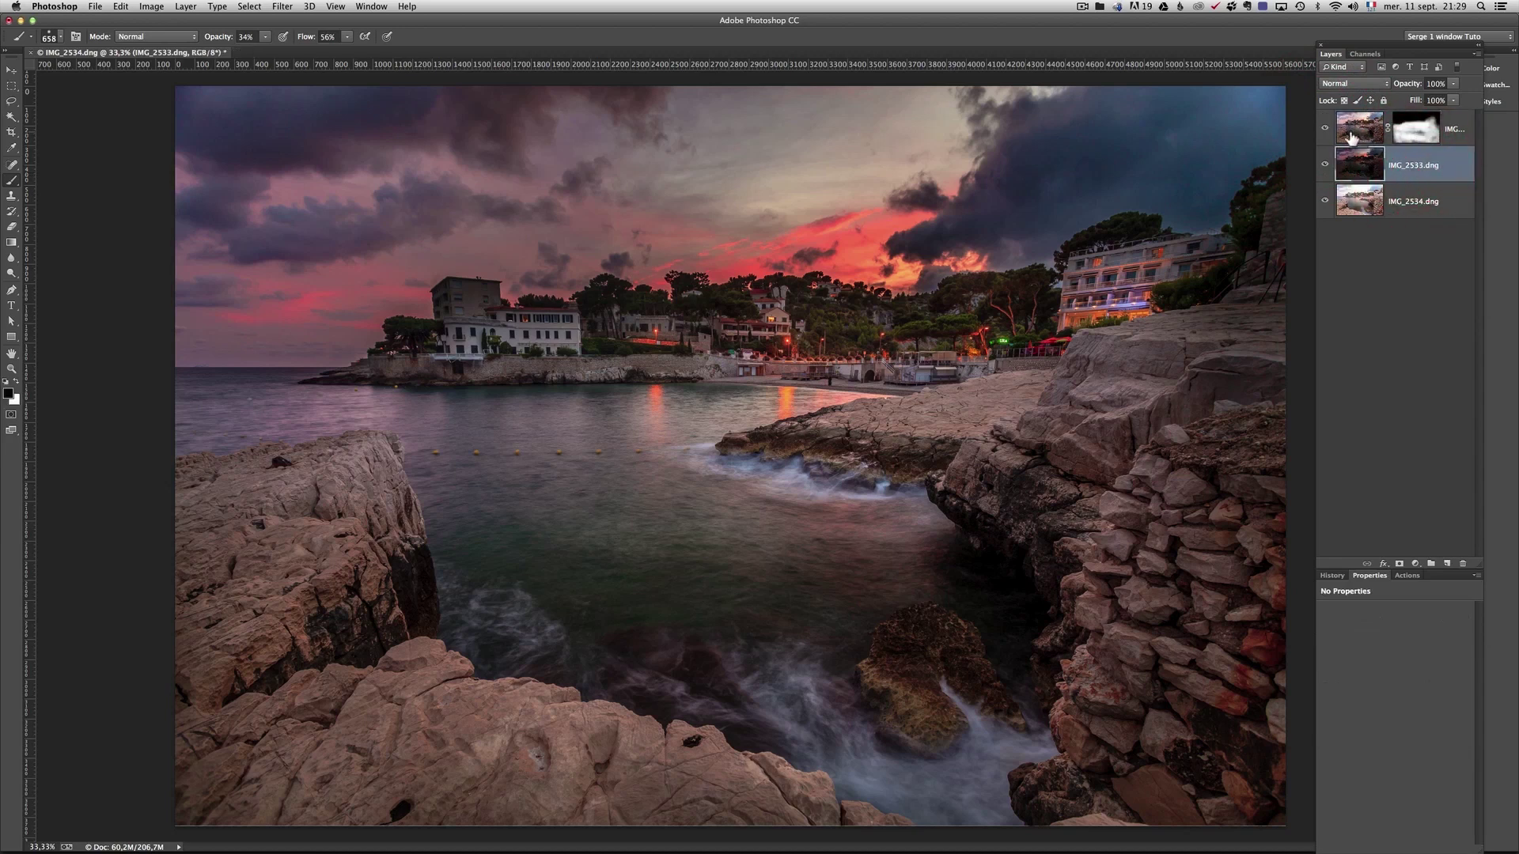
left_click(1460, 136)
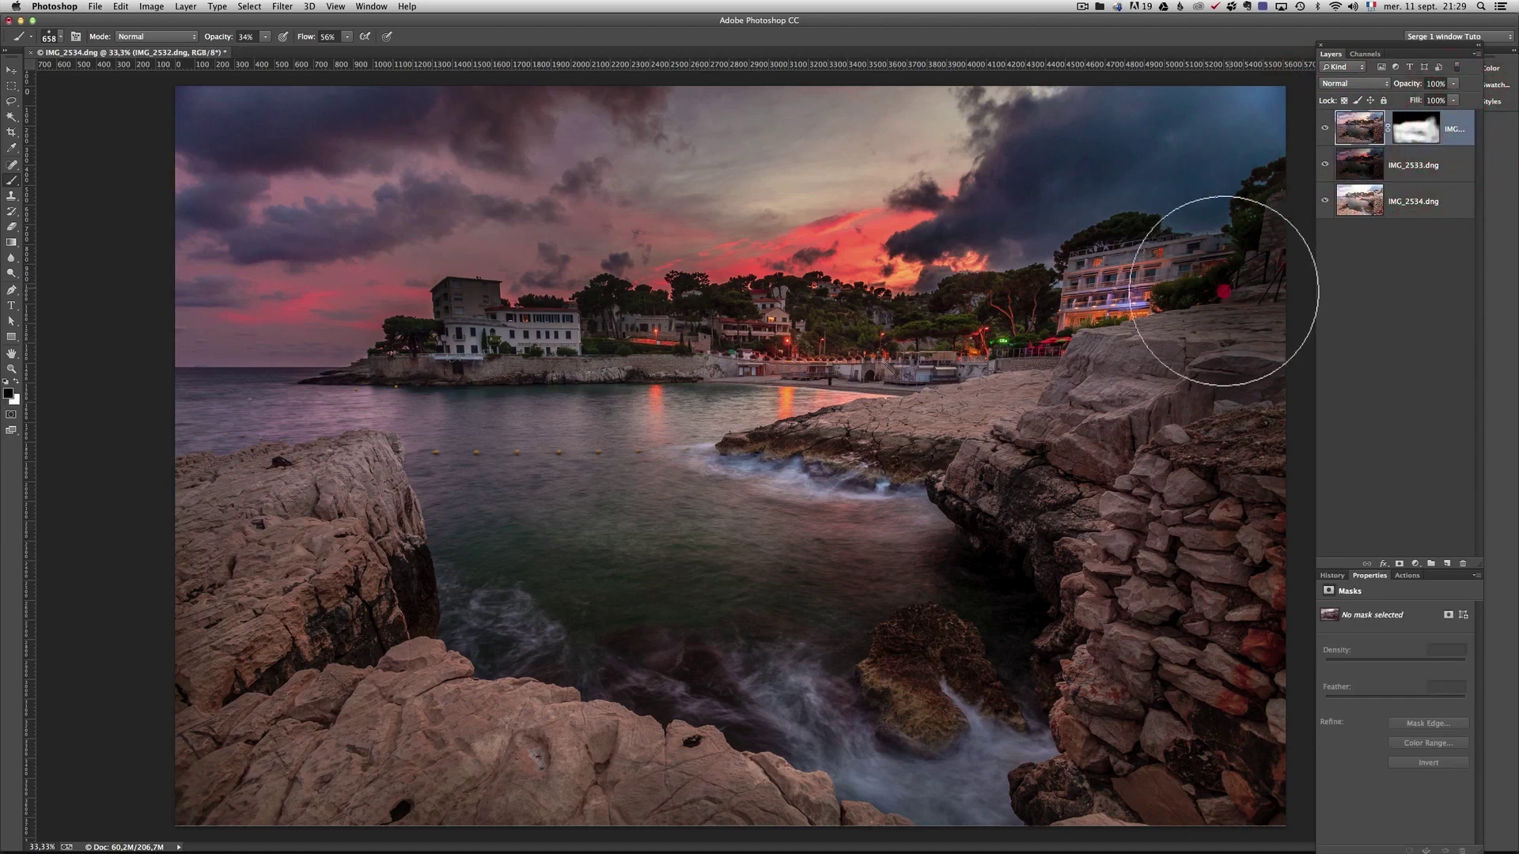
left_click(1198, 301)
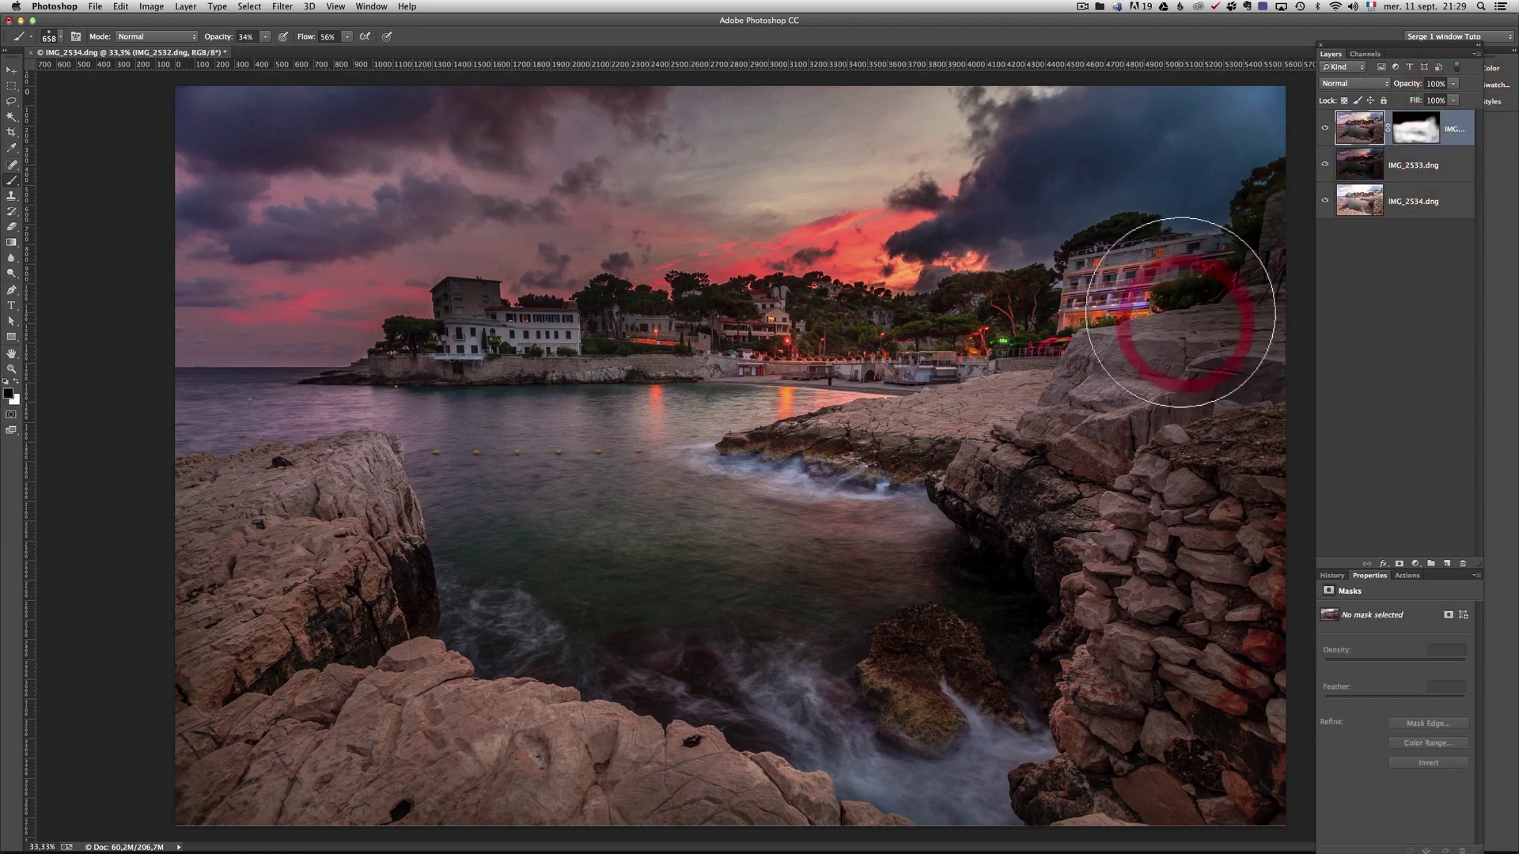
left_click(1440, 175, "shift")
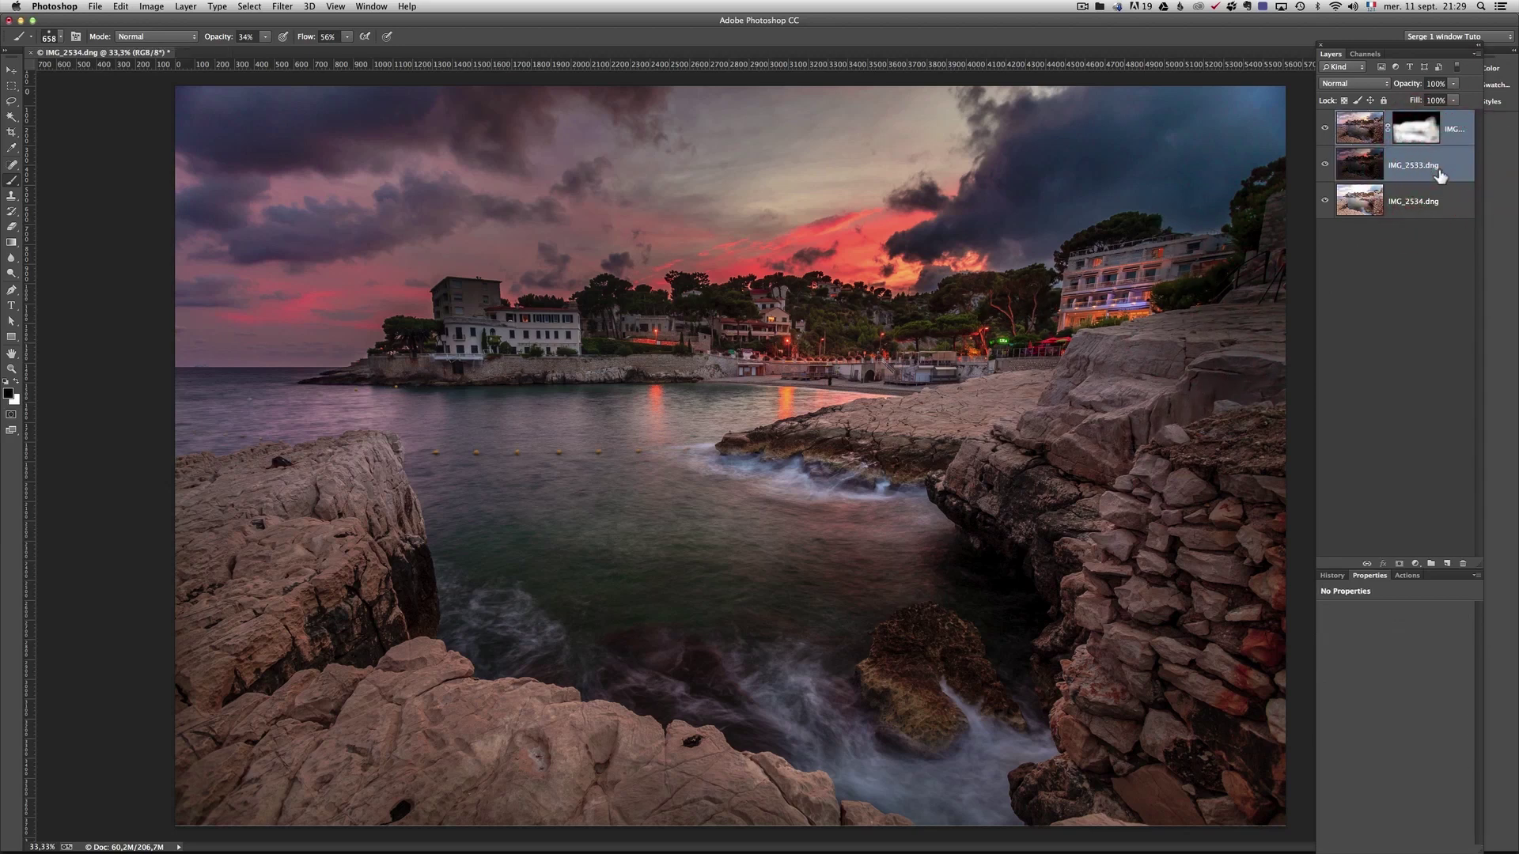
key("ctrl+e")
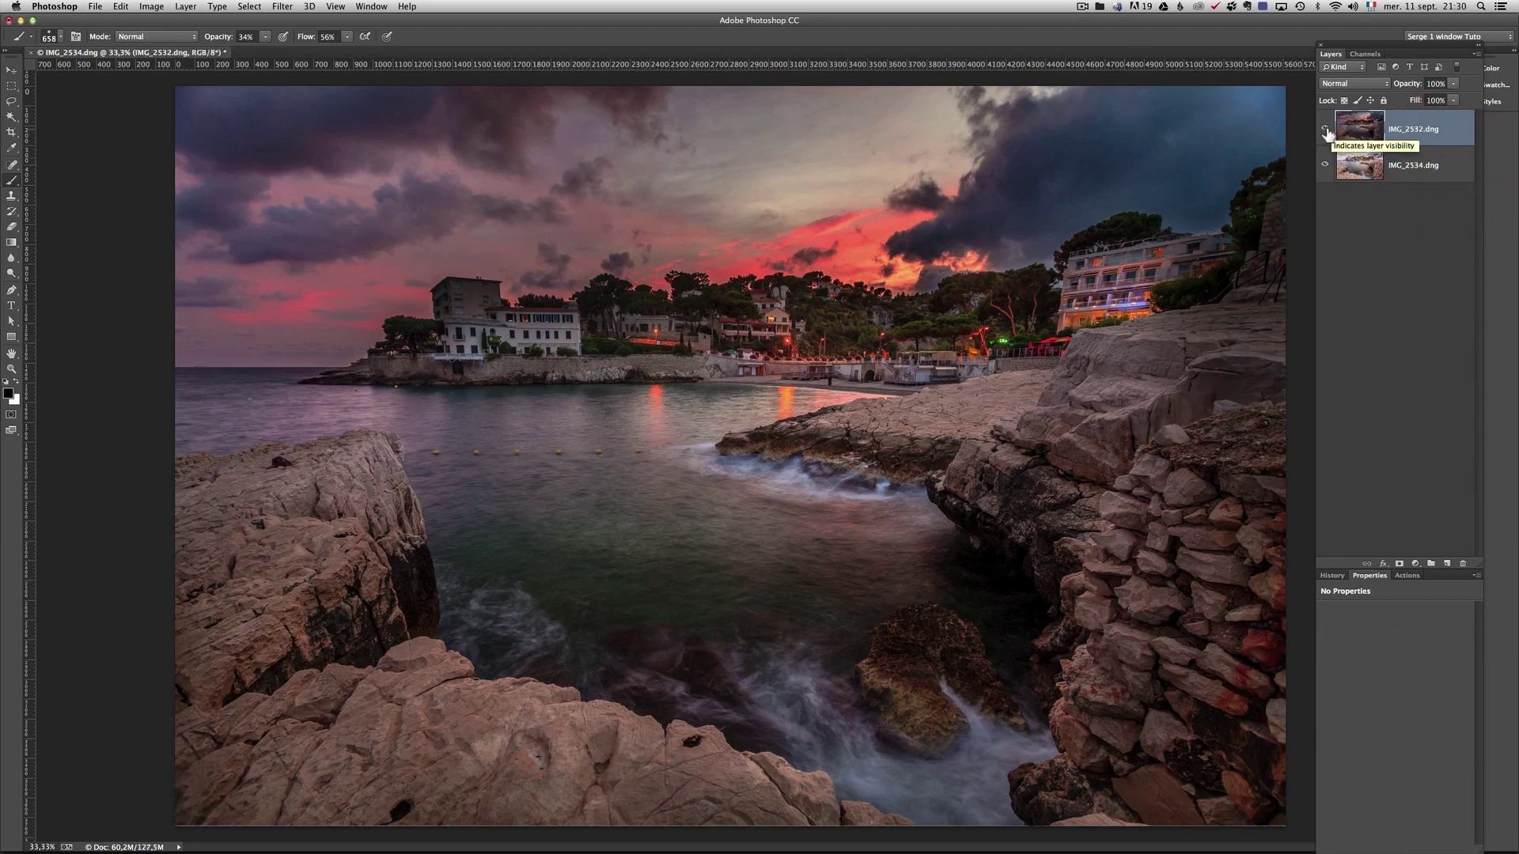
left_click(1325, 130)
left_click(1325, 130)
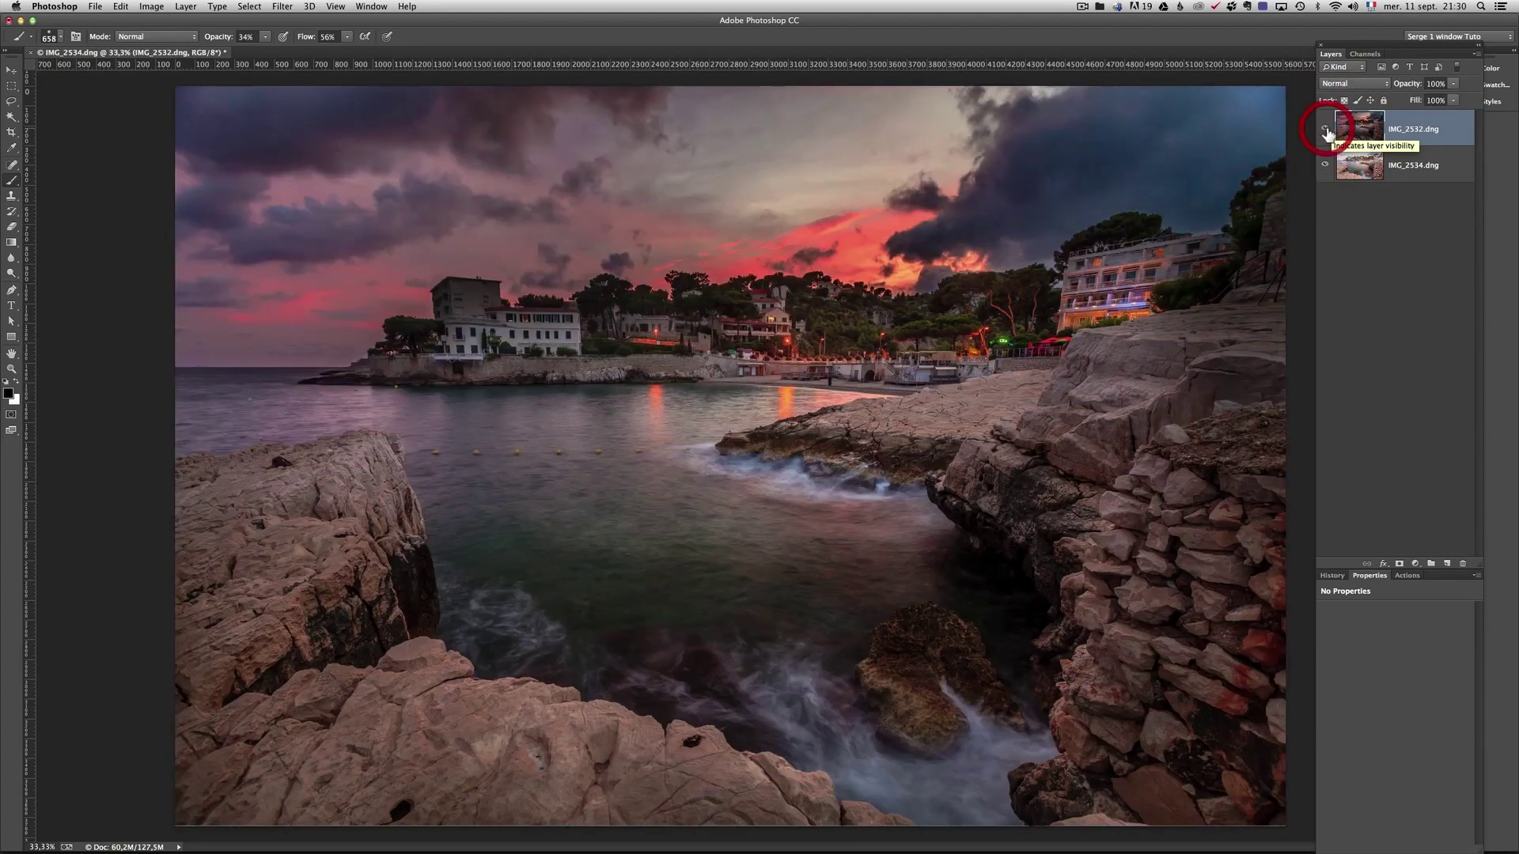
Add a layer mask and paint black over the left, lower rocks and the right stone wall.
left_click(1398, 564)
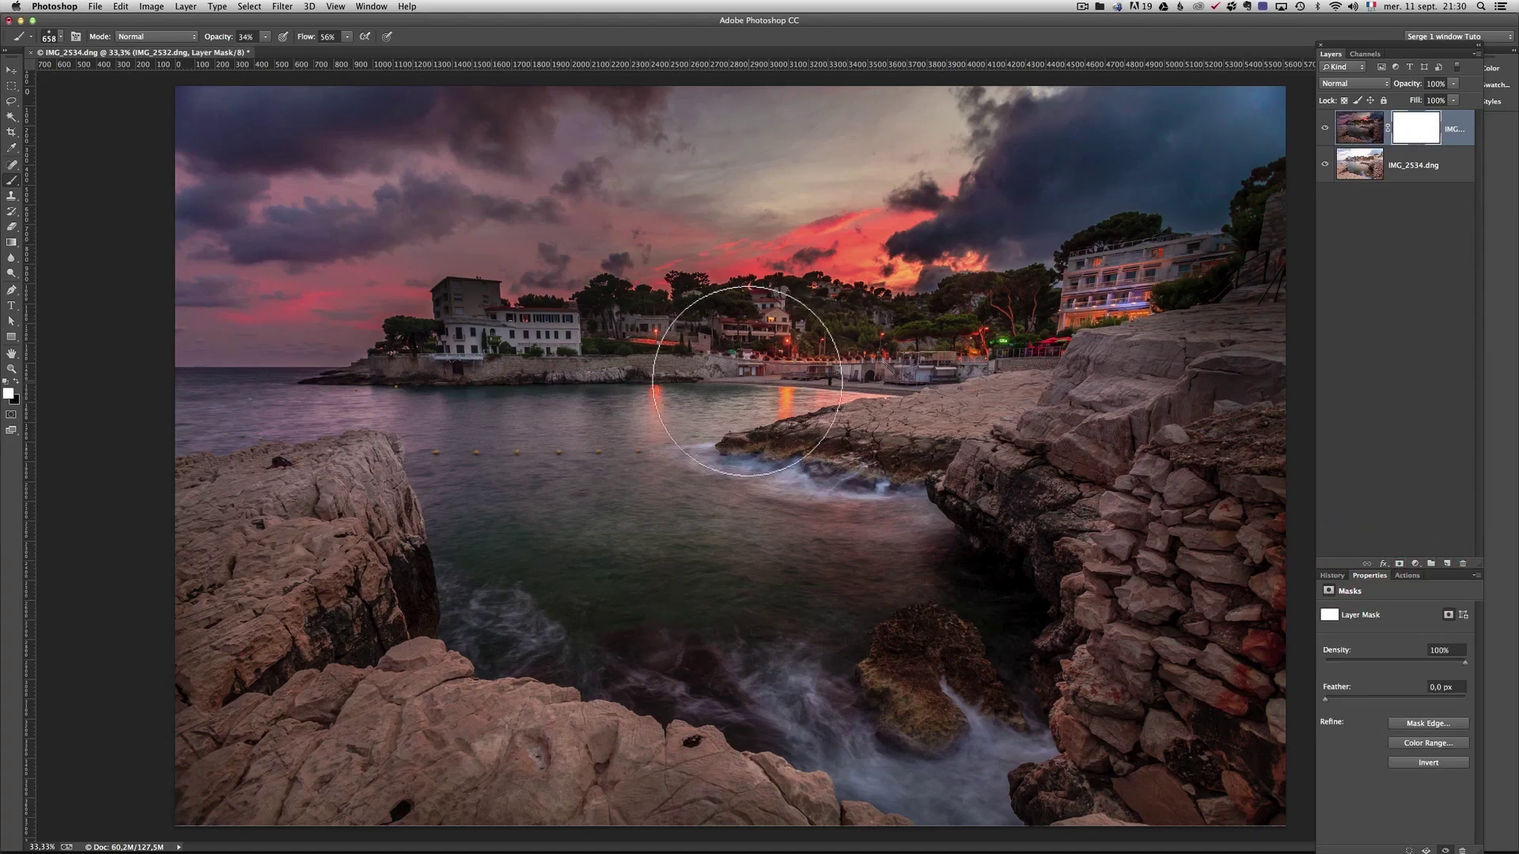
key("x")
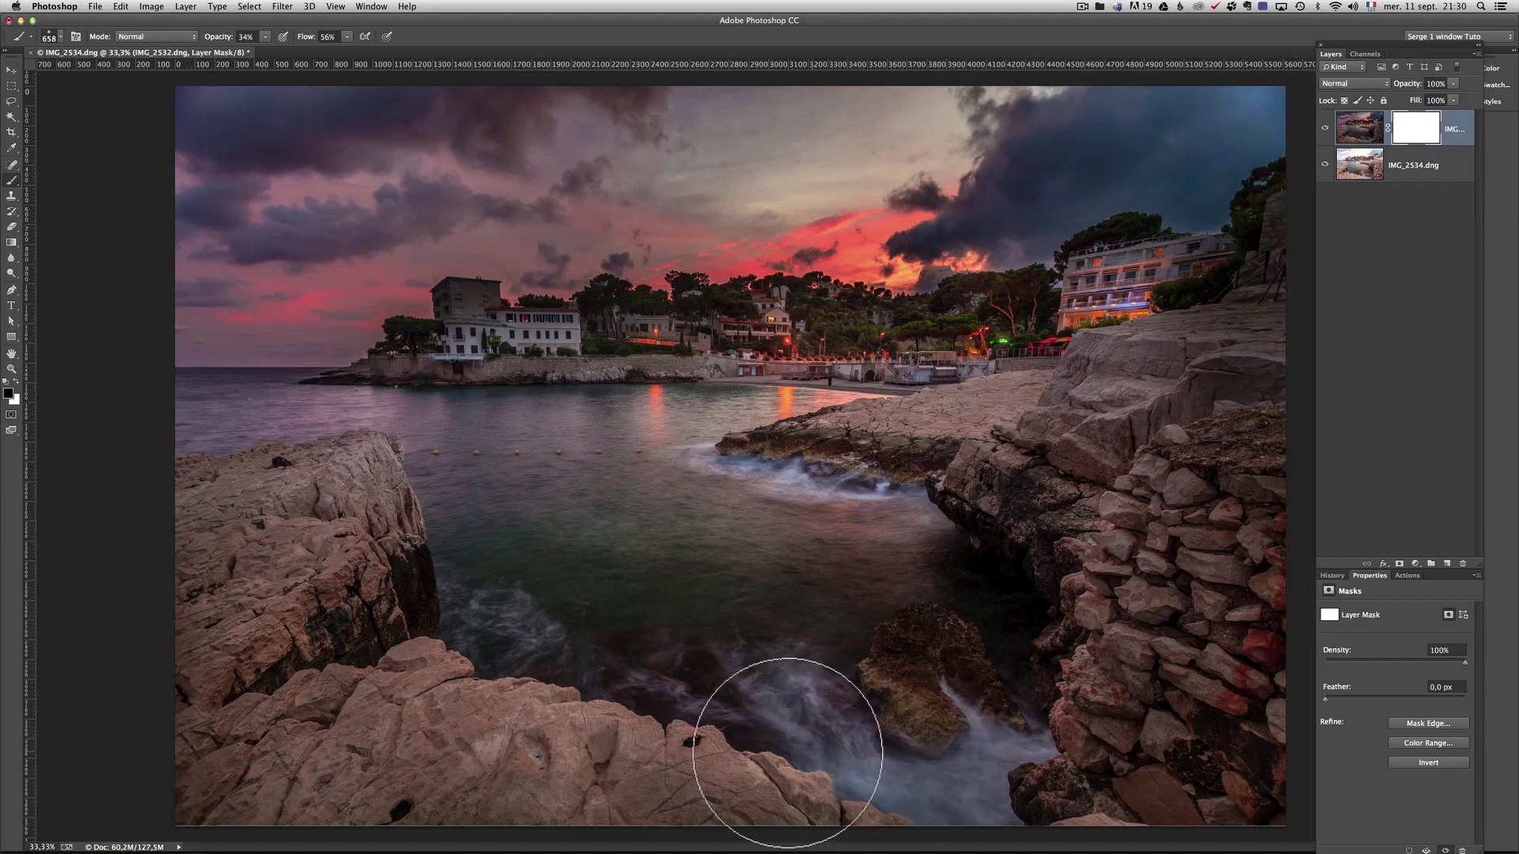
mouse_move(359, 505)
left_mouse_down()
mouse_move(370, 602)
mouse_move(373, 557)
mouse_move(341, 560)
mouse_move(398, 699)
mouse_move(405, 668)
mouse_move(476, 702)
mouse_move(427, 692)
mouse_move(590, 706)
mouse_move(663, 733)
mouse_move(669, 711)
mouse_move(829, 776)
mouse_move(873, 750)
mouse_move(938, 773)
mouse_move(1015, 762)
mouse_move(1030, 775)
mouse_move(474, 626)
mouse_move(511, 646)
mouse_move(768, 480)
mouse_move(891, 498)
mouse_move(974, 534)
mouse_move(1107, 518)
mouse_move(1062, 433)
mouse_move(1105, 529)
mouse_move(1114, 463)
mouse_move(1136, 572)
mouse_move(1139, 496)
mouse_move(1187, 702)
left_mouse_up()
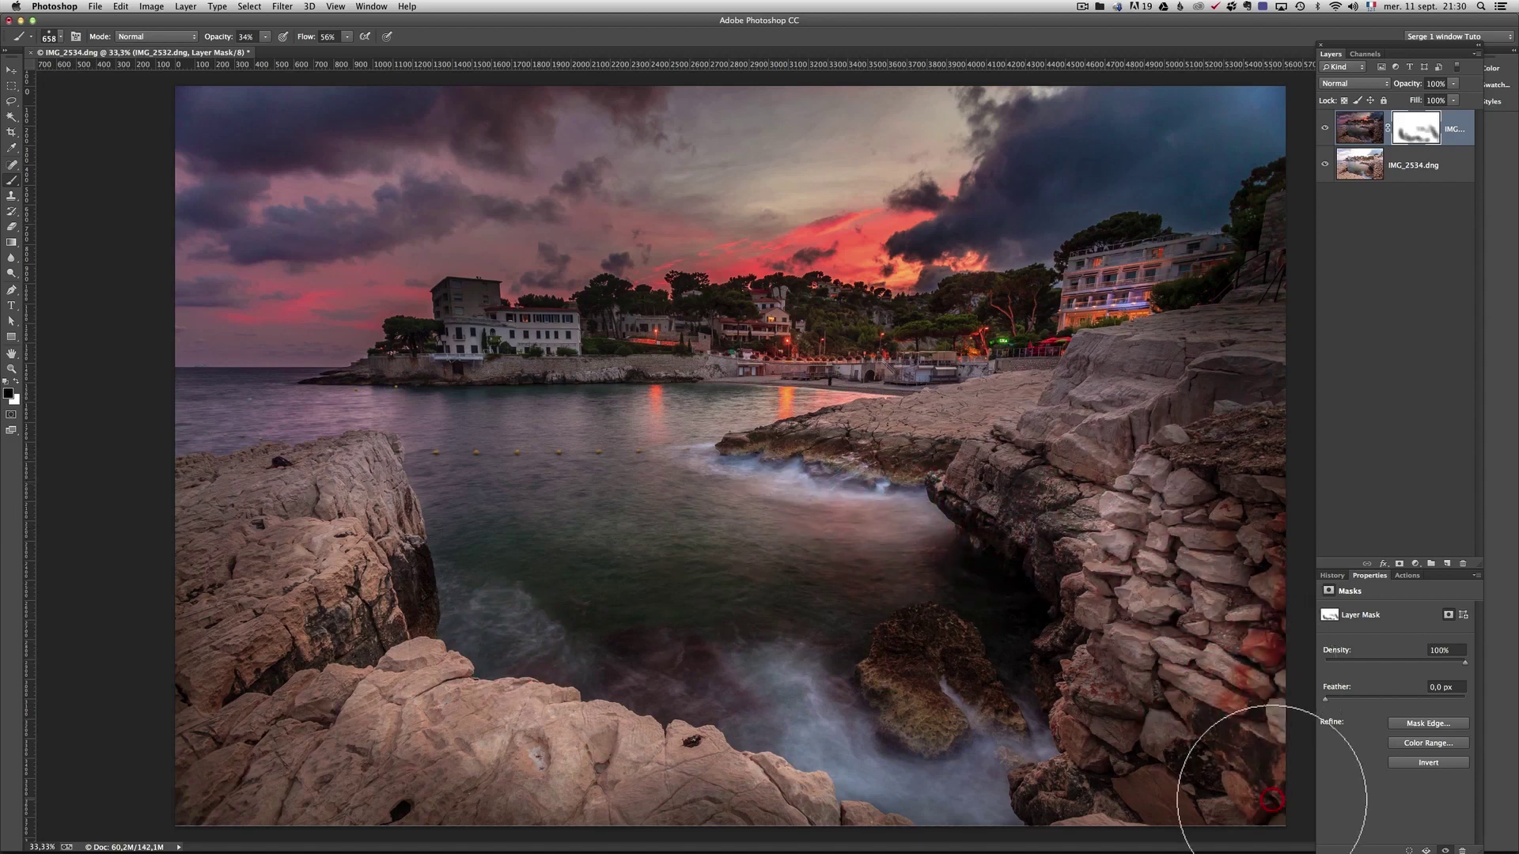
left_click_drag(1108, 795, 1134, 777)
left_click(1227, 535)
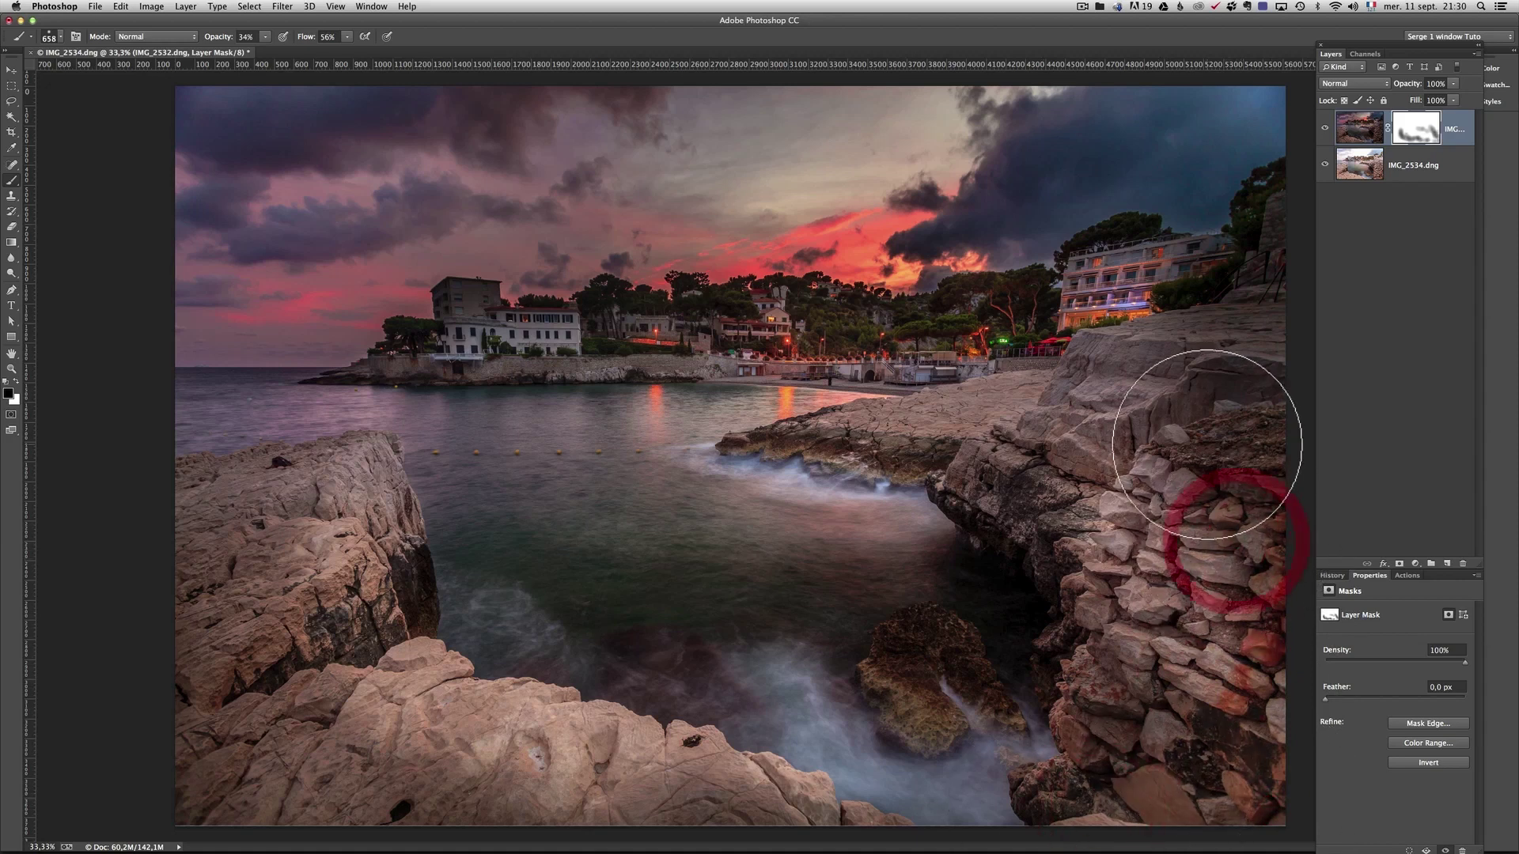
left_click(1211, 448)
left_click(1097, 460)
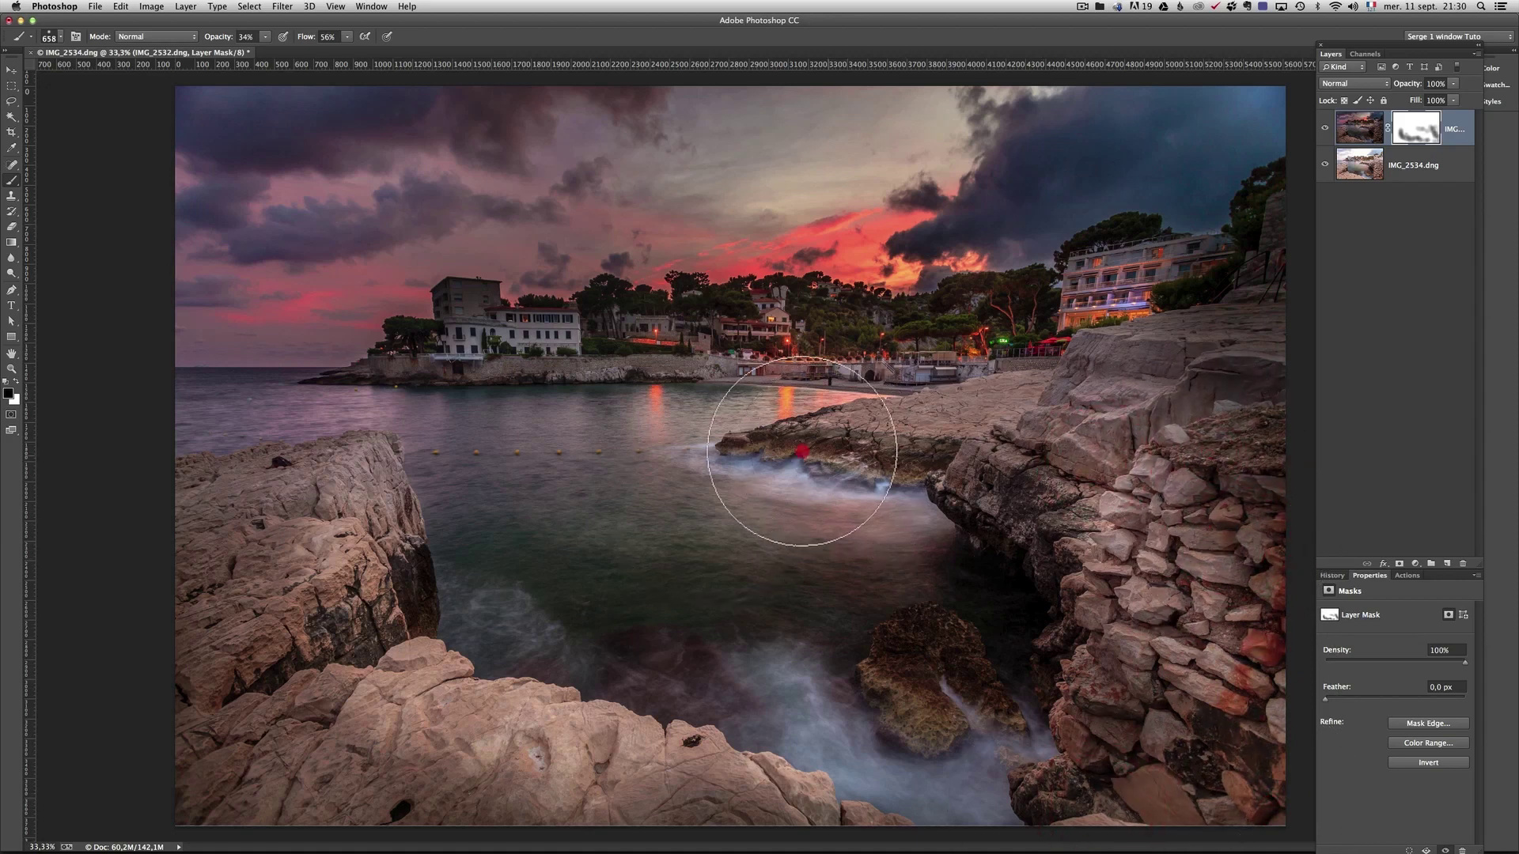
Paint the dark layer off the water and remaining rocks, then lower mask density to about 73%.
mouse_move(490, 439)
left_mouse_down()
mouse_move(120, 436)
mouse_move(797, 549)
mouse_move(641, 586)
mouse_move(729, 583)
mouse_move(1074, 732)
mouse_move(1034, 762)
mouse_move(600, 661)
mouse_move(610, 671)
left_mouse_up()
left_click(932, 773)
left_click(1096, 777)
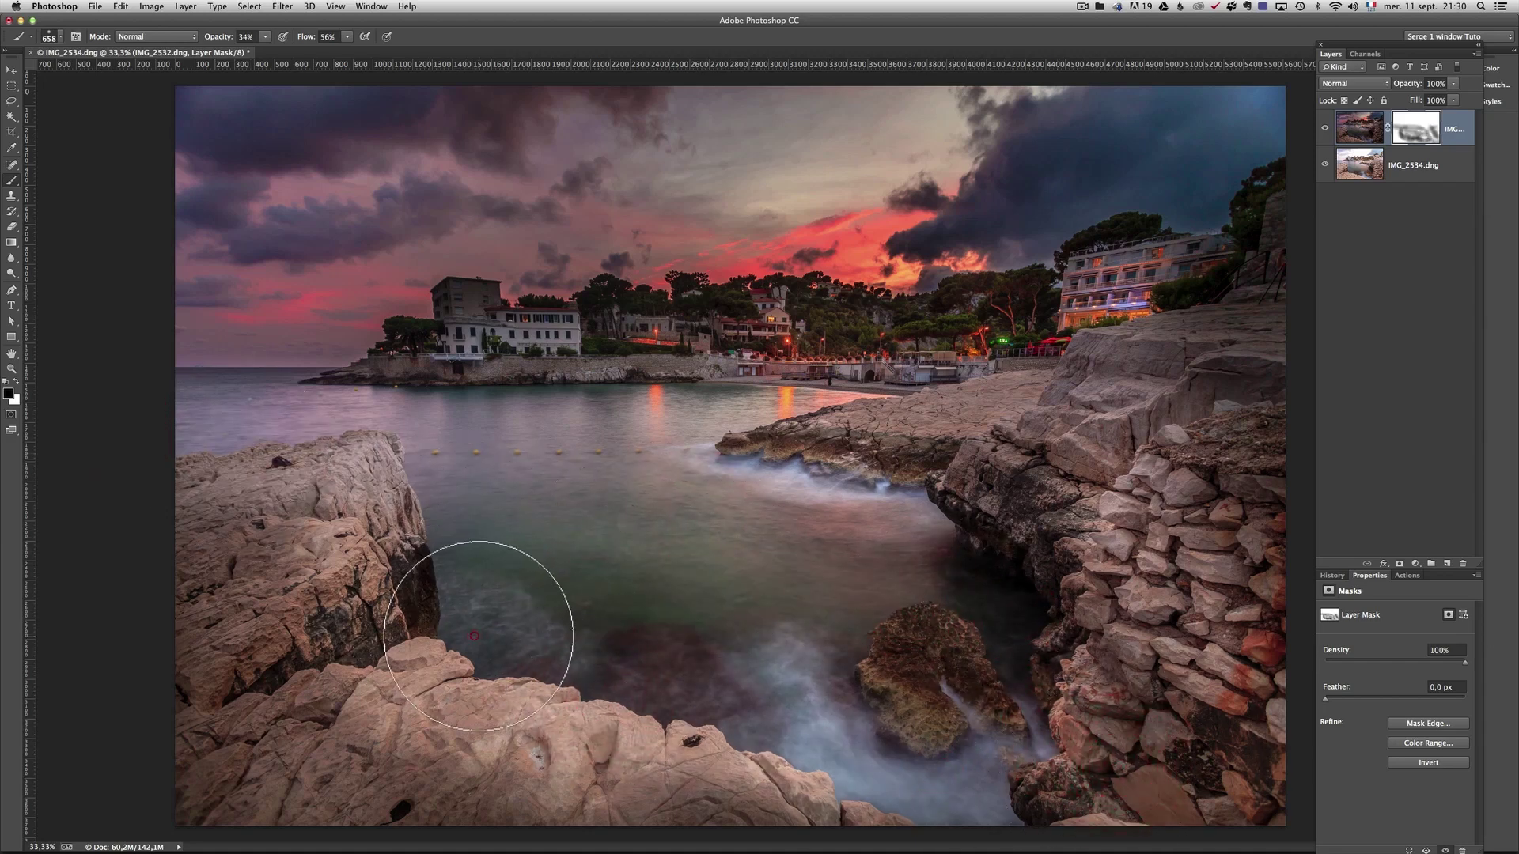
left_click_drag(320, 523, 320, 522)
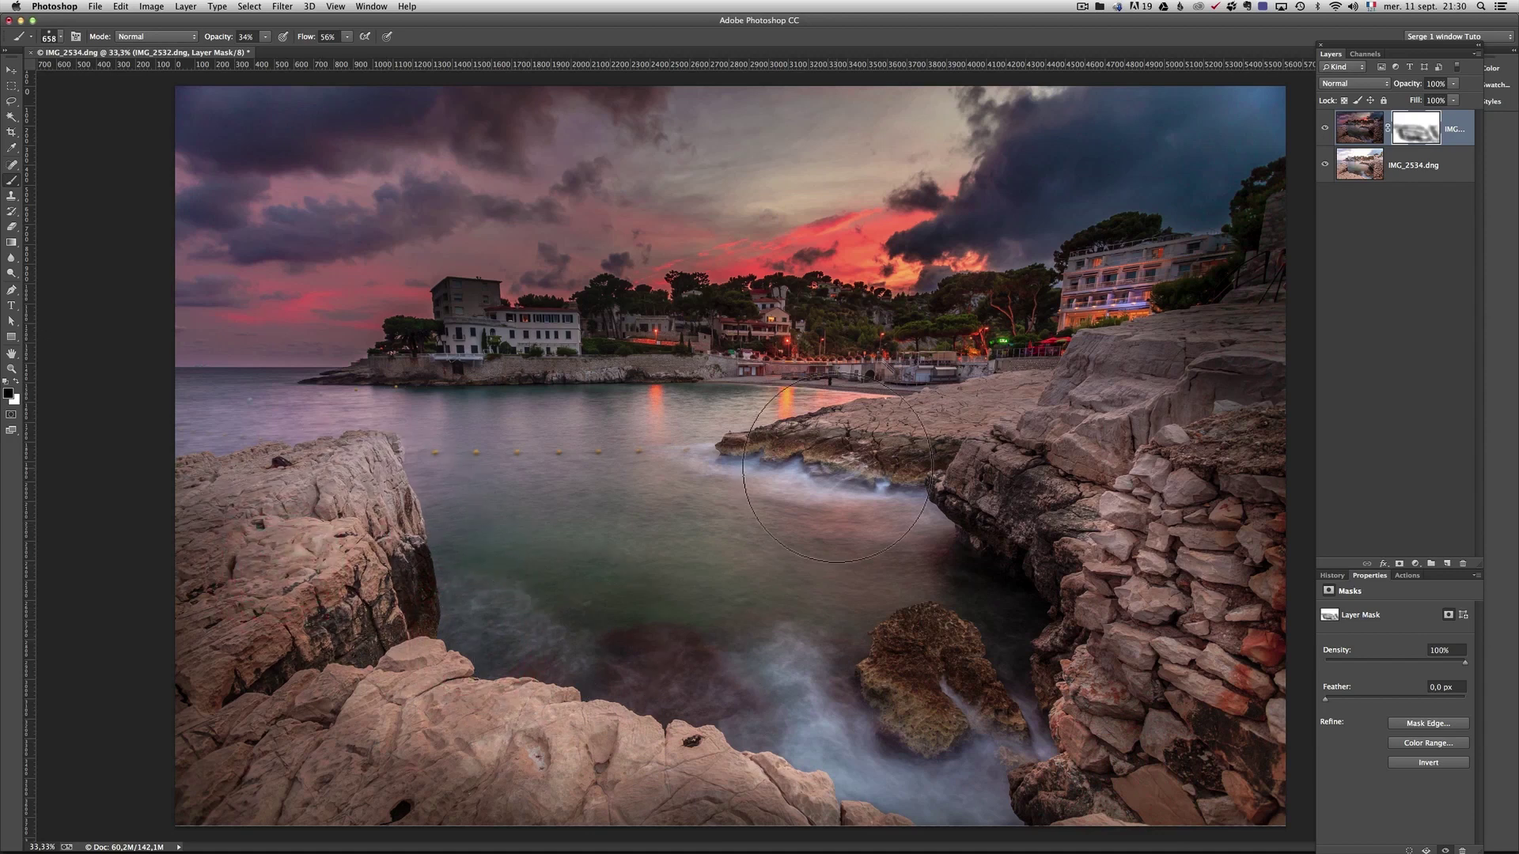
left_click(1091, 522)
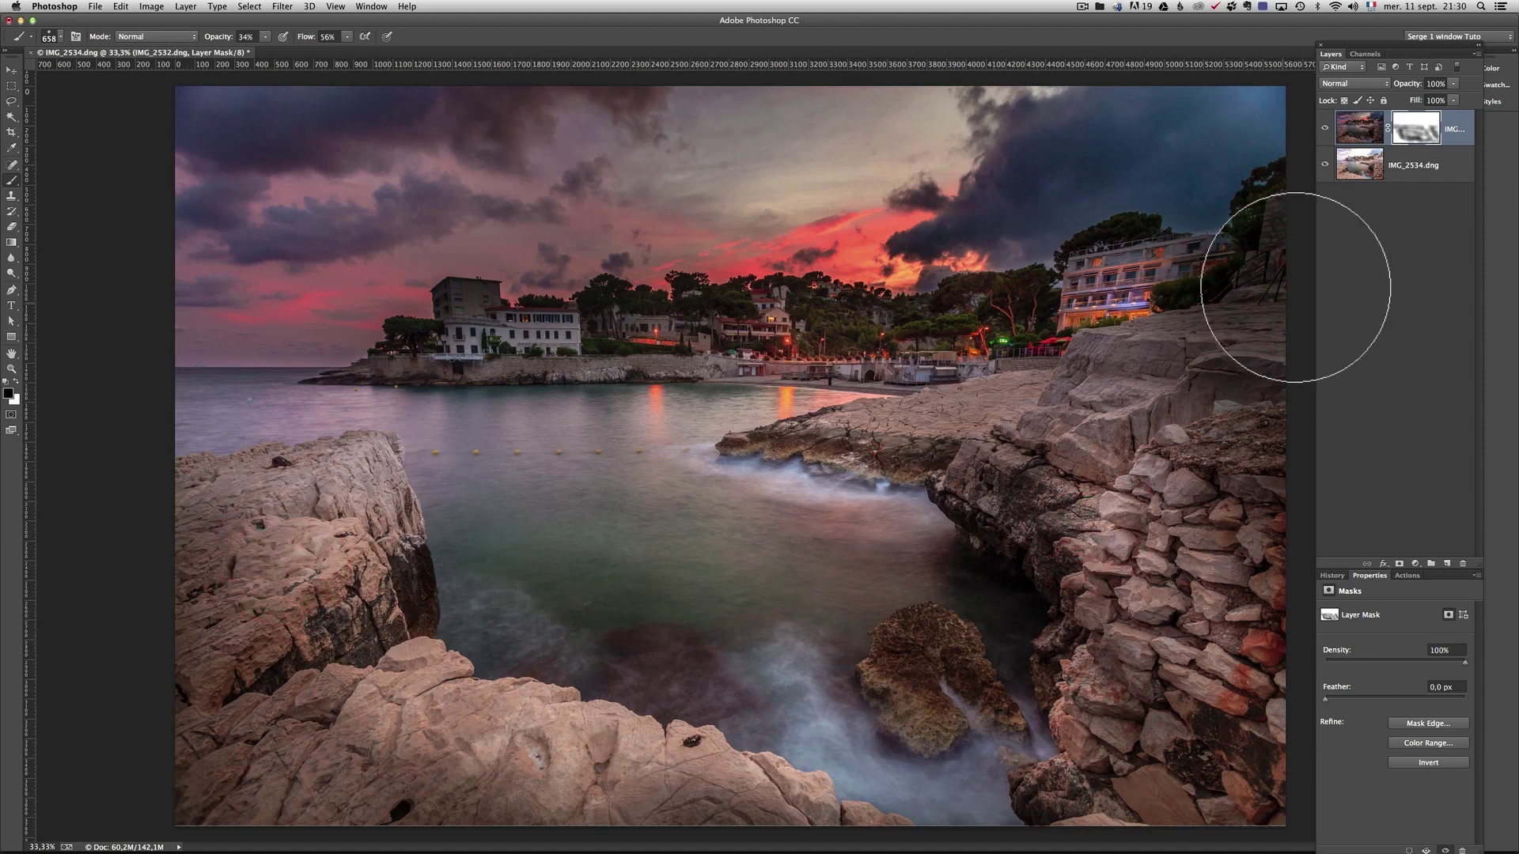
left_click(1424, 133)
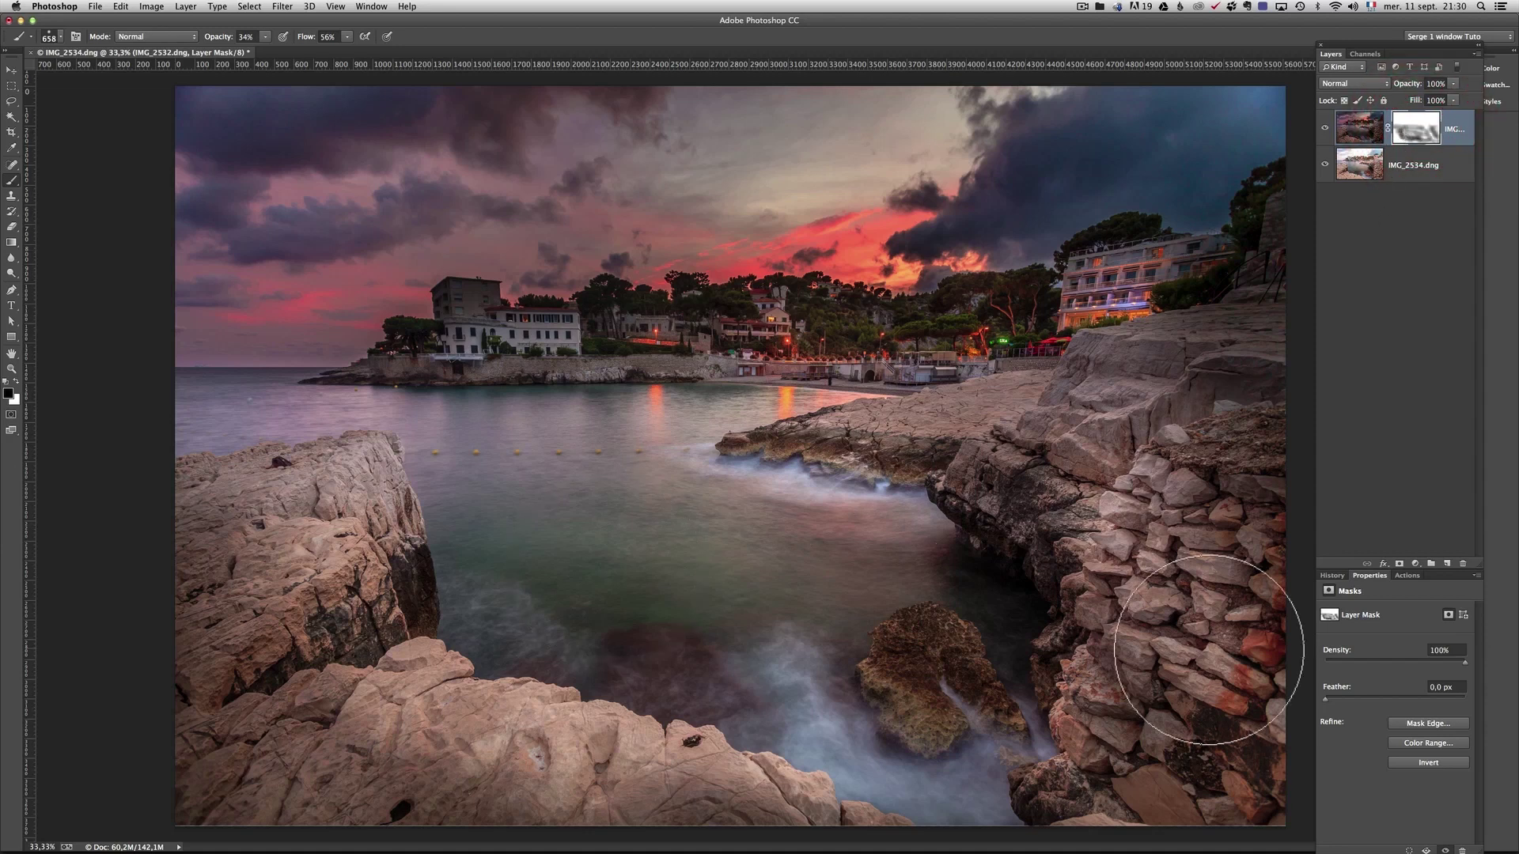
mouse_move(1465, 667)
left_mouse_down()
mouse_move(1394, 669)
mouse_move(1477, 669)
mouse_move(1460, 668)
left_mouse_up()
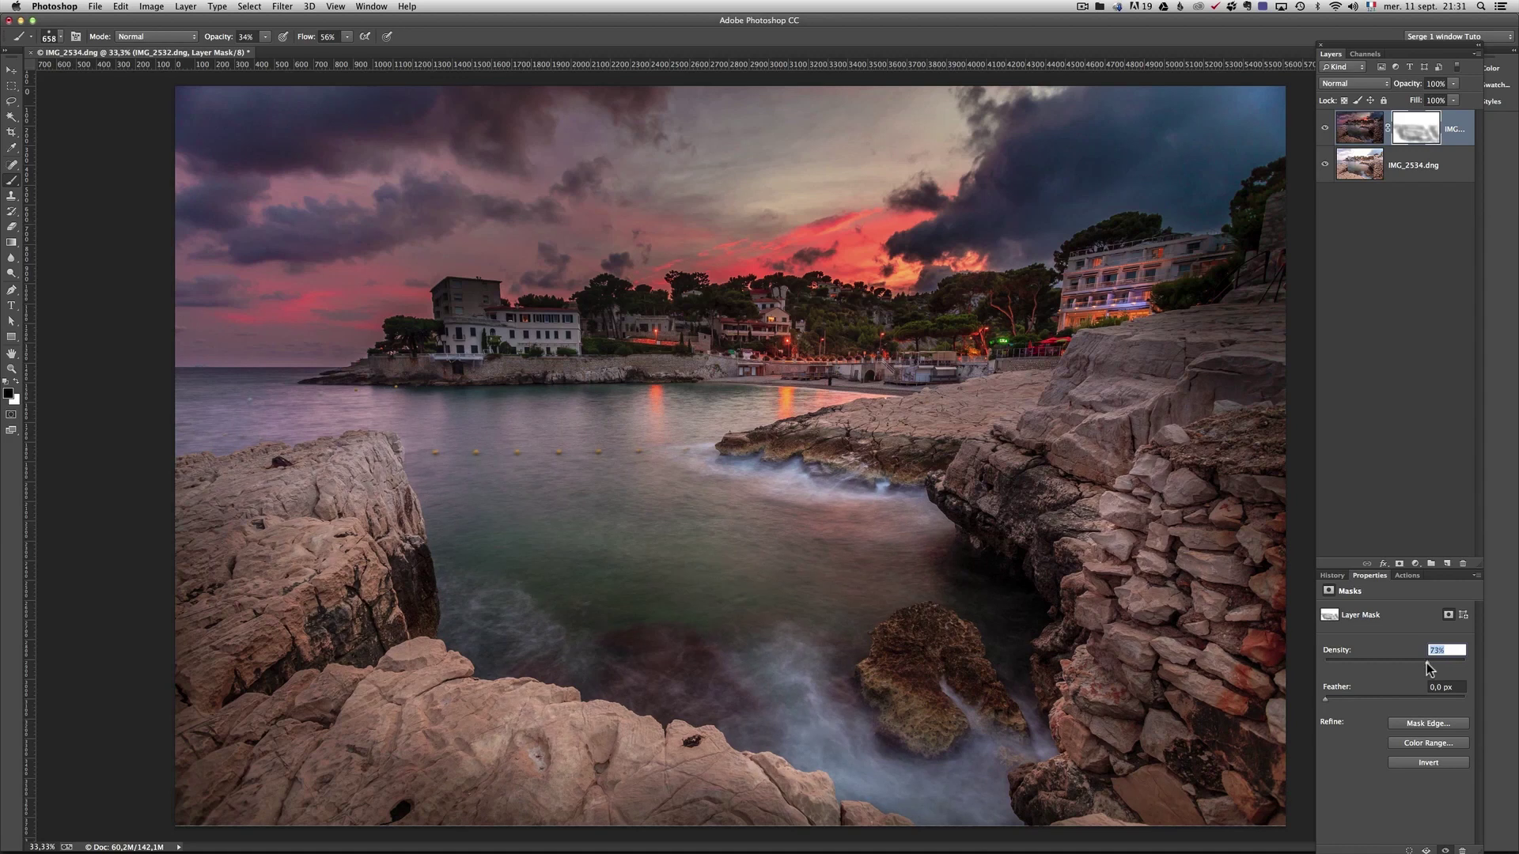
Confirm the lowered 73% mask density.
left_click(1422, 668)
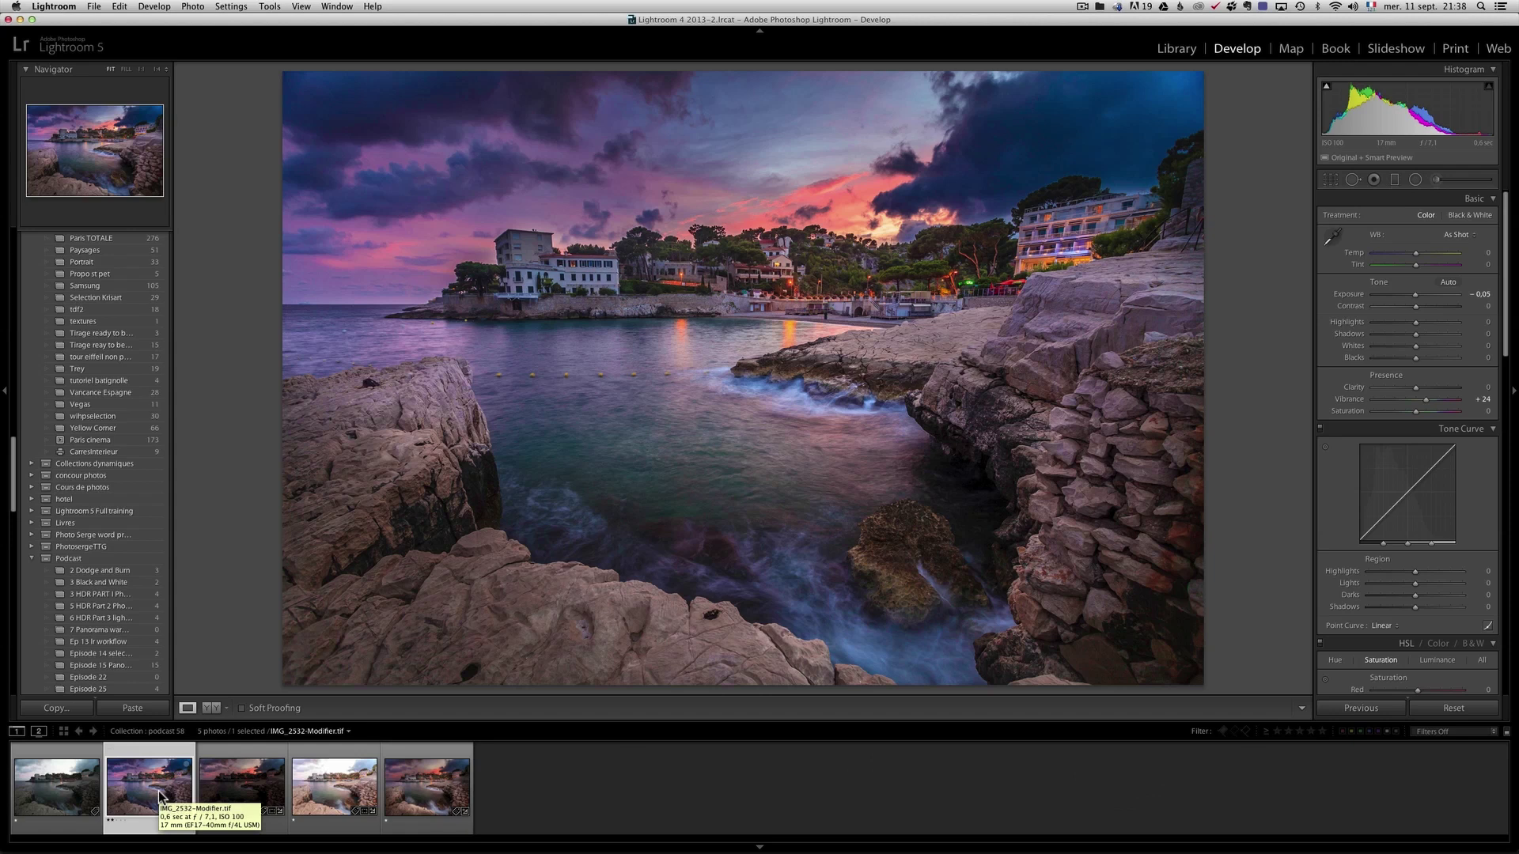
Switch from Lightroom to Chrome showing the photoserge.com packages page.
key("super+Tab")
left_click(506, 446)
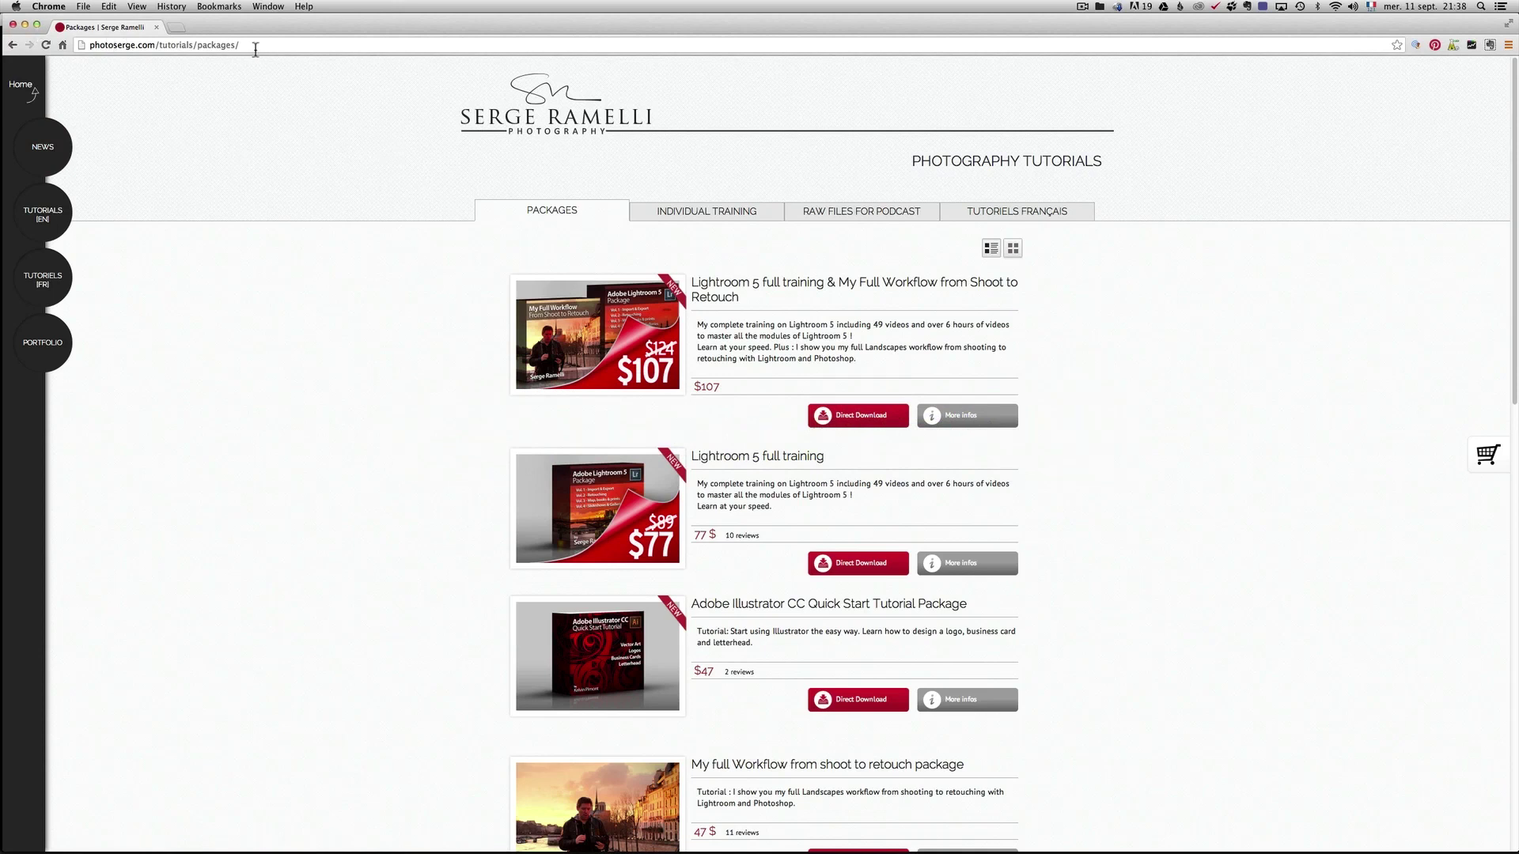
Browse the Packages page, then open Individual Training and scroll its Lightroom 5 trainings list.
scroll(837, 449, "down", 5)
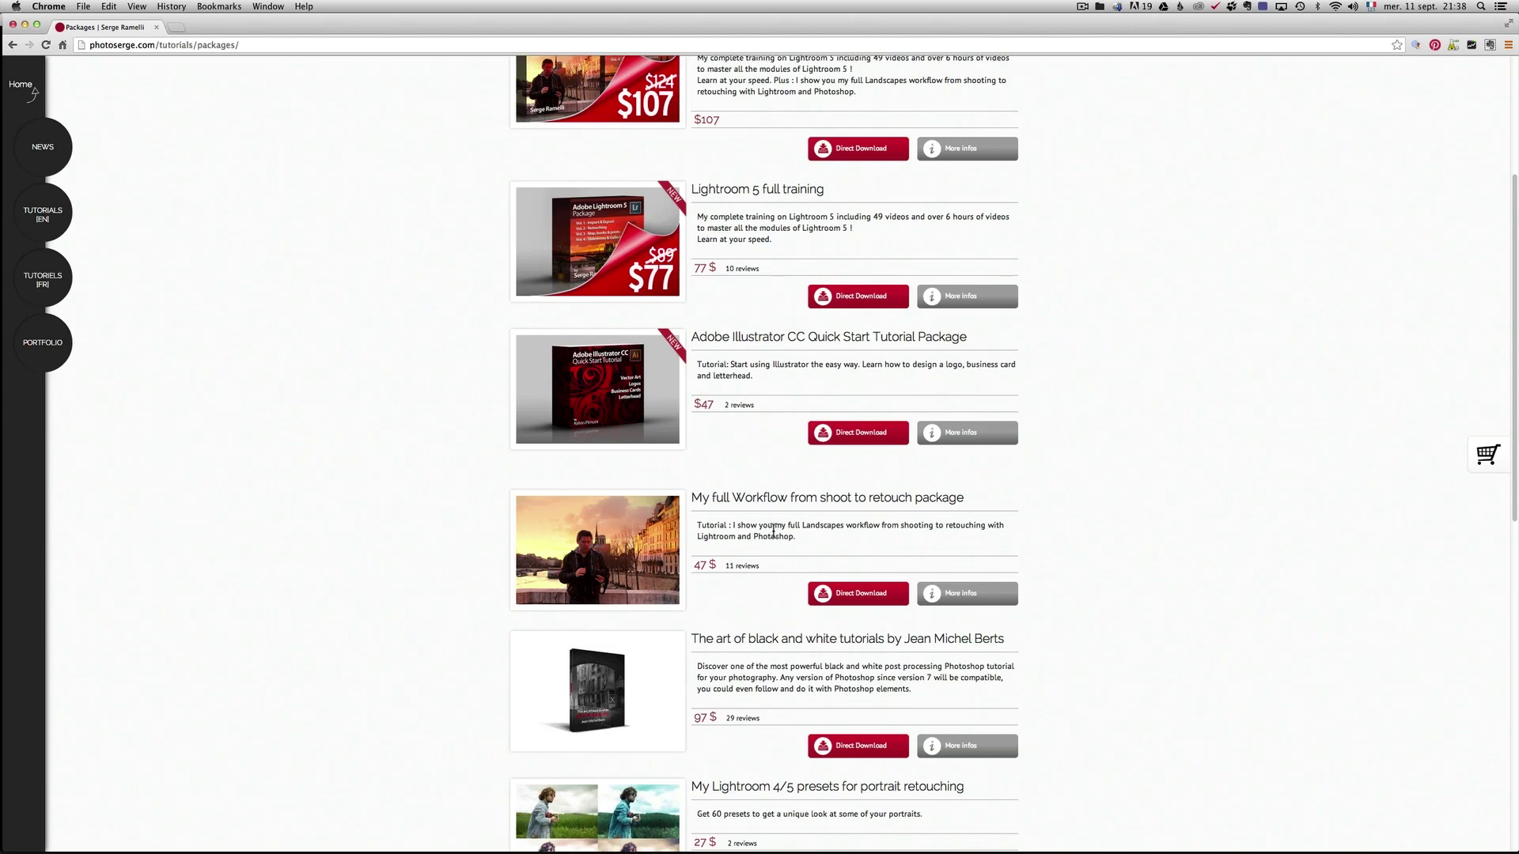
scroll(771, 532, "up", 3)
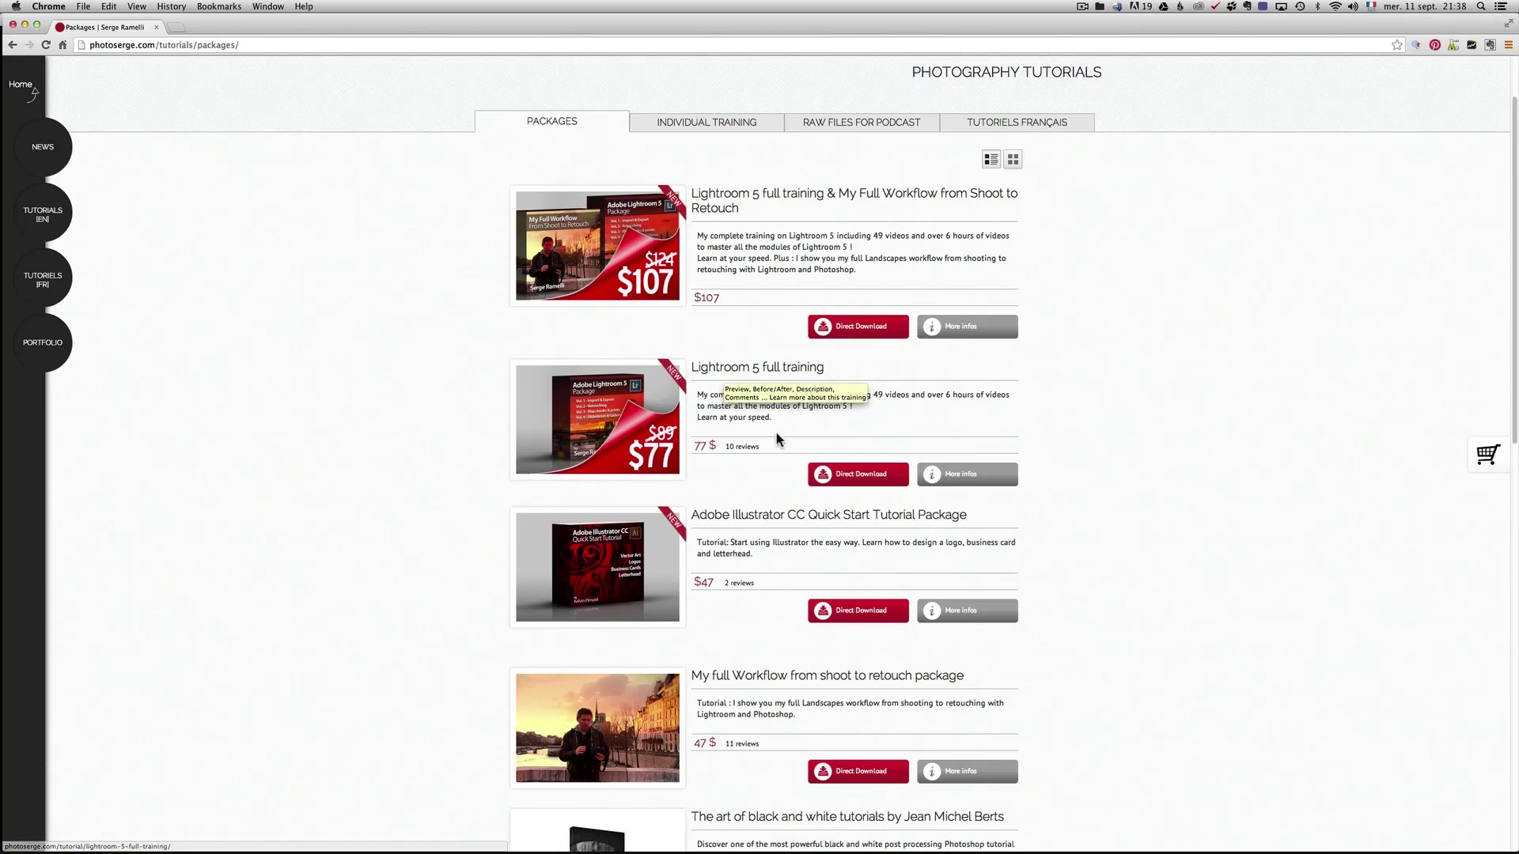
left_click(670, 128)
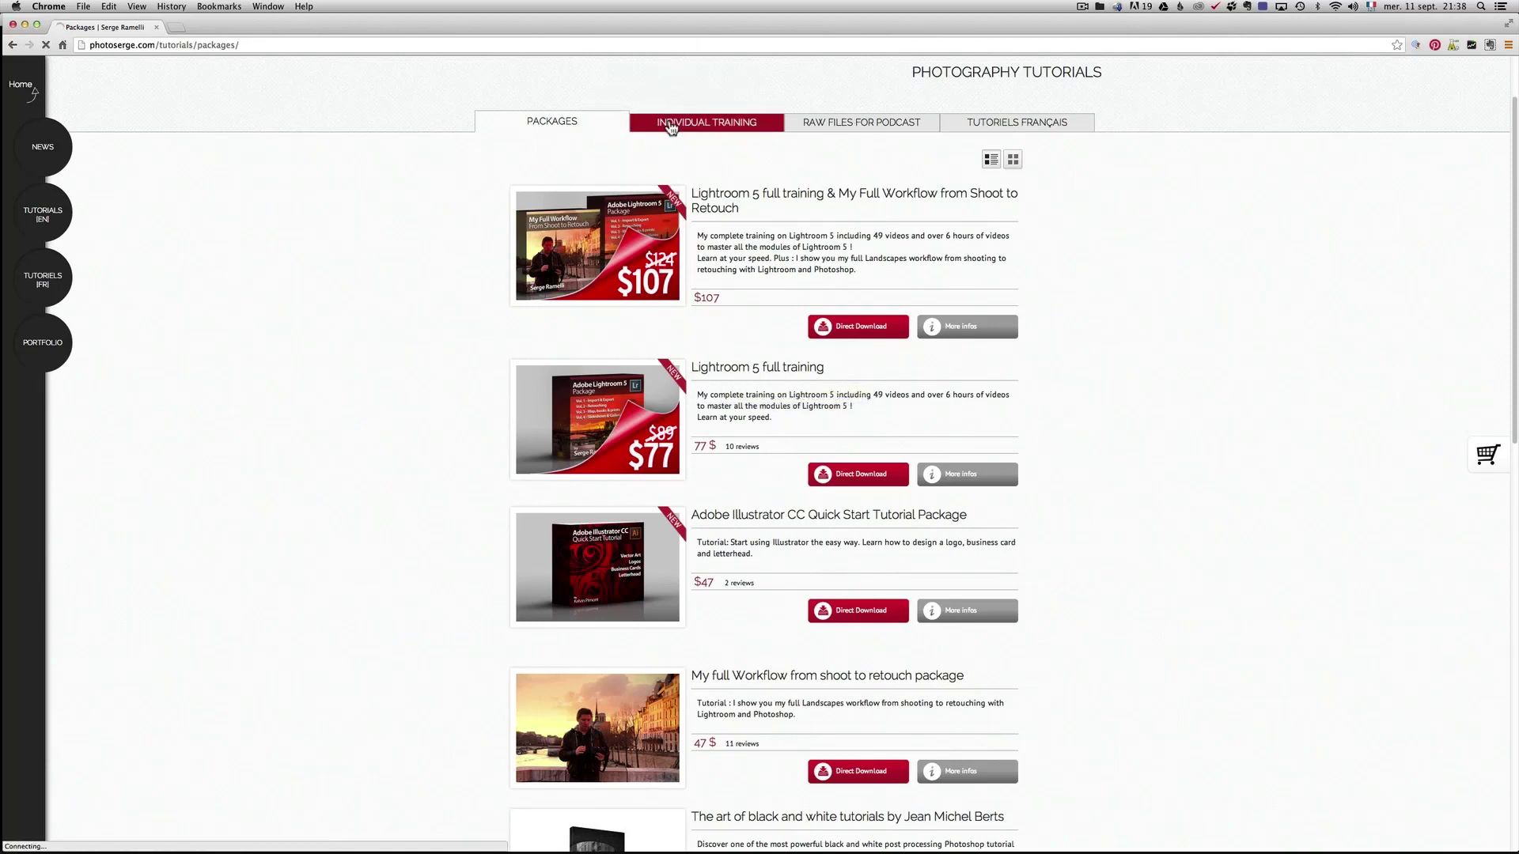
left_click(680, 130)
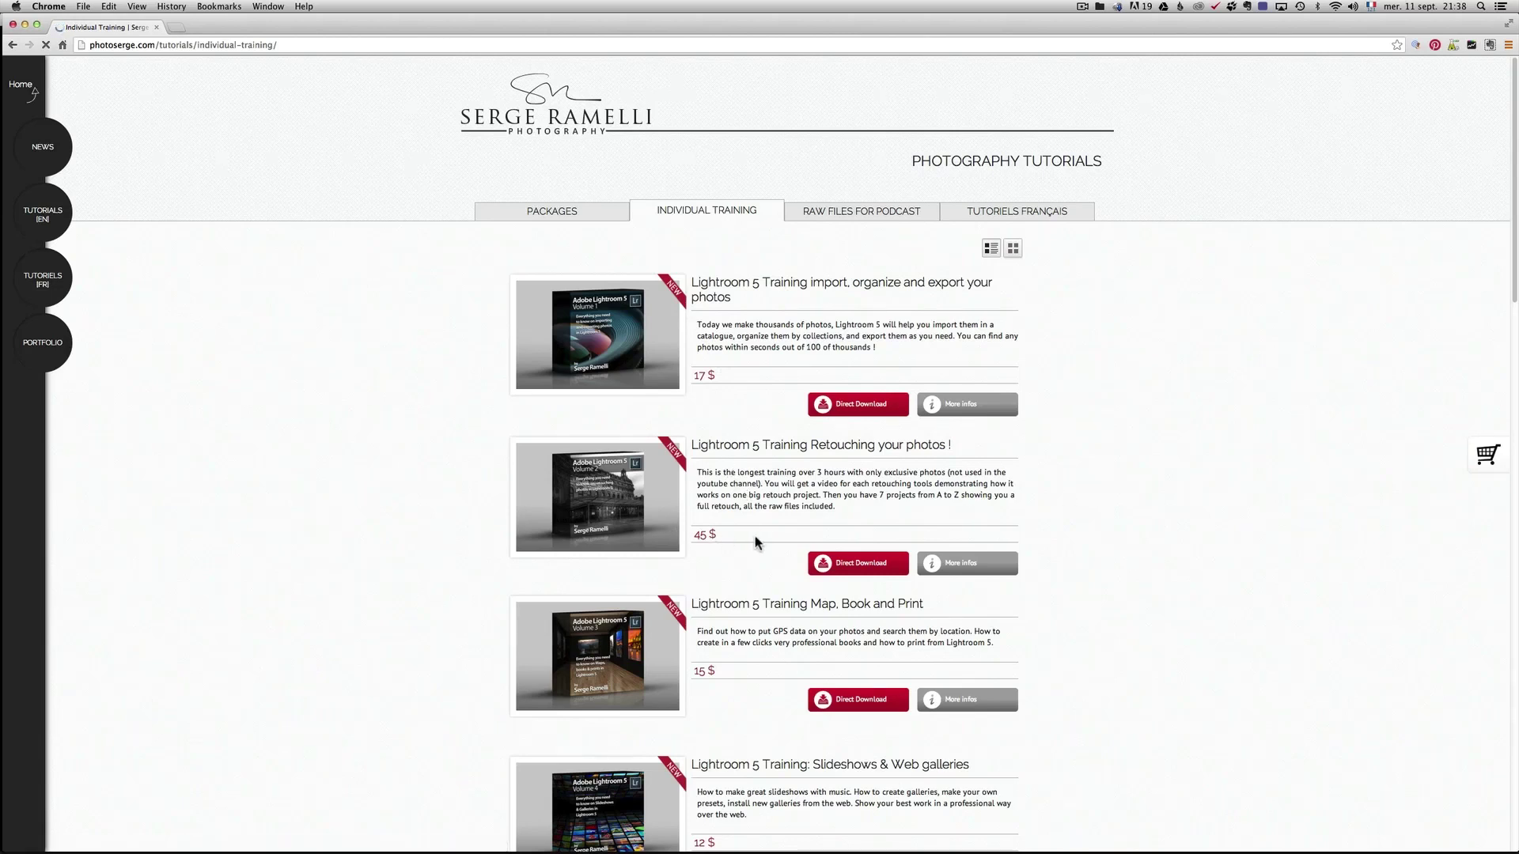
scroll(736, 536, "down", 2)
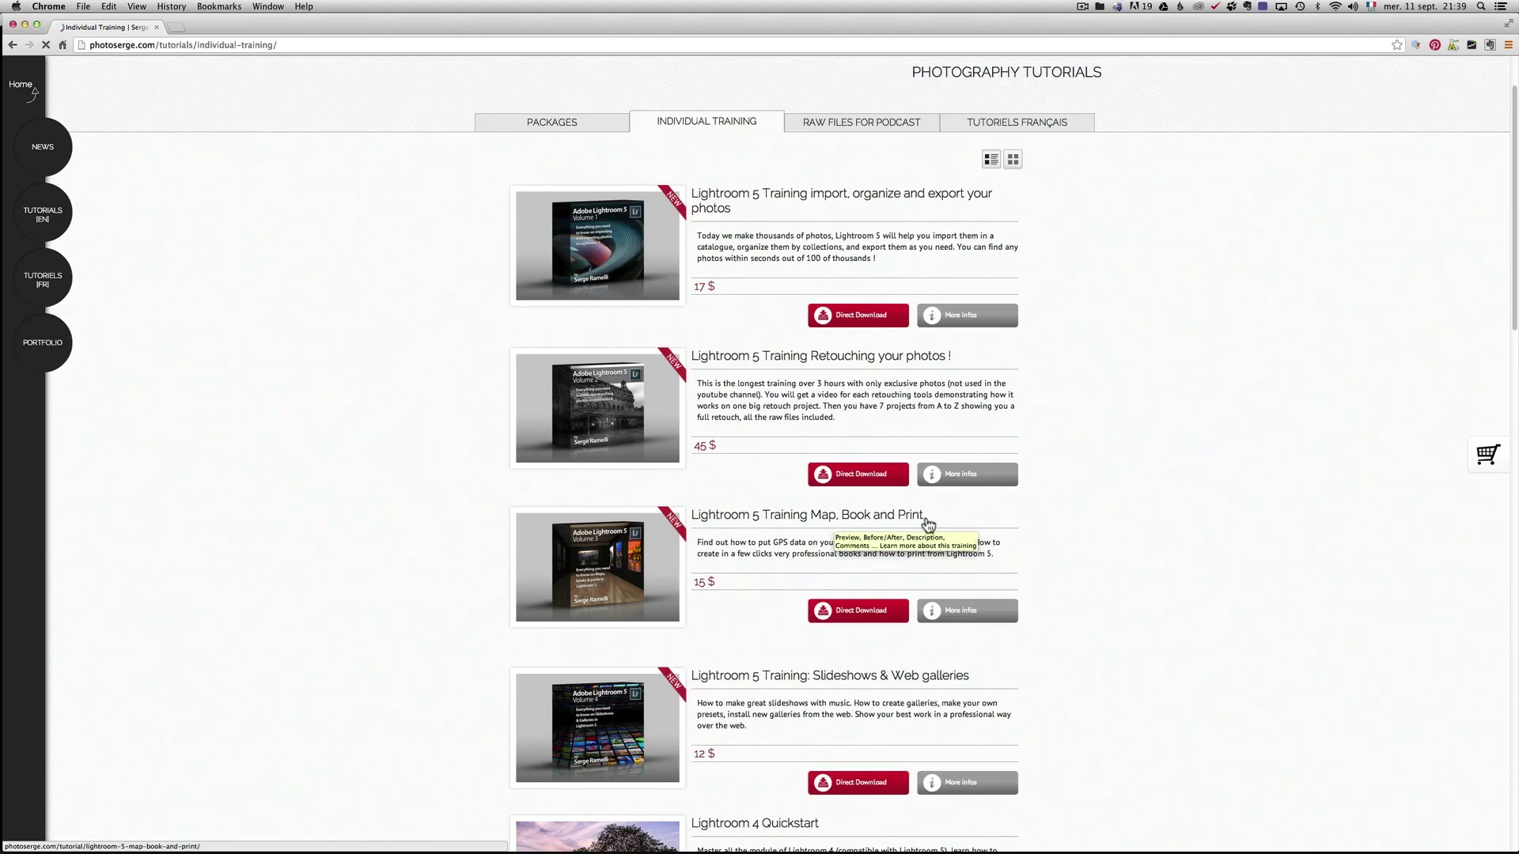
scroll(764, 657, "down", 2)
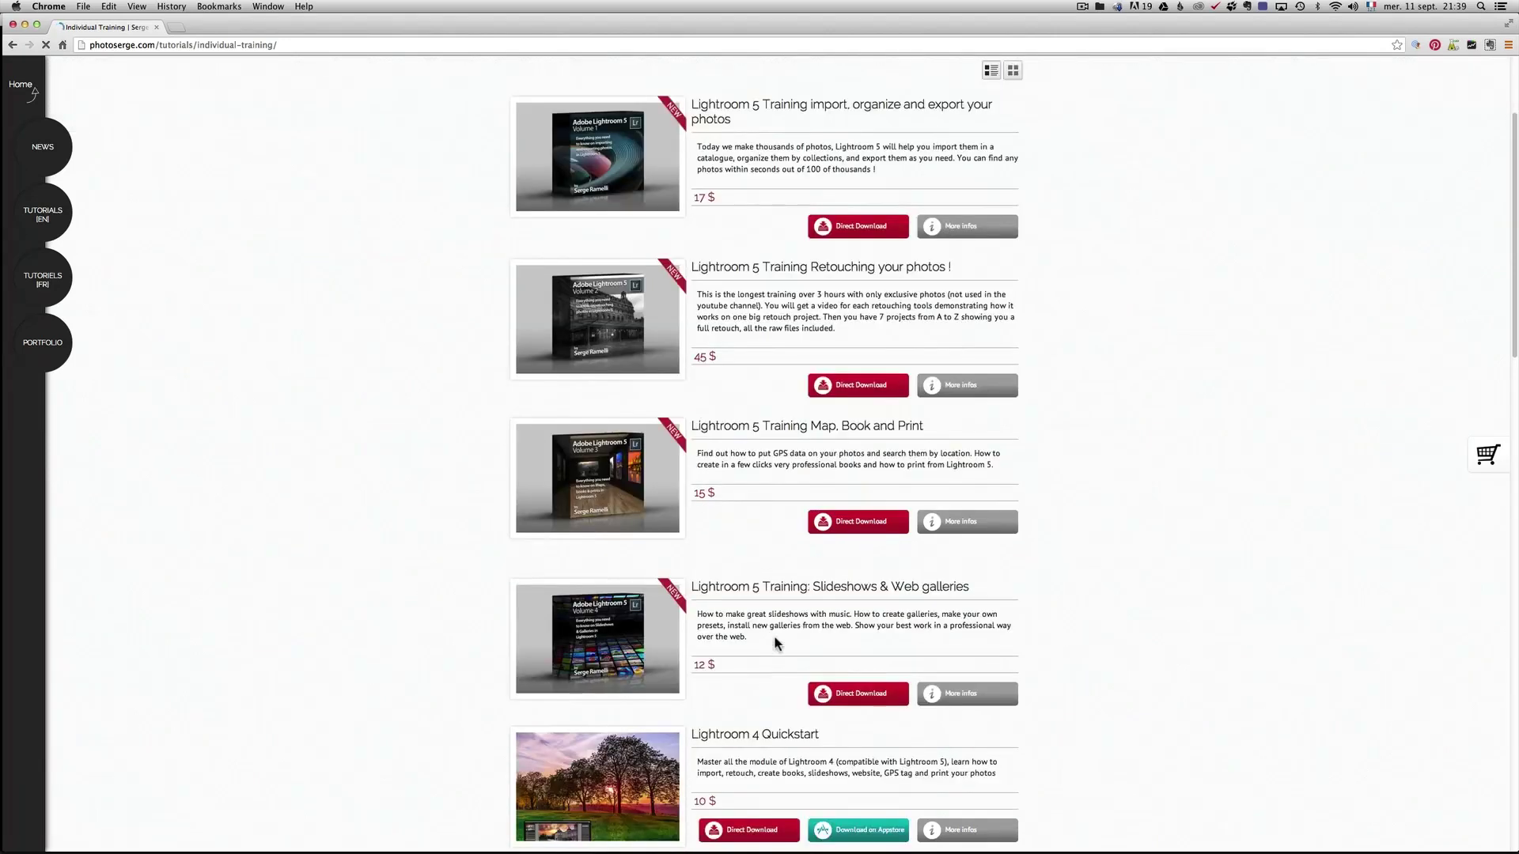
scroll(926, 604, "up", 4)
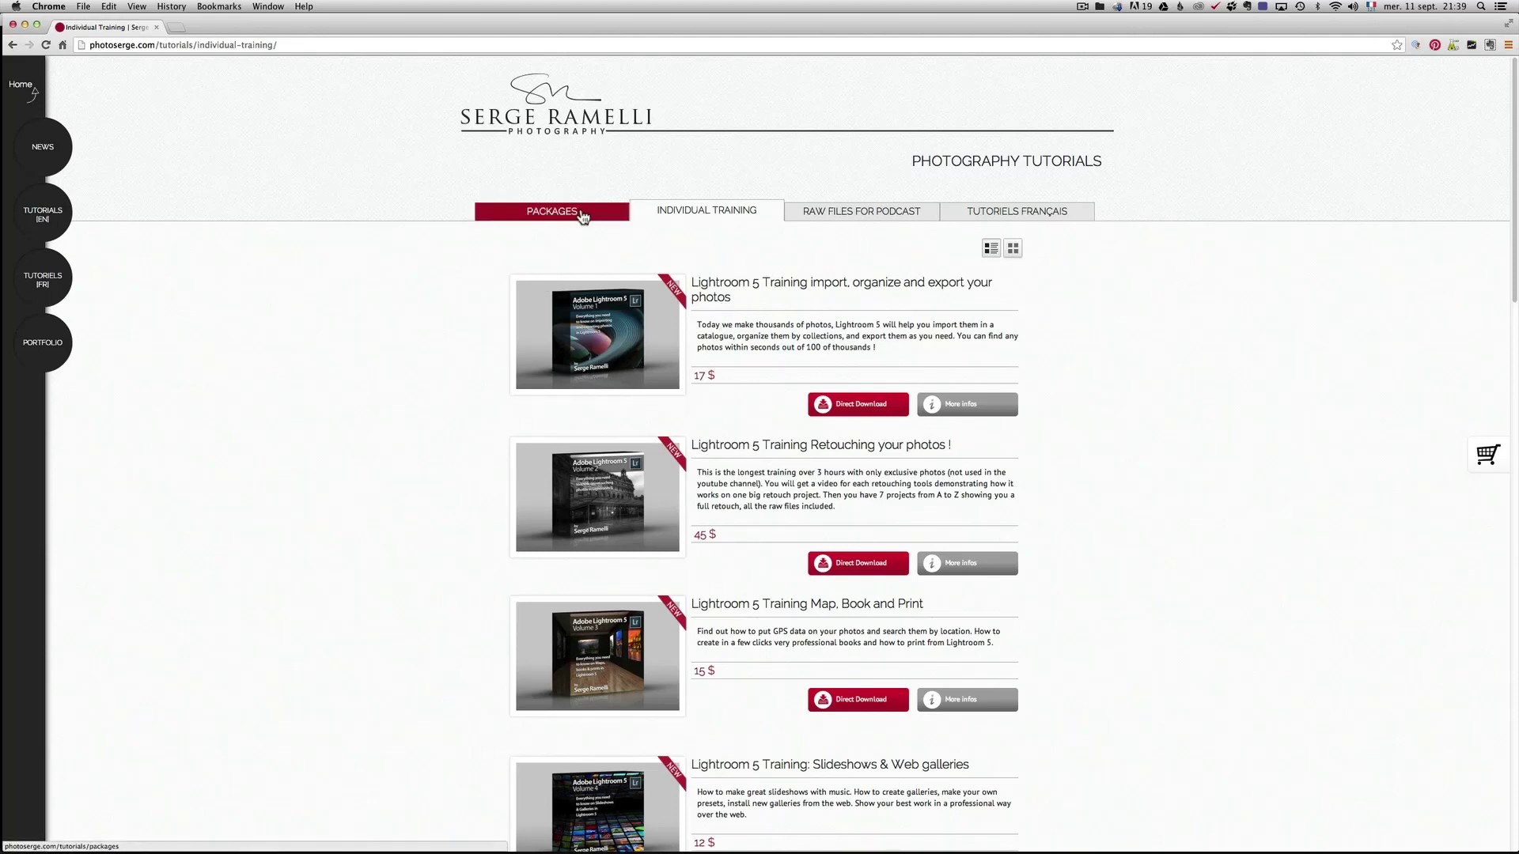
Go back to Packages, browse the tutorial bundles, then switch back to Lightroom.
left_click(583, 217)
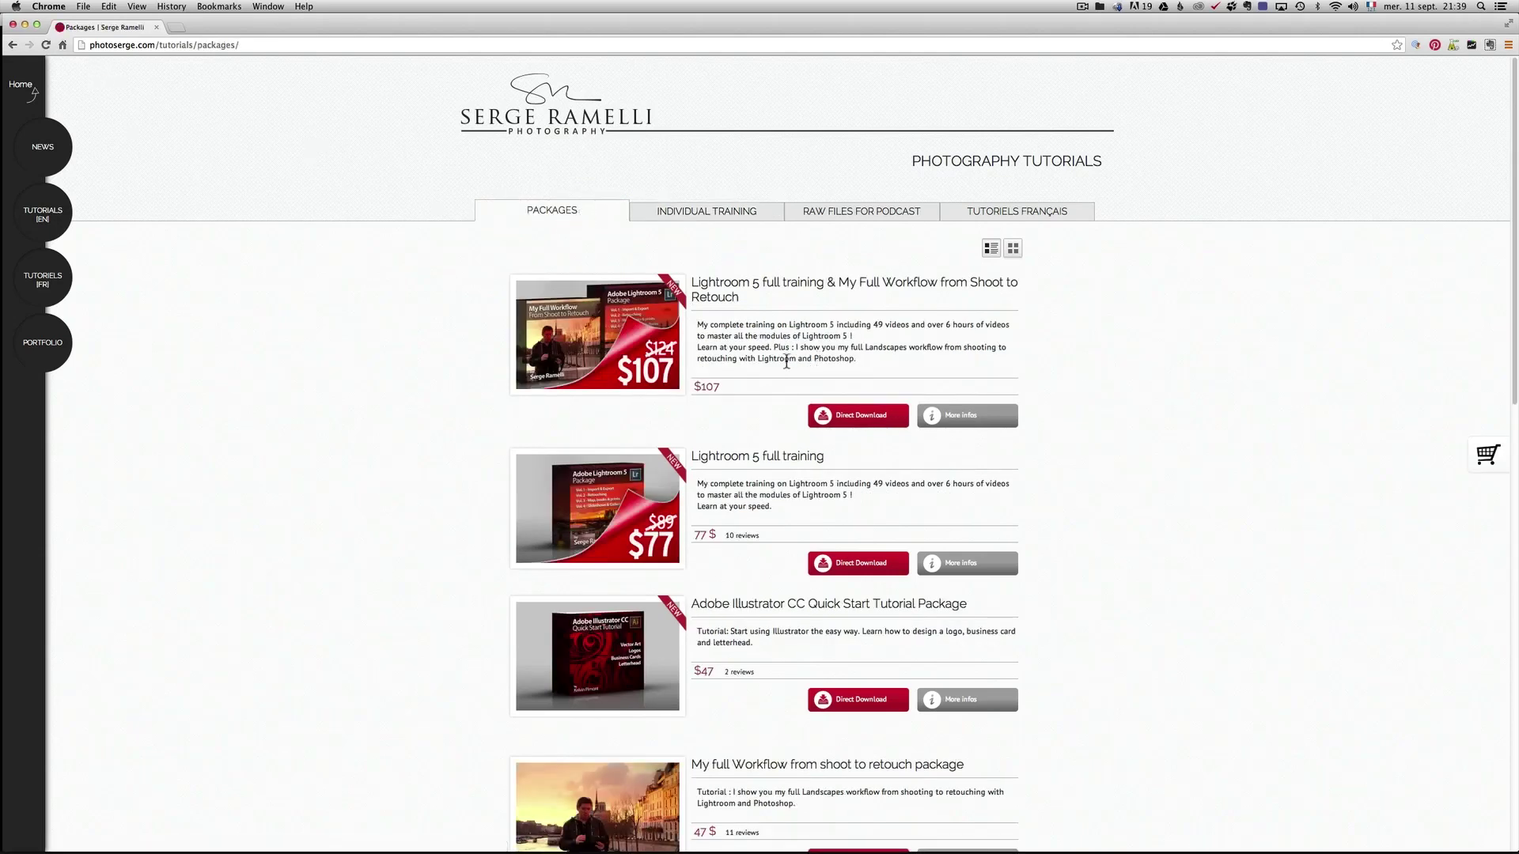
scroll(812, 369, "down", 3)
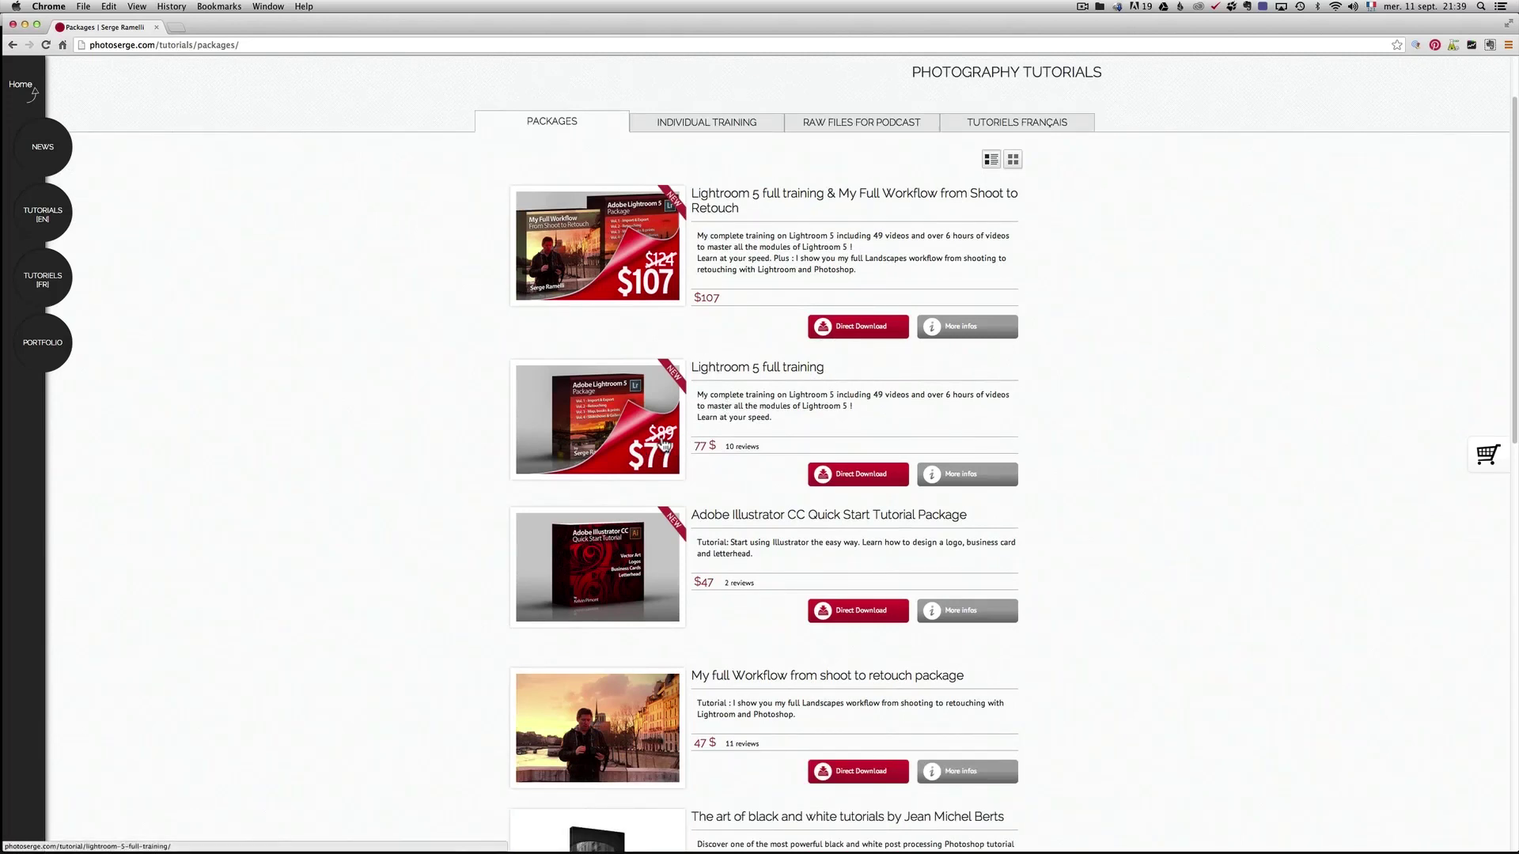
scroll(772, 443, "up", 3)
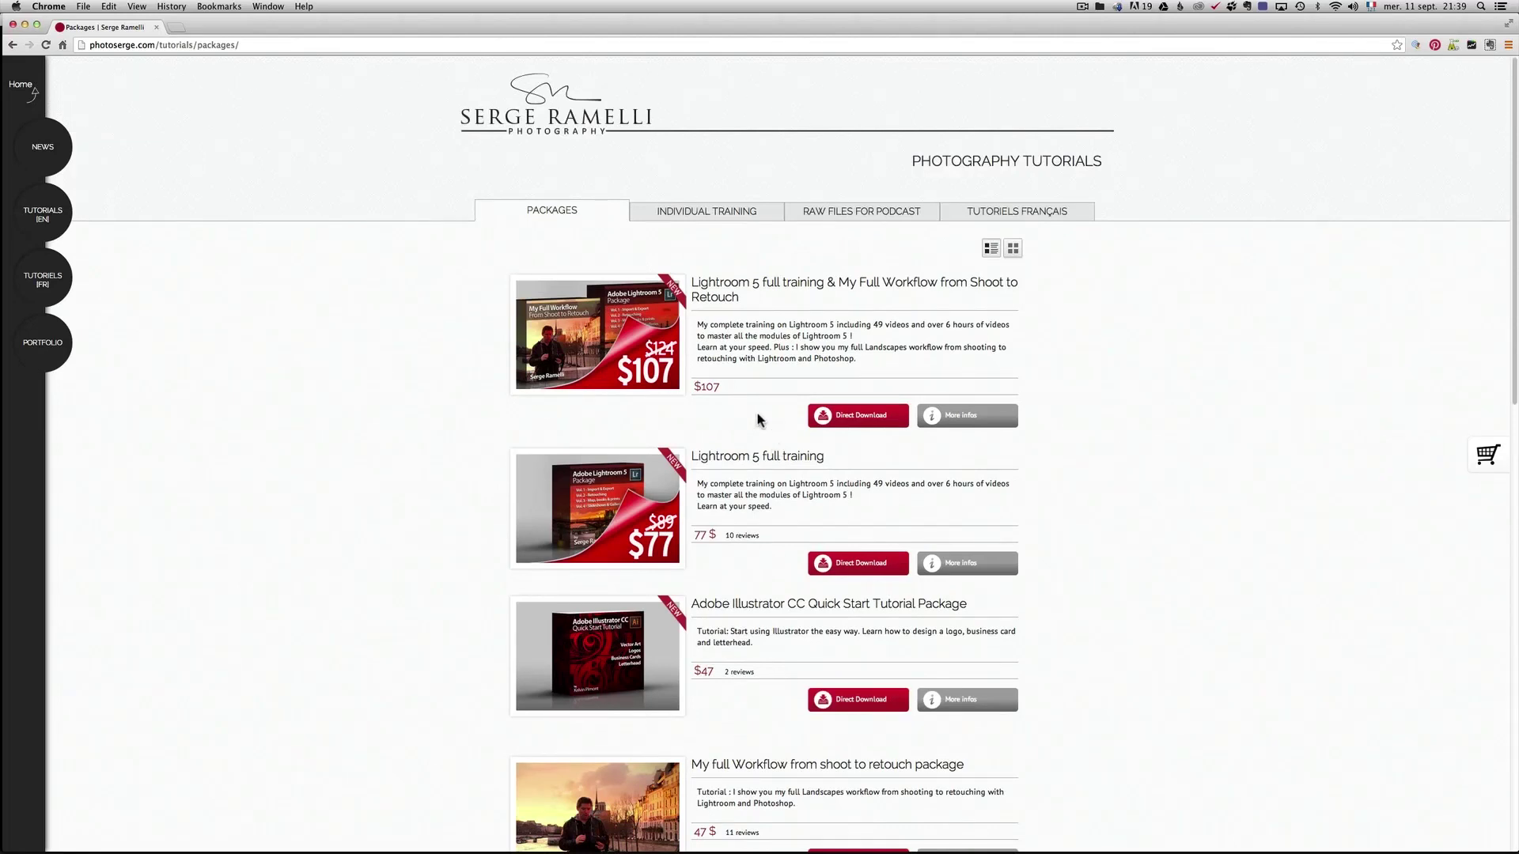
scroll(718, 713, "down", 3)
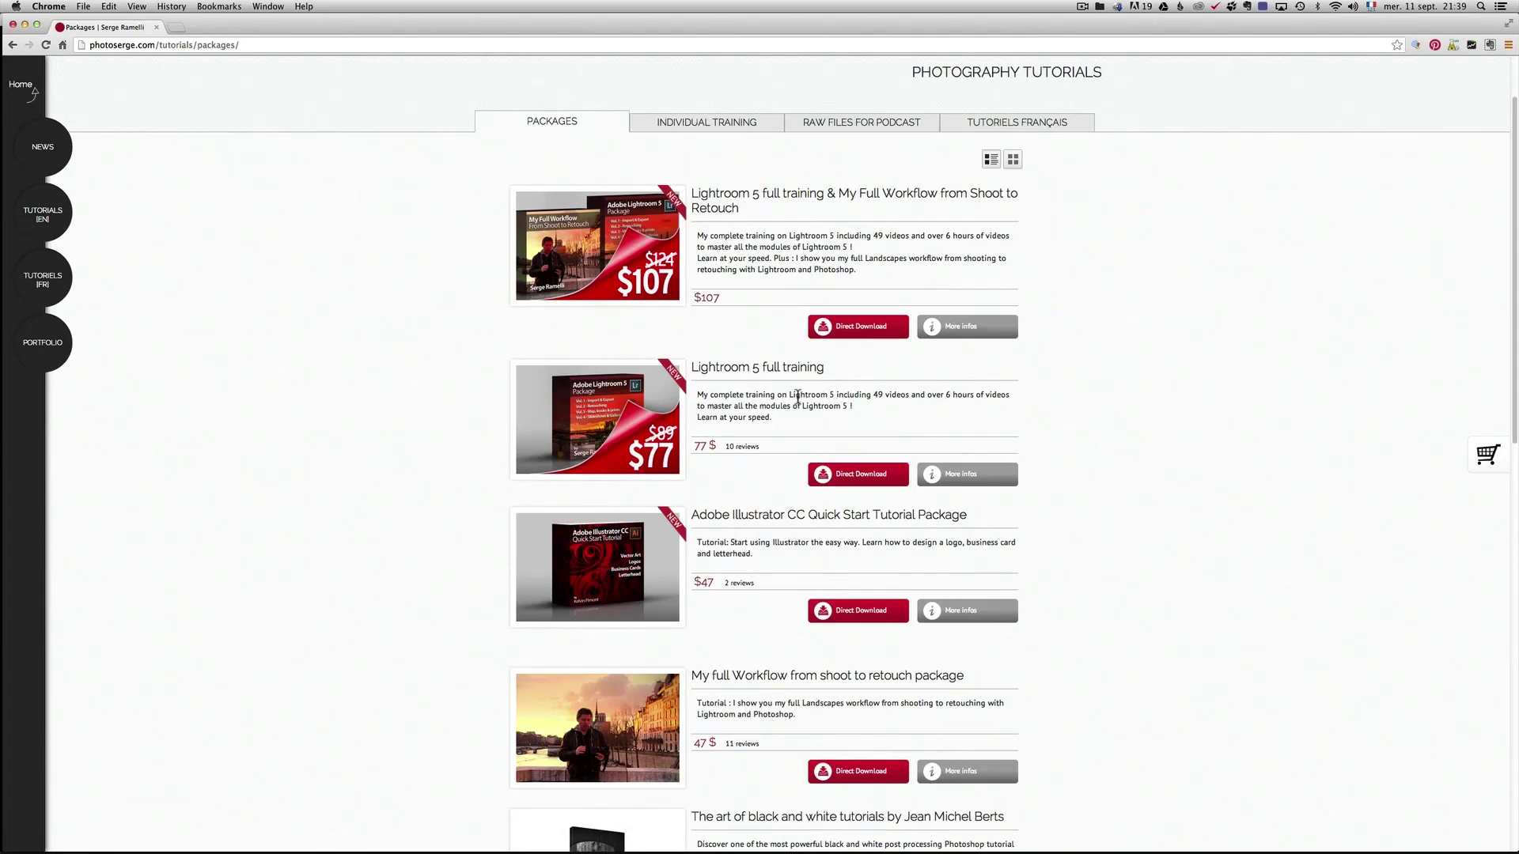
scroll(796, 396, "up", 3)
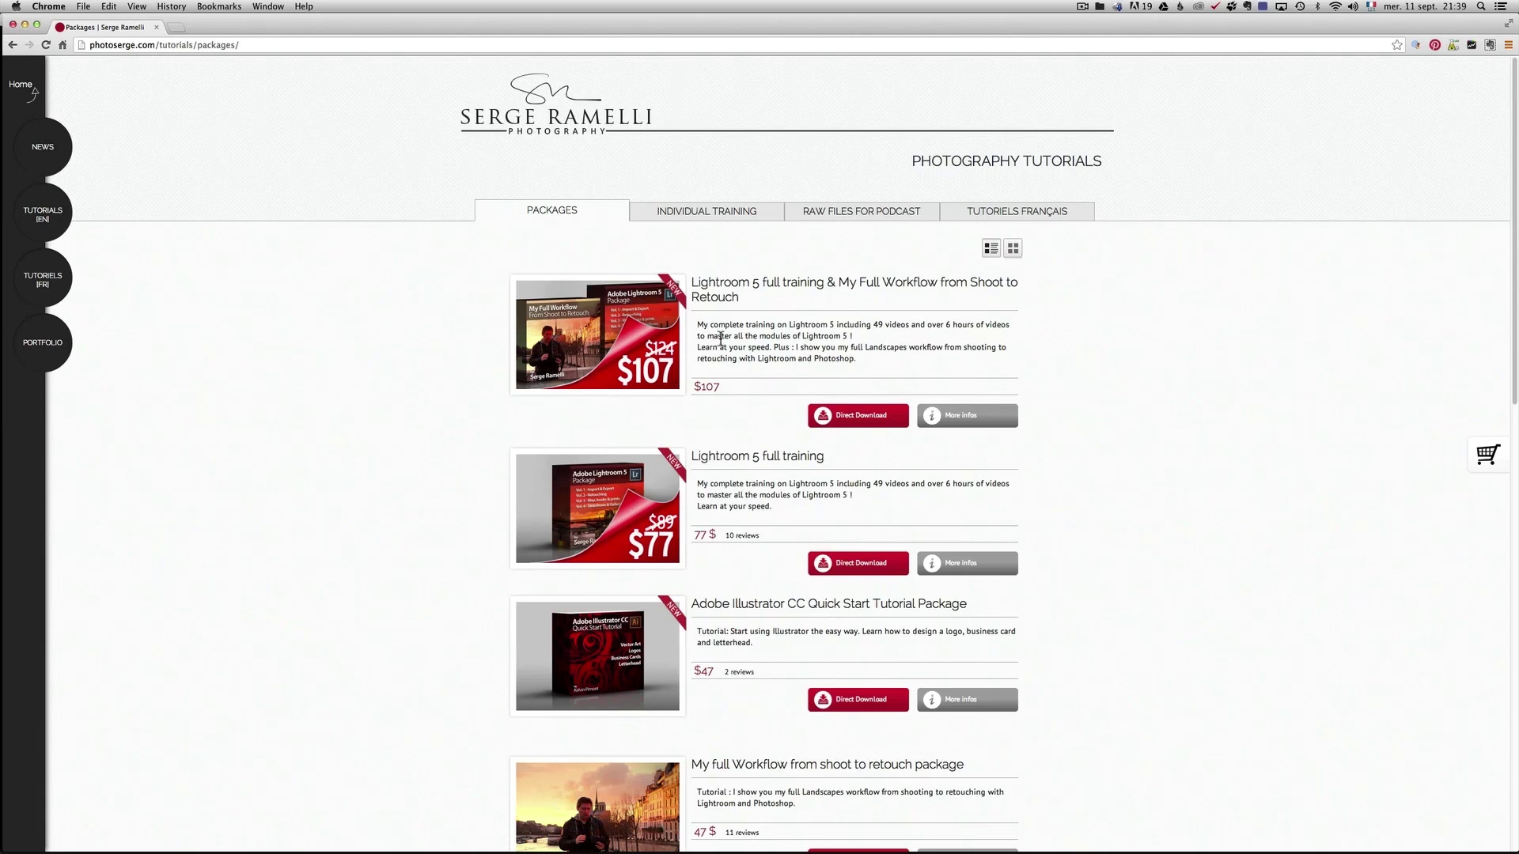
key("super+Tab")
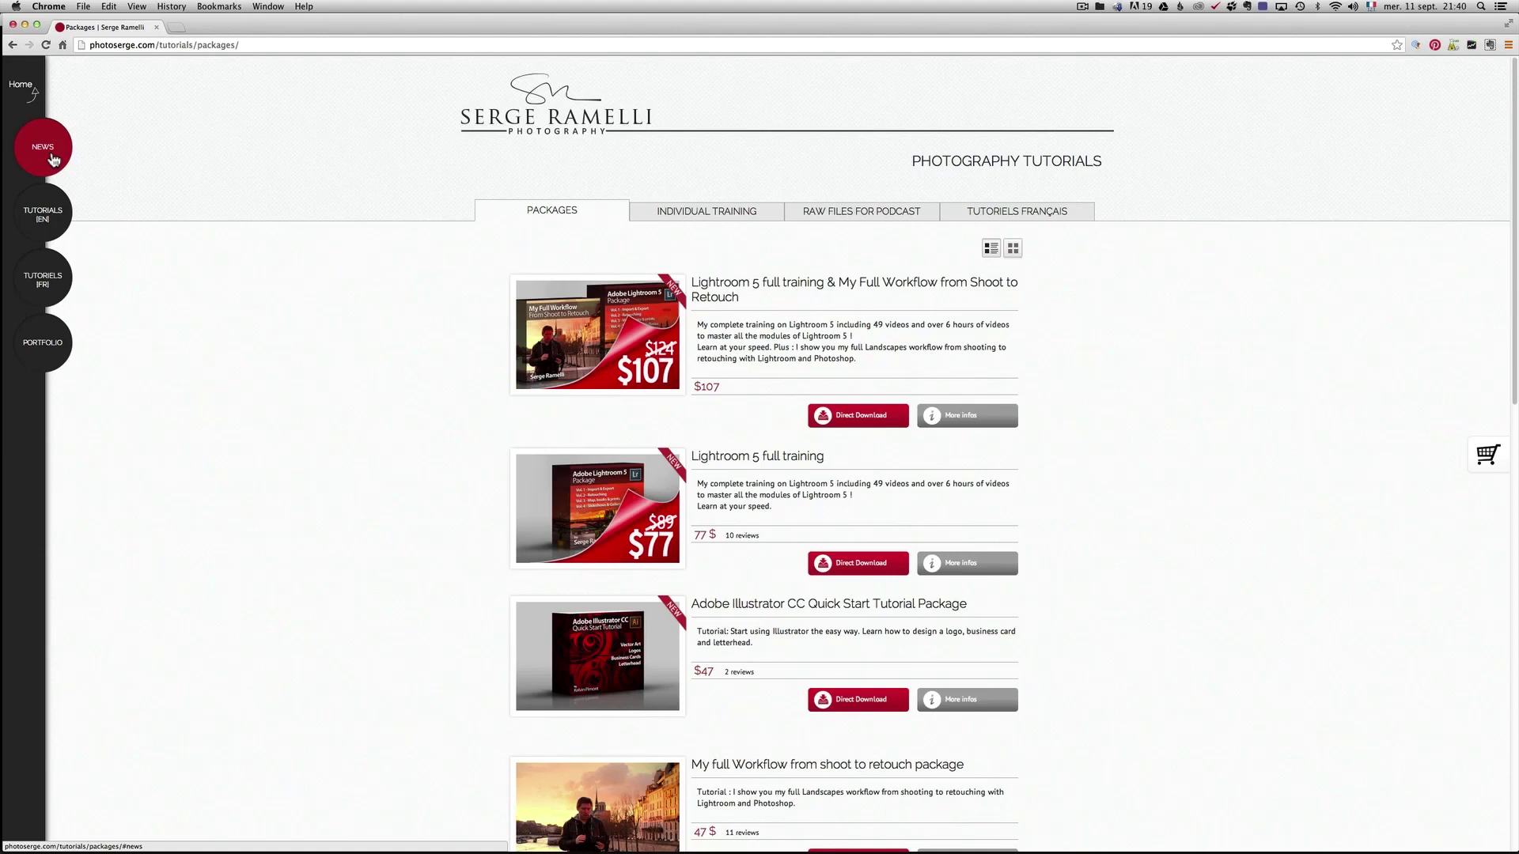
Open News > Sign up for the blog newsletter and start filling in the Name field.
left_click(57, 161)
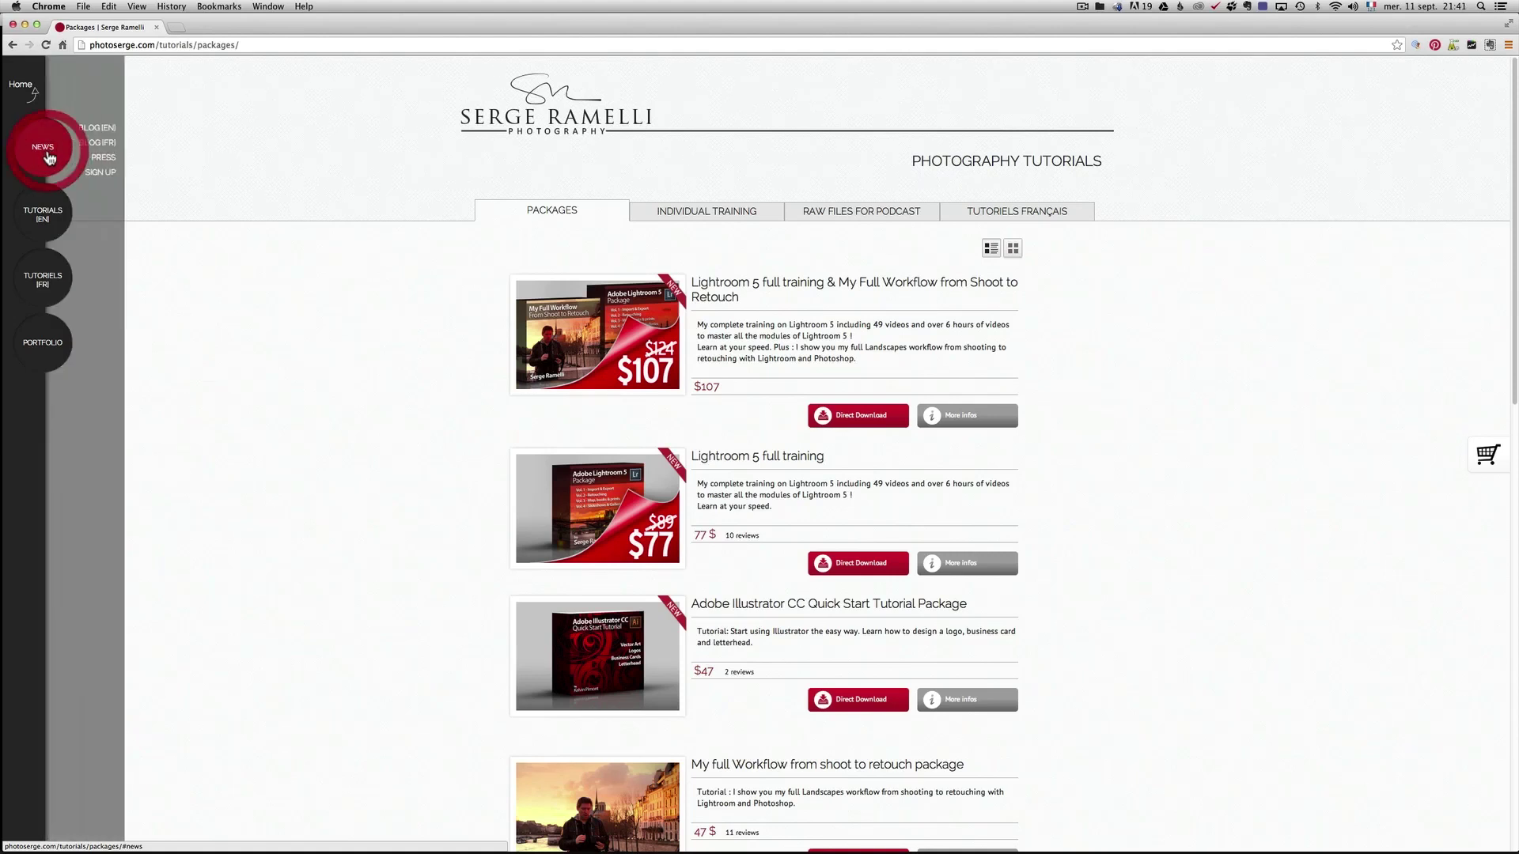
left_click(114, 172)
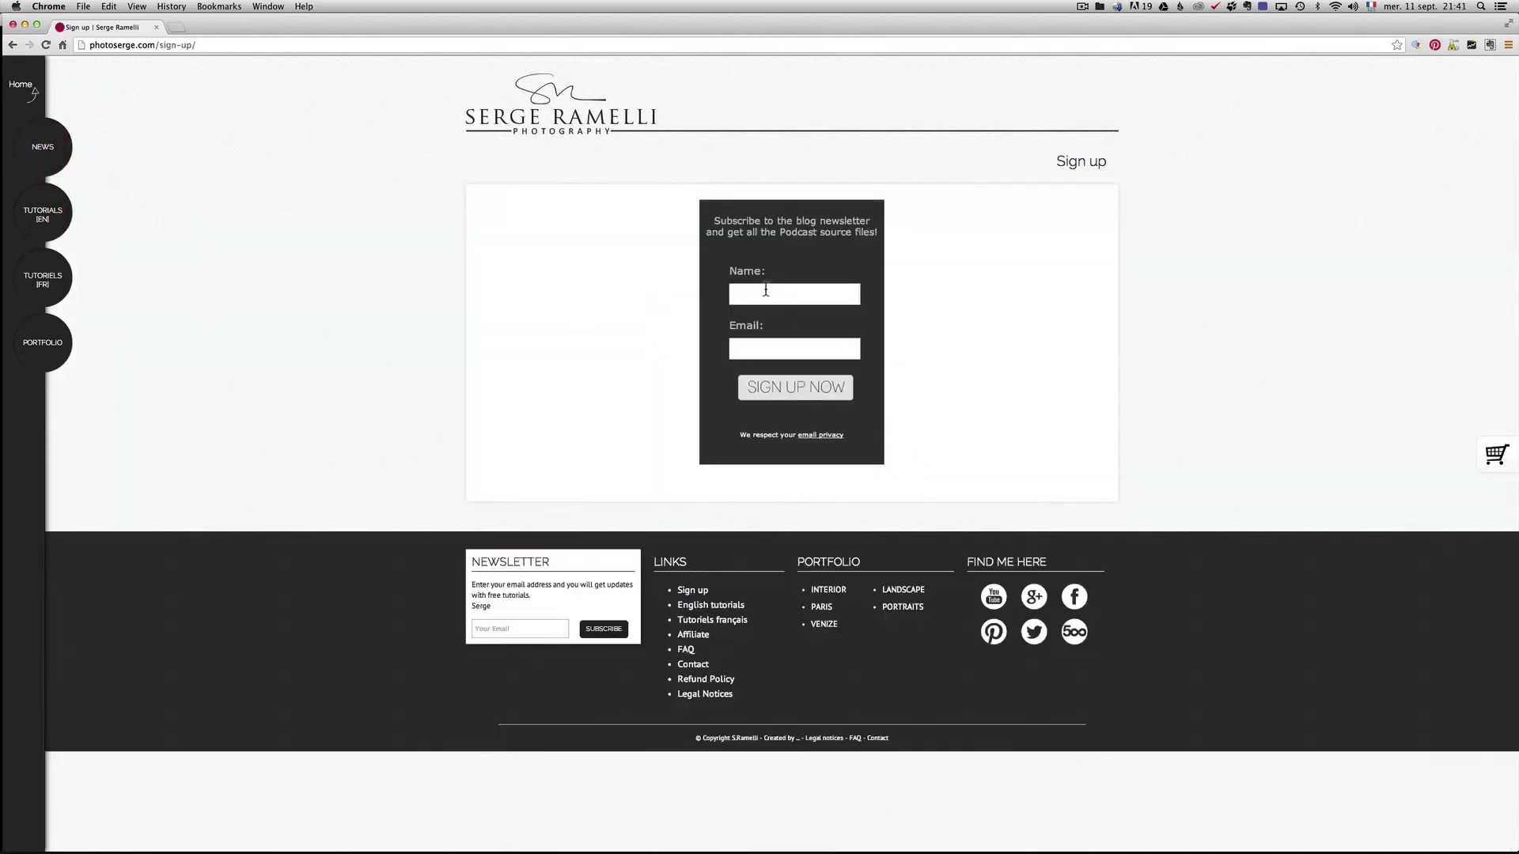
left_click(765, 291)
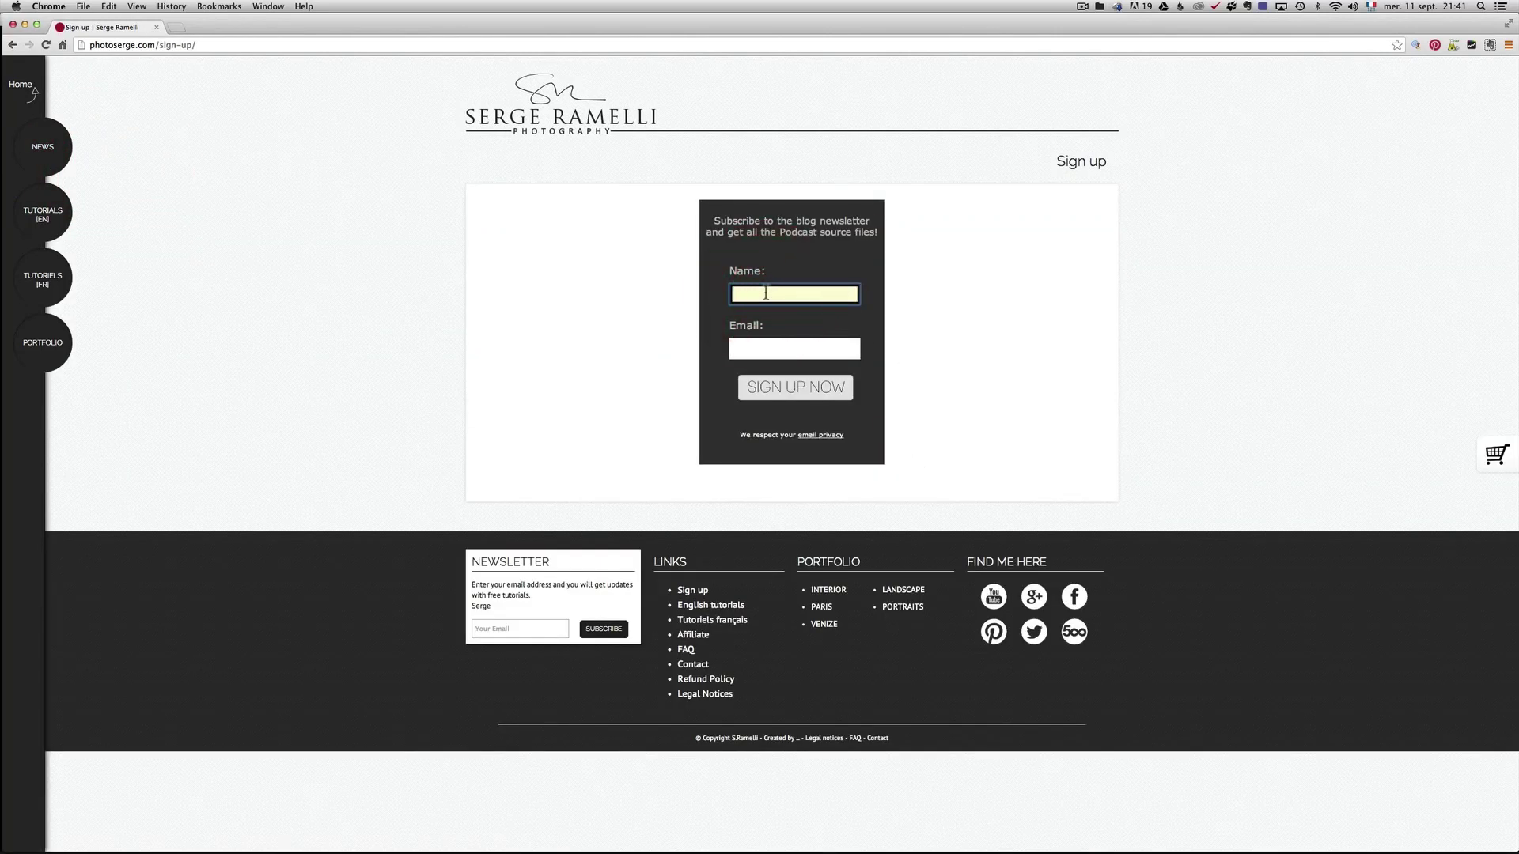